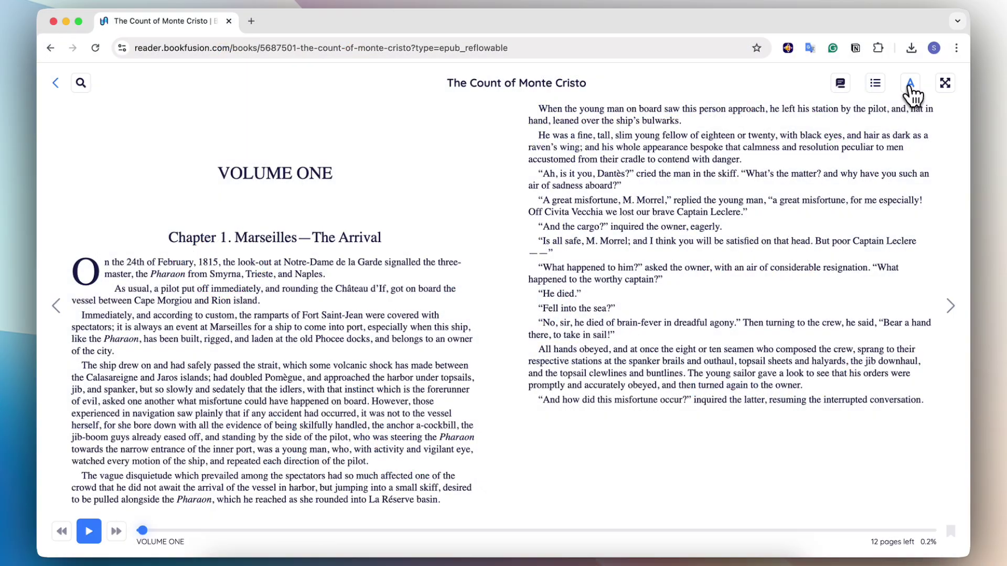
# Open the reader's text display settings and expand the reading font dropdown
pyautogui.click(908, 88)
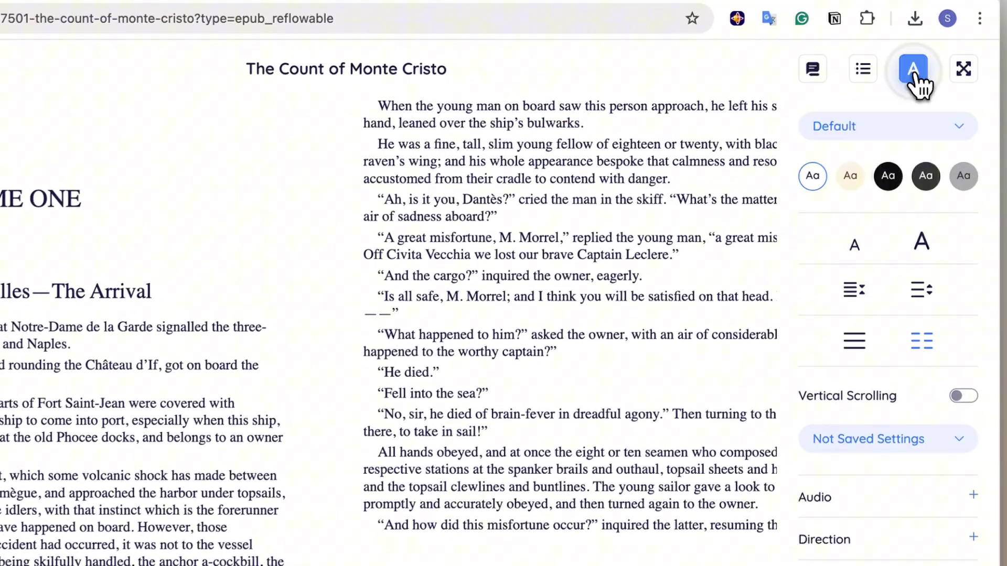
pyautogui.click(921, 111)
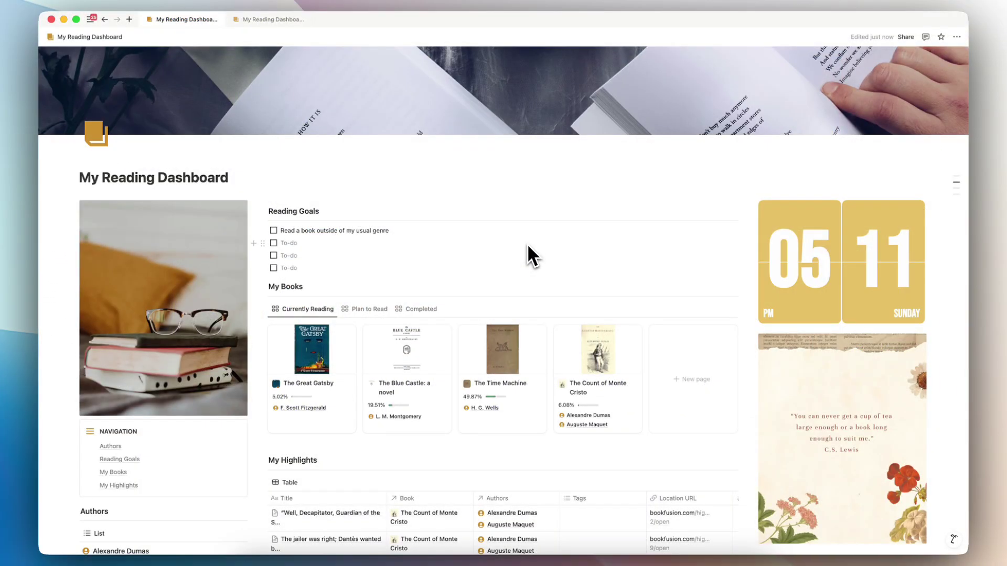
pyautogui.scroll(-4, 527, 245)
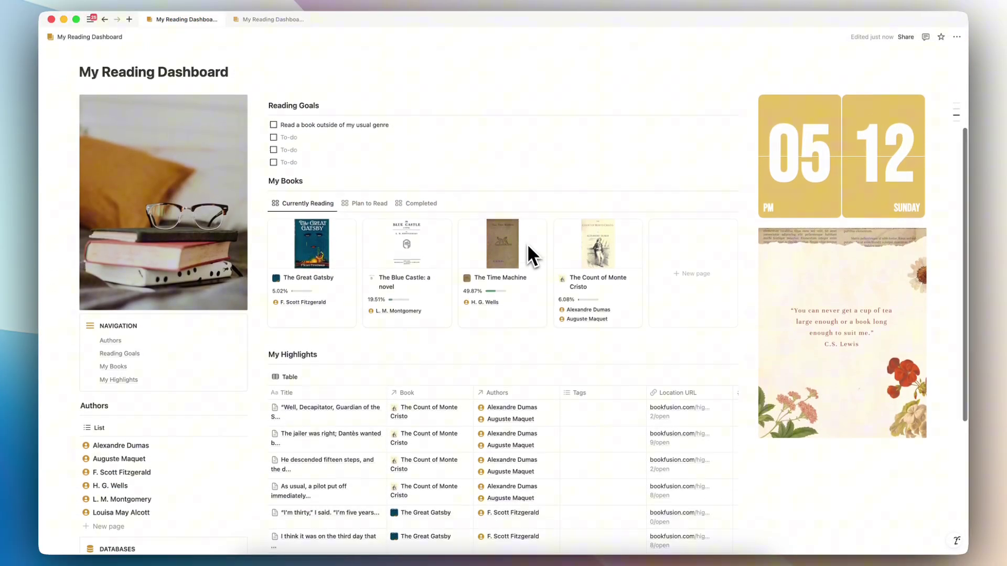
pyautogui.scroll(-3, 527, 246)
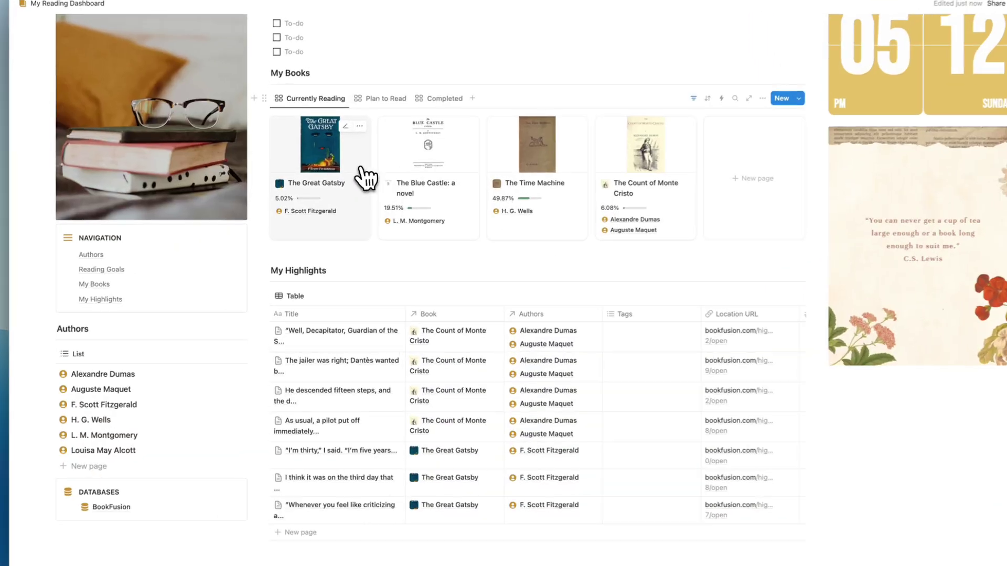
pyautogui.click(313, 171)
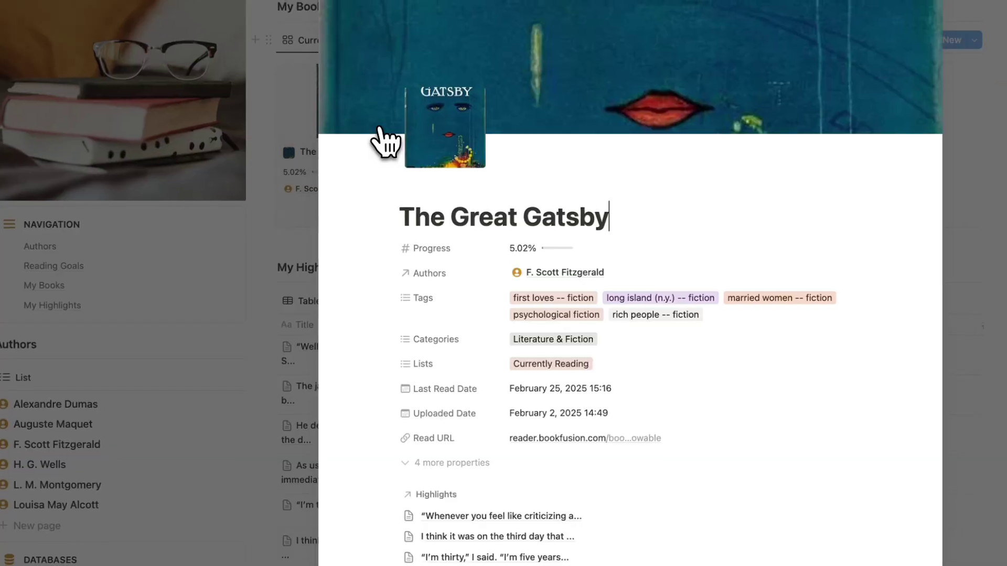
pyautogui.scroll(-5, 394, 266)
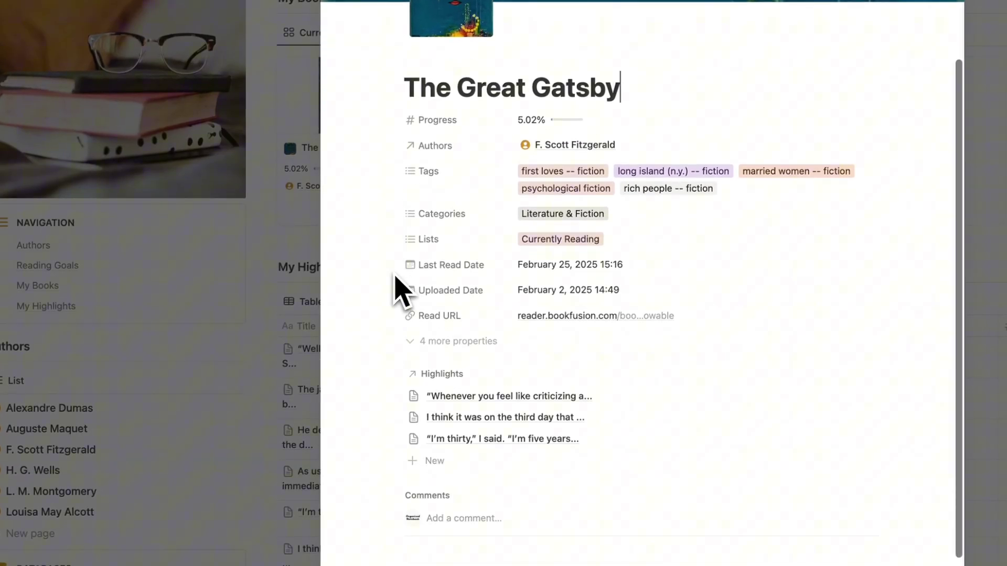
pyautogui.click(557, 145)
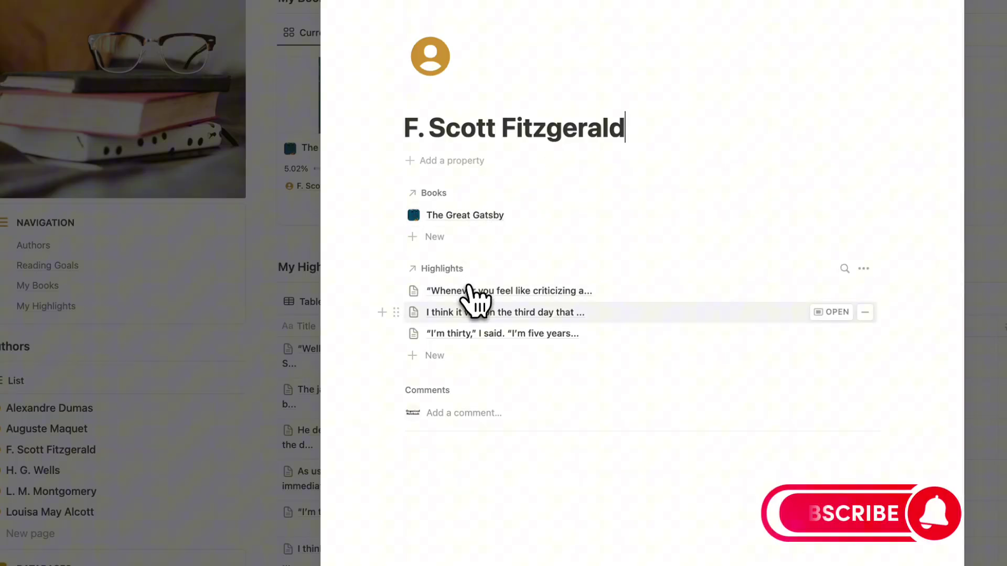
pyautogui.click(297, 450)
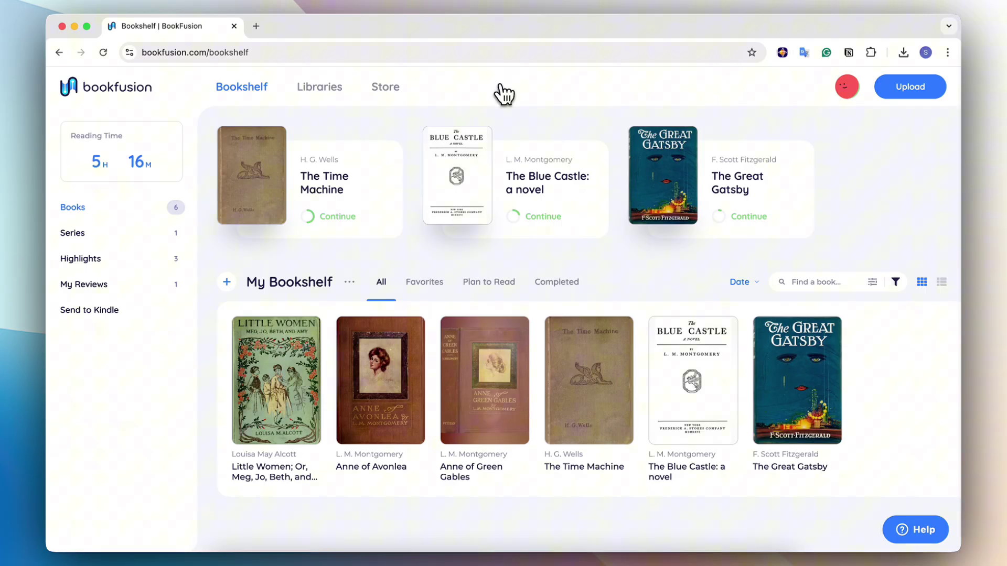
pyautogui.scroll(-5, 395, 175)
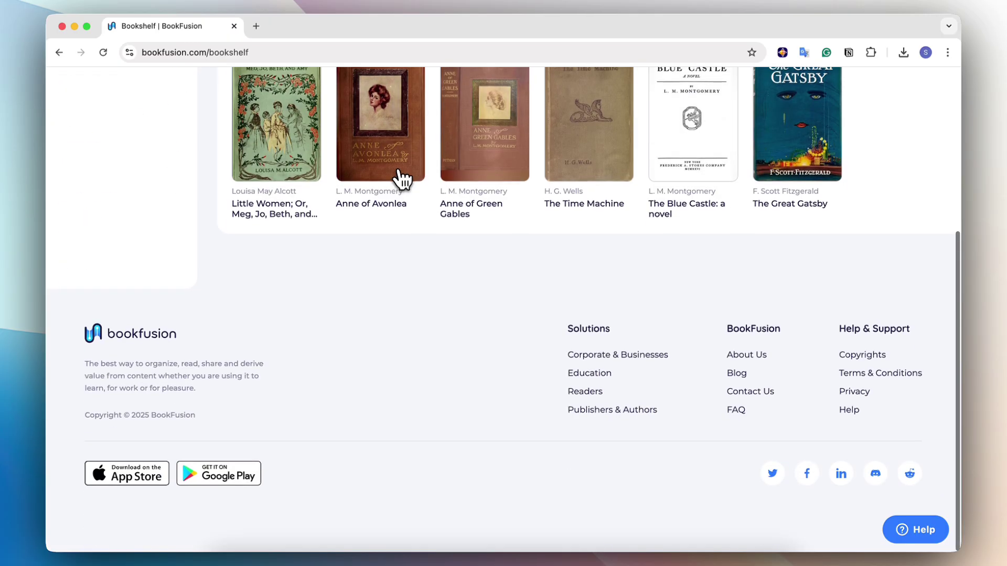
pyautogui.scroll(1, 395, 175)
pyautogui.scroll(5, 353, 355)
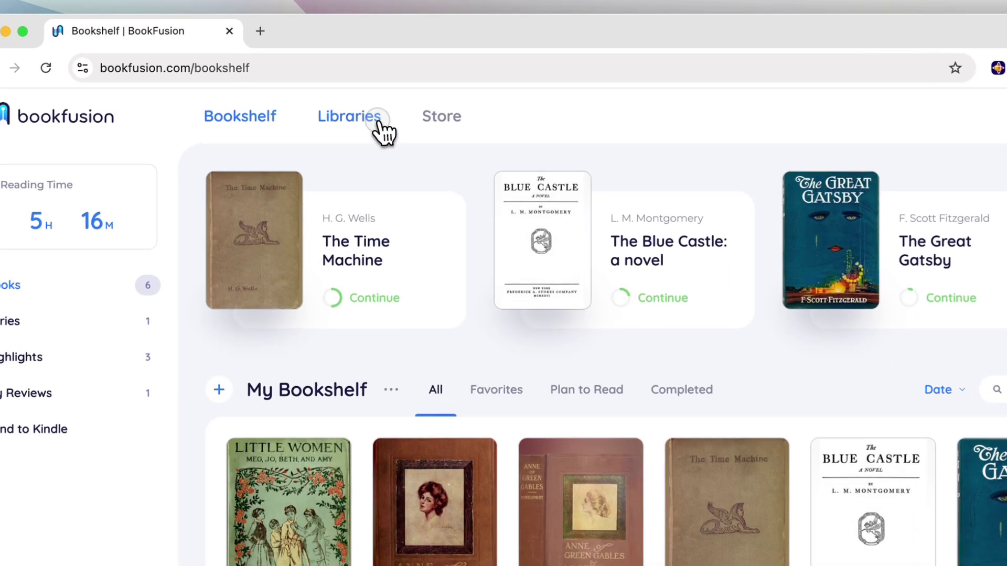
# Browse Libraries and the Store, then upload The Count of Monte Cristo EPUB to the Bookshelf
pyautogui.click(326, 89)
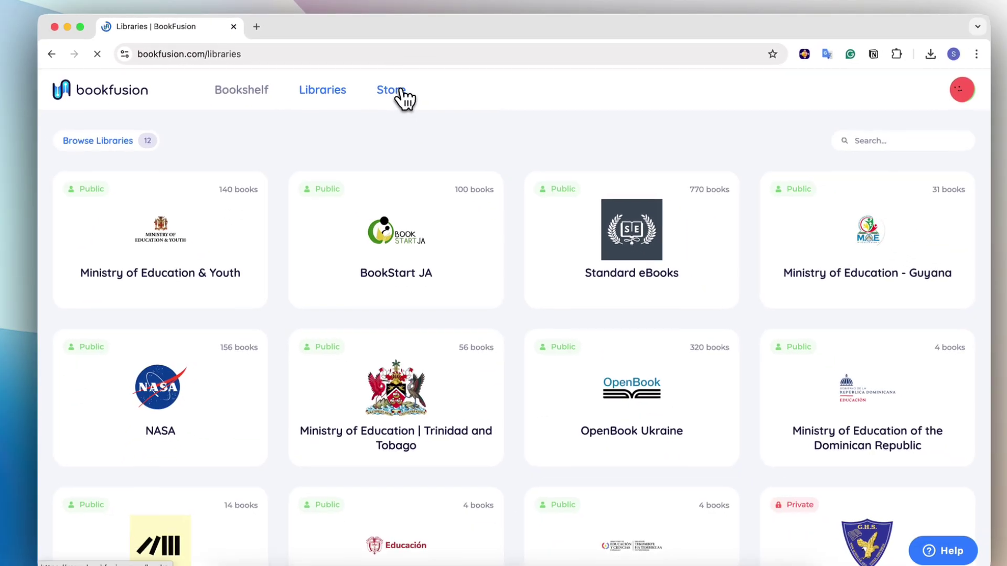
pyautogui.click(461, 127)
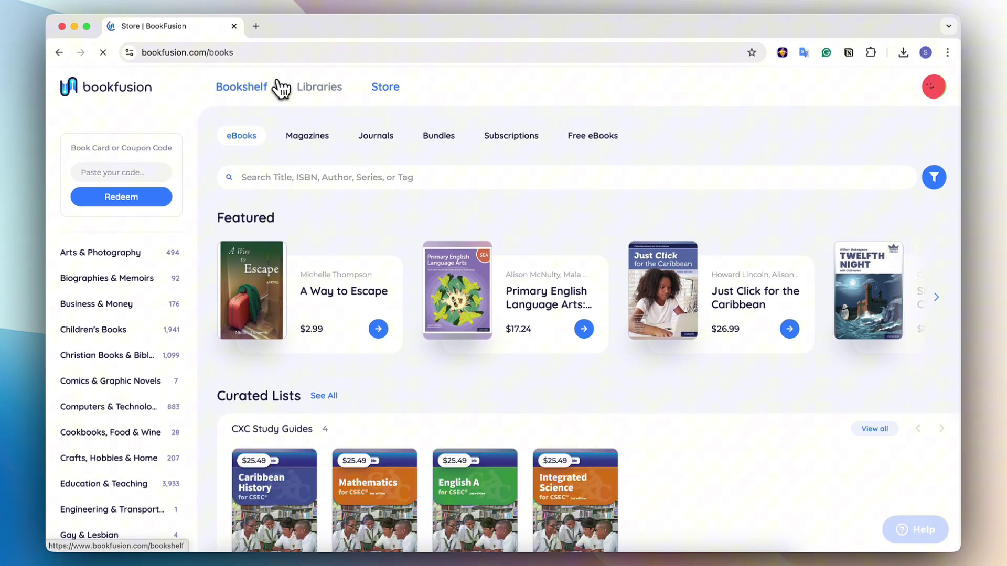
pyautogui.click(258, 88)
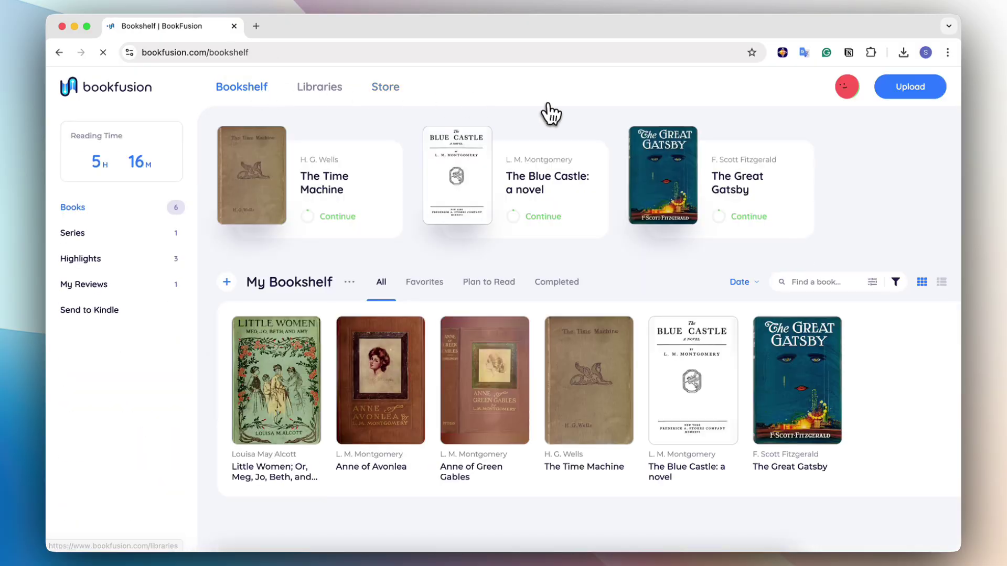
pyautogui.click(906, 98)
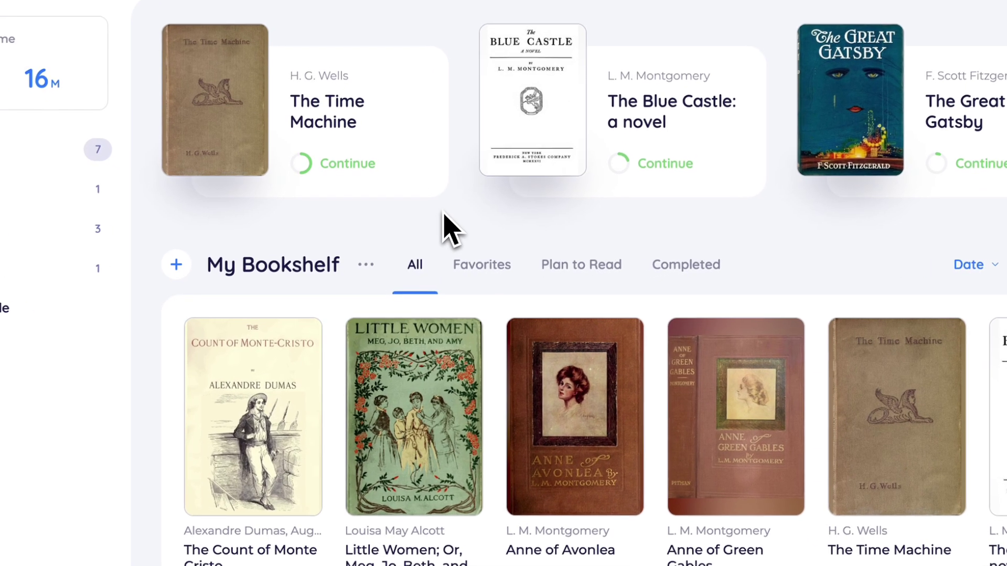
# Open The Count of Monte Cristo in the reader and check the font list, keeping Default
pyautogui.click(280, 400)
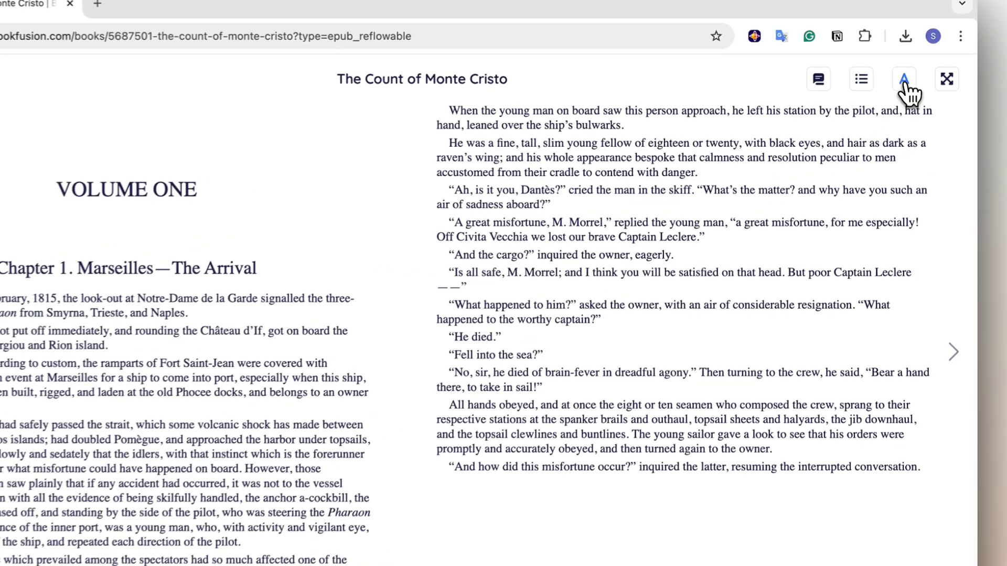
pyautogui.click(903, 90)
pyautogui.click(916, 130)
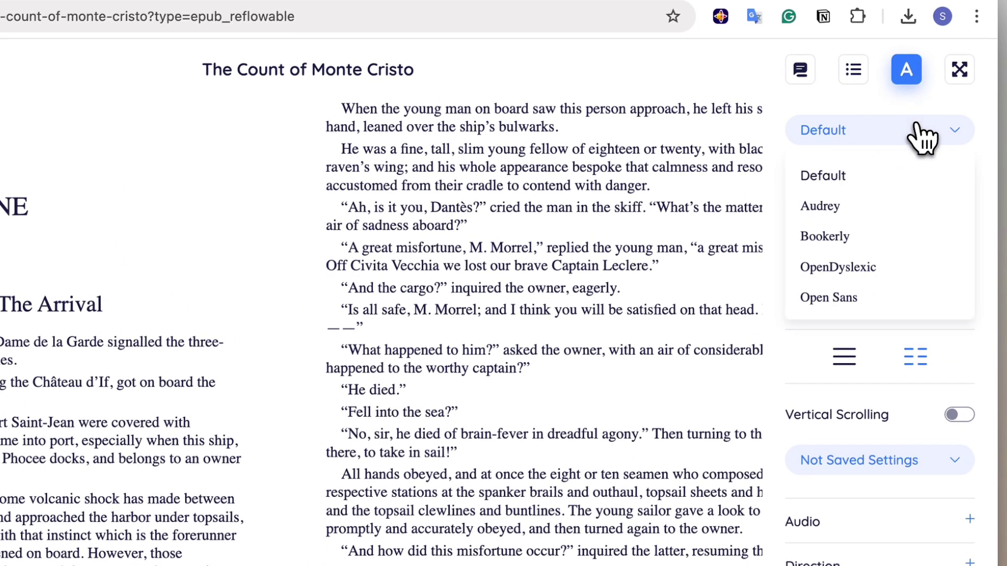
pyautogui.click(881, 126)
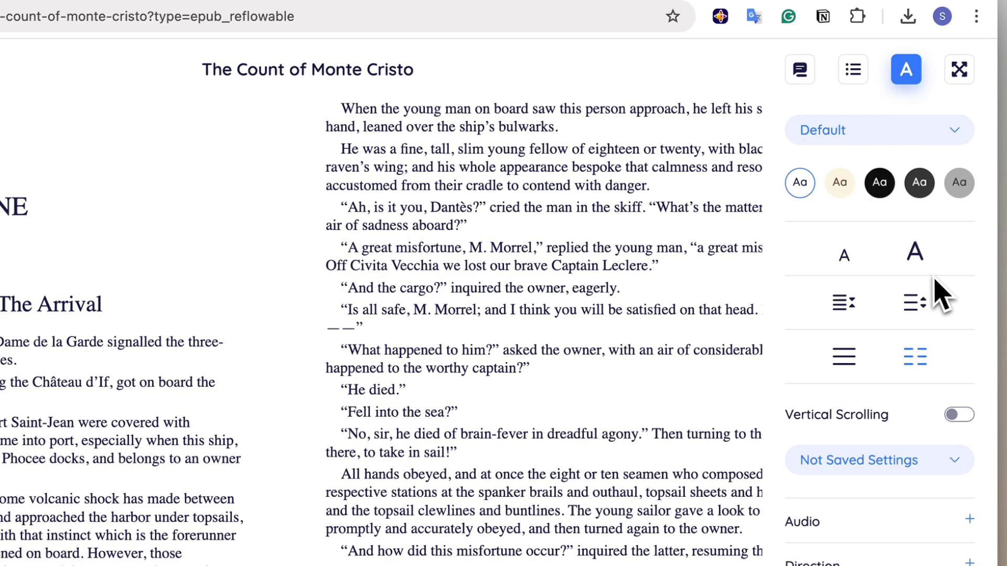
# Review the Audio, Direction and Alignment reading options, then close the settings panel
pyautogui.scroll(-2, 868, 419)
pyautogui.click(862, 427)
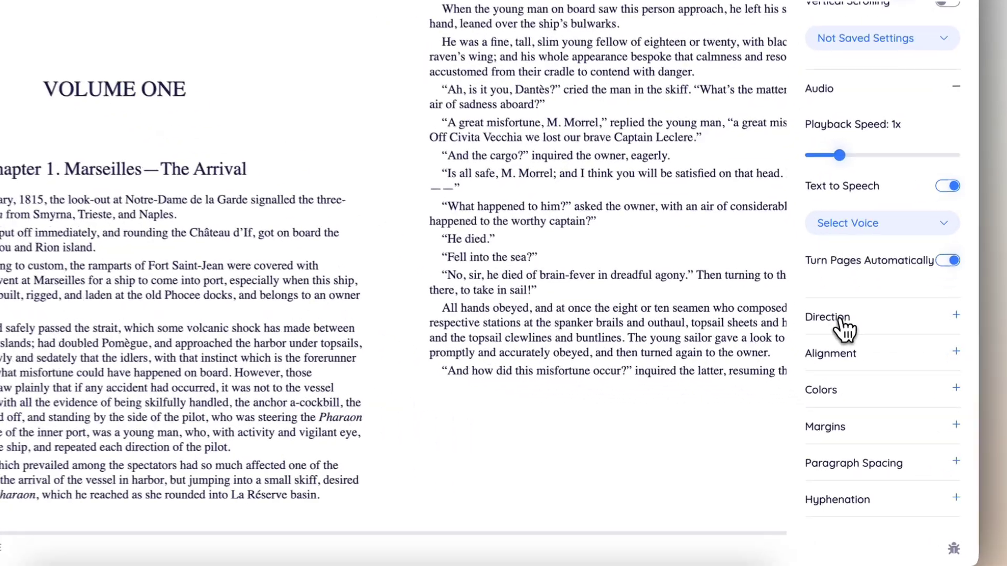
pyautogui.click(865, 356)
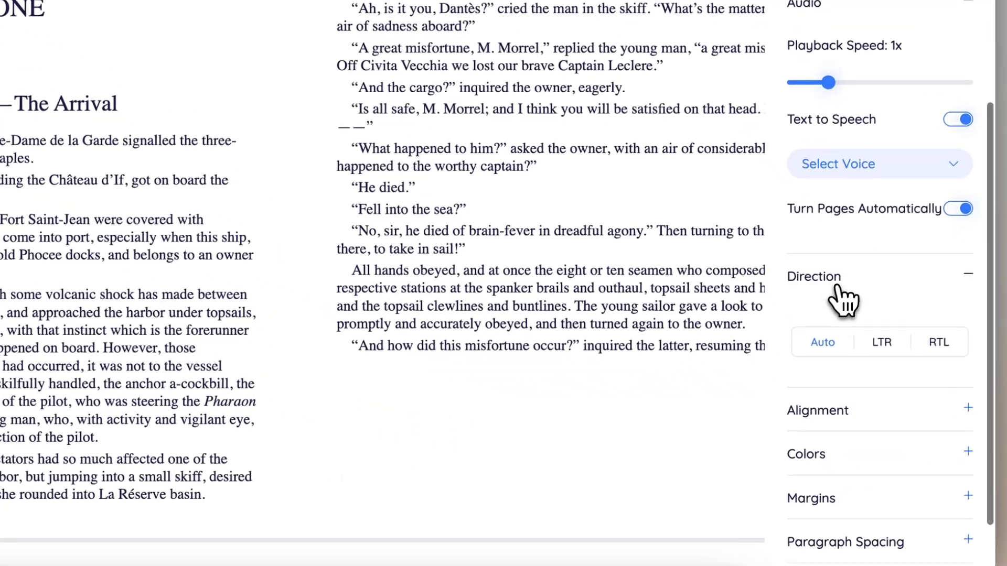
pyautogui.click(872, 441)
pyautogui.scroll(5, 818, 398)
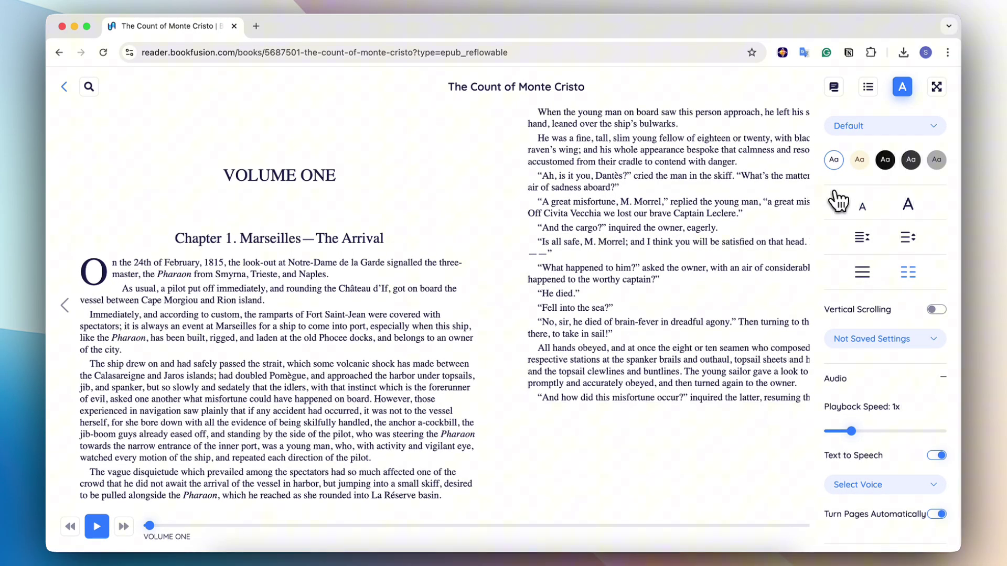
pyautogui.click(619, 194)
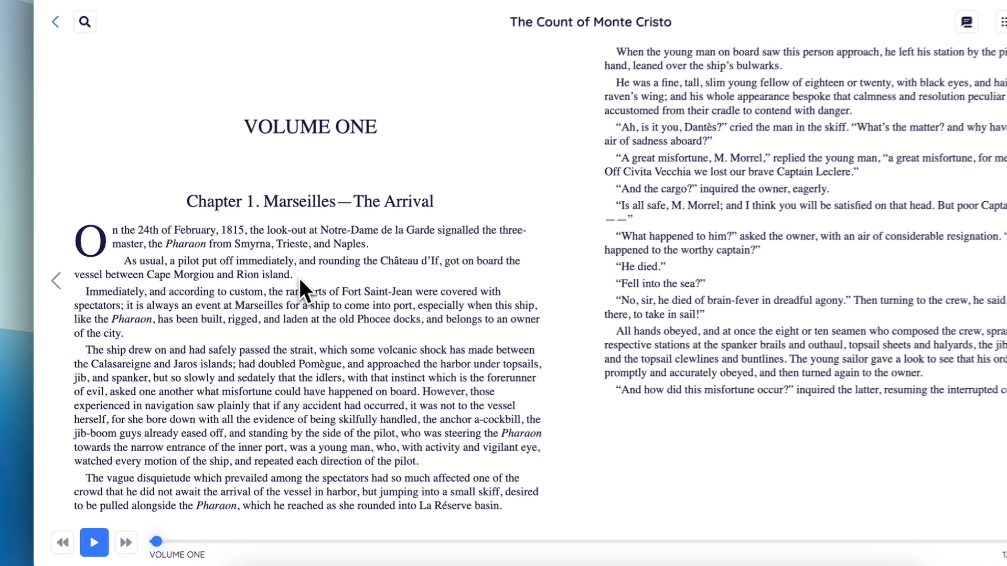
# Highlight the 'As usual' pilot sentence in yellow and look at its comments and reactions
pyautogui.moveTo(266, 301); pyautogui.dragTo(121, 288)
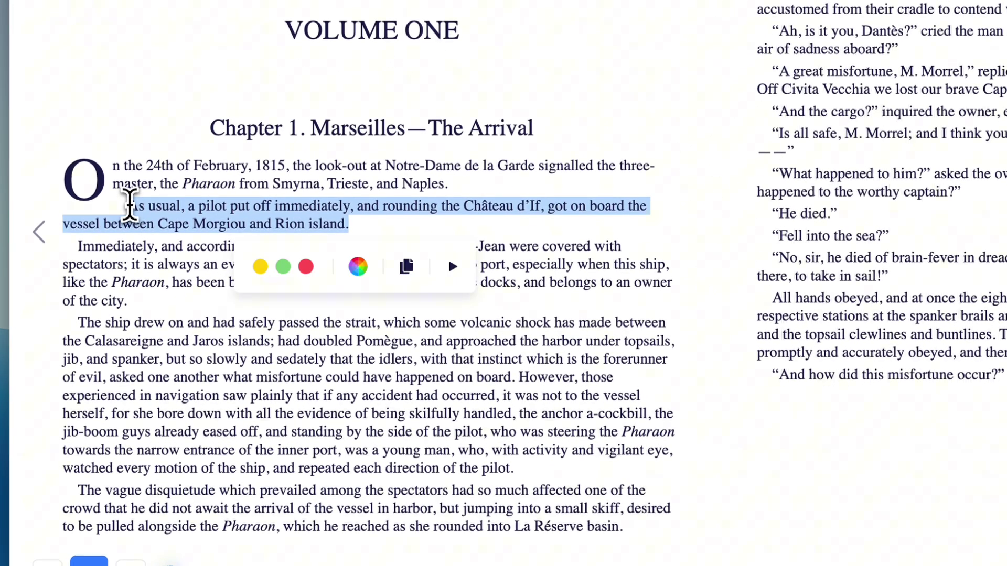
pyautogui.click(358, 266)
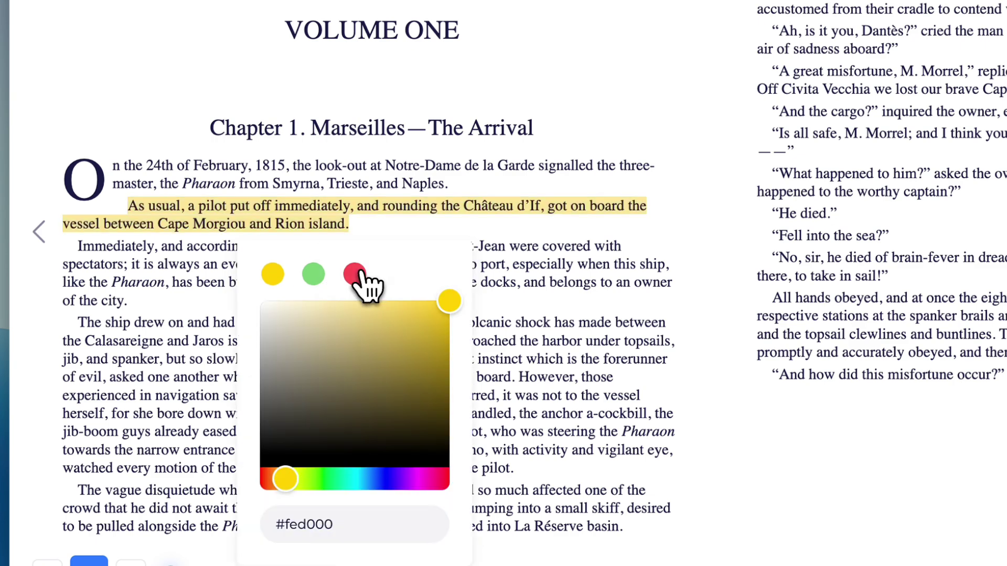
pyautogui.click(363, 231)
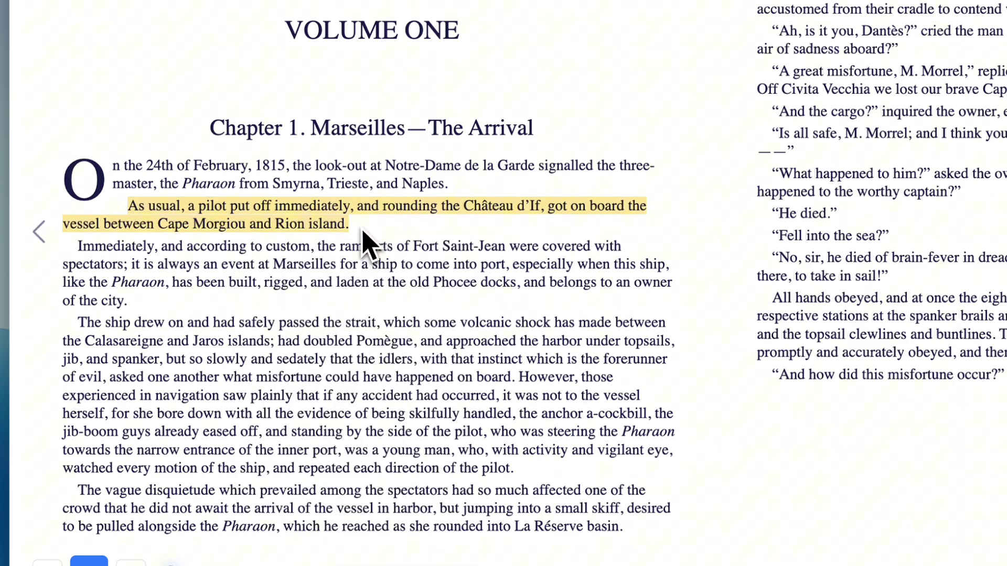
pyautogui.click(341, 225)
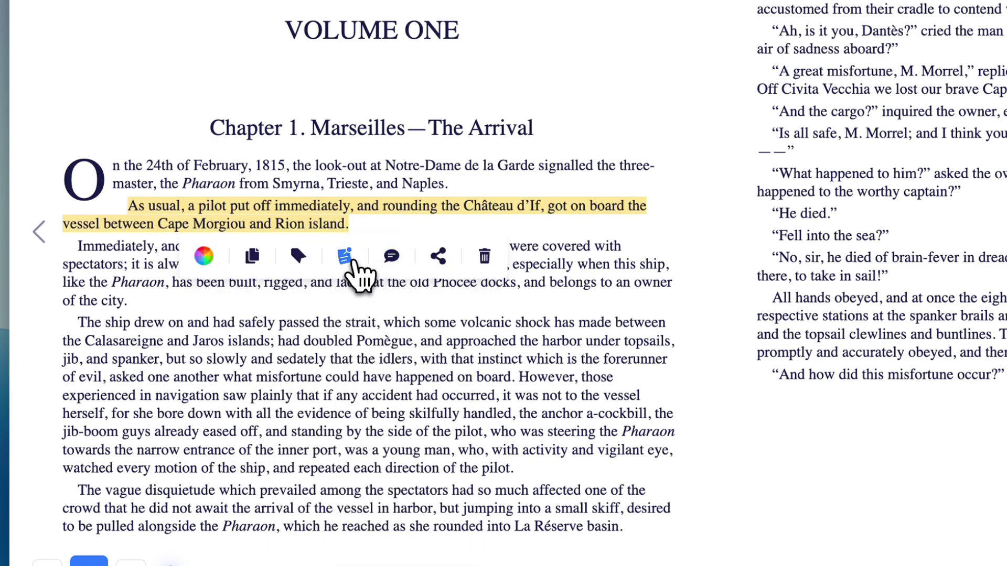
pyautogui.click(391, 257)
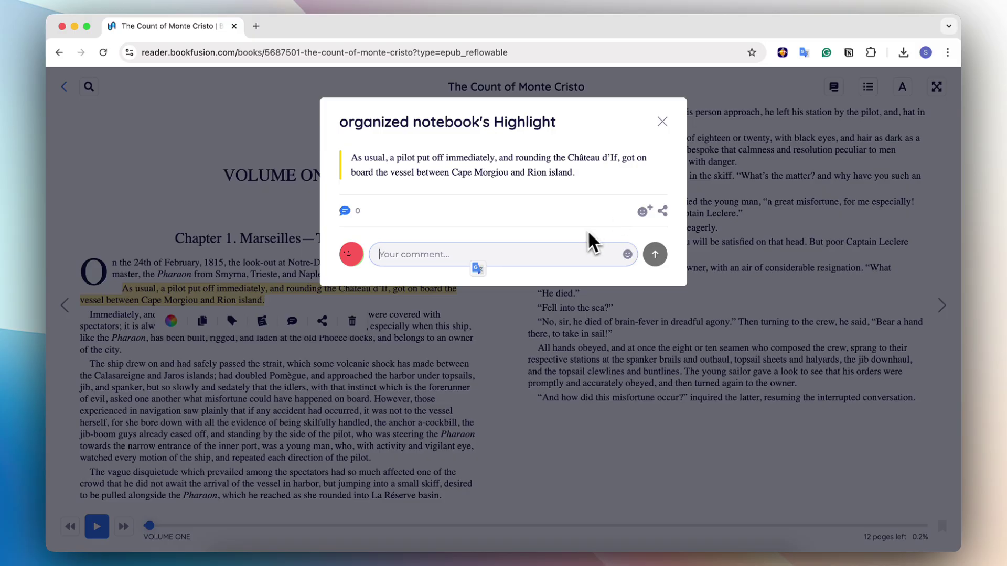
pyautogui.click(643, 211)
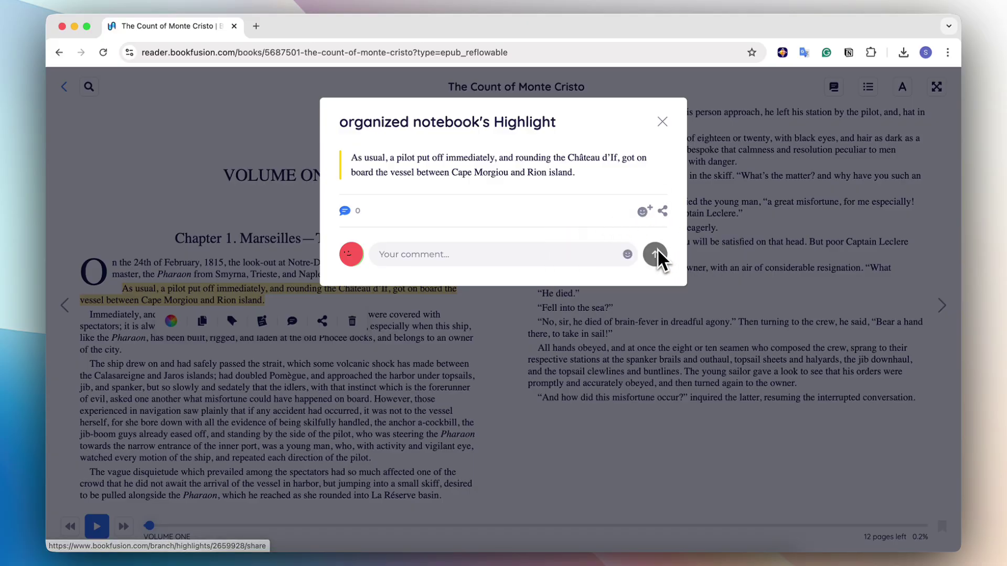
pyautogui.click(847, 115)
# Browse the annotations, contents and bookmarks panels, try full screen, then close the contents
pyautogui.click(835, 88)
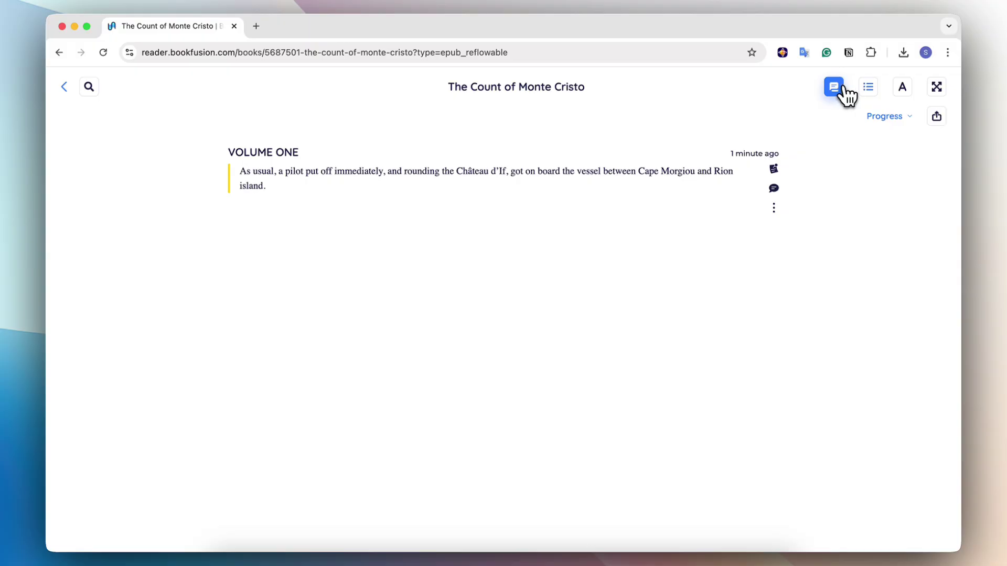
pyautogui.click(870, 89)
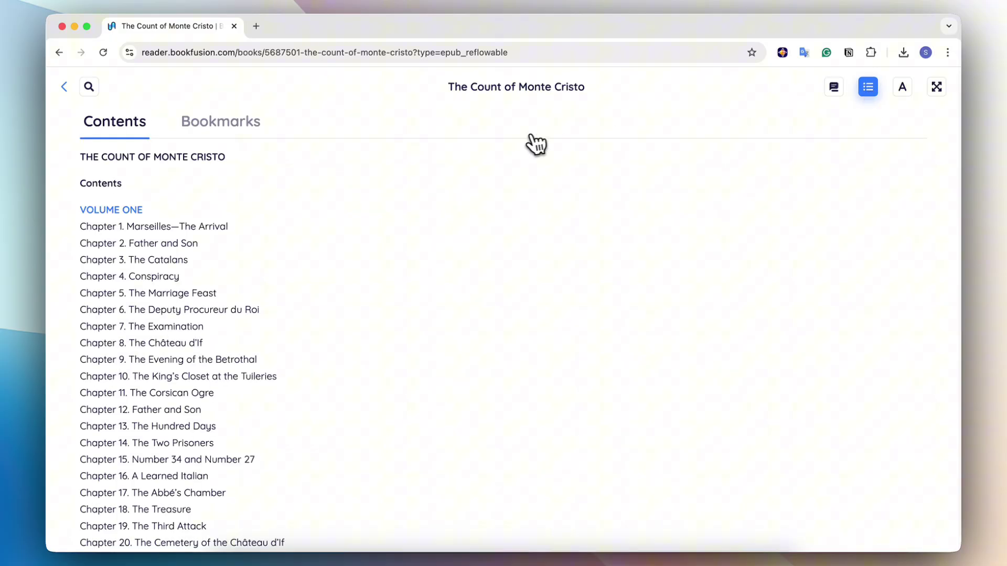
pyautogui.click(214, 125)
pyautogui.click(140, 129)
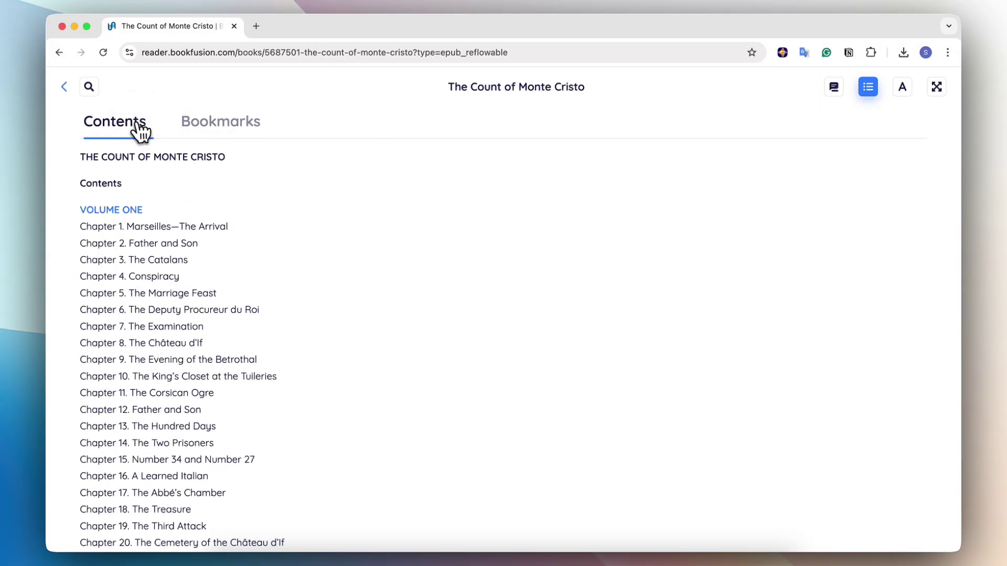
pyautogui.click(936, 88)
pyautogui.click(939, 33)
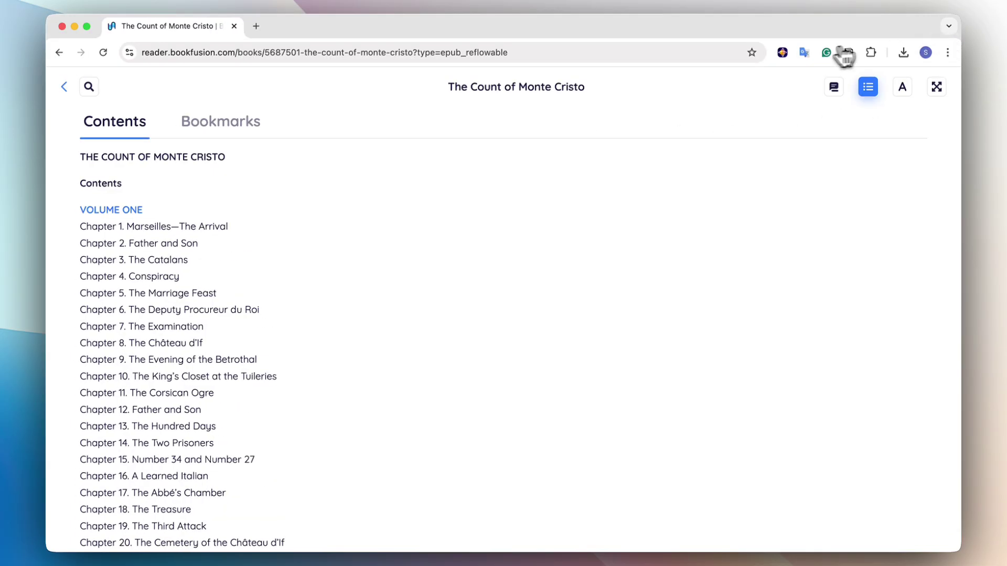
pyautogui.press('Escape')
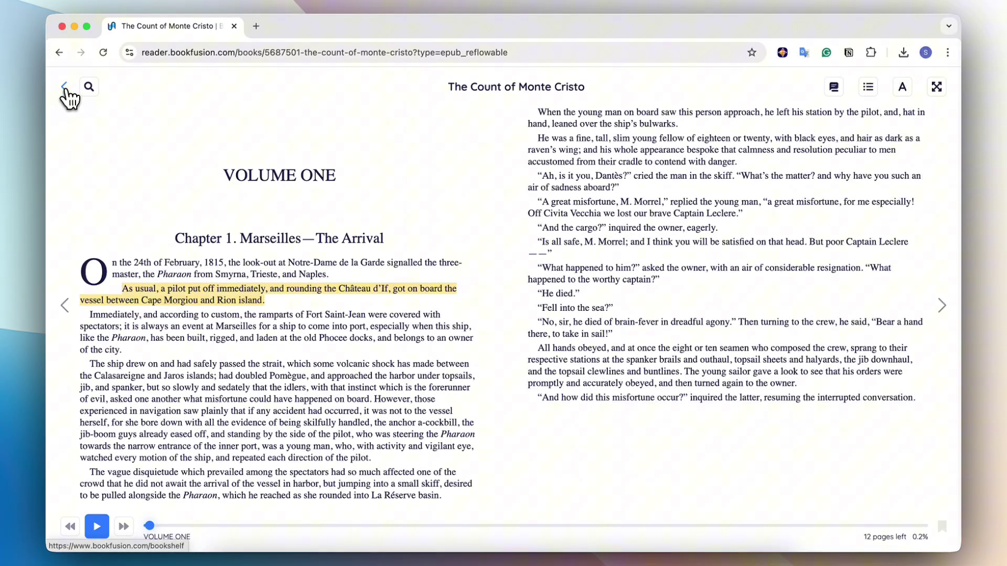
pyautogui.click(70, 67)
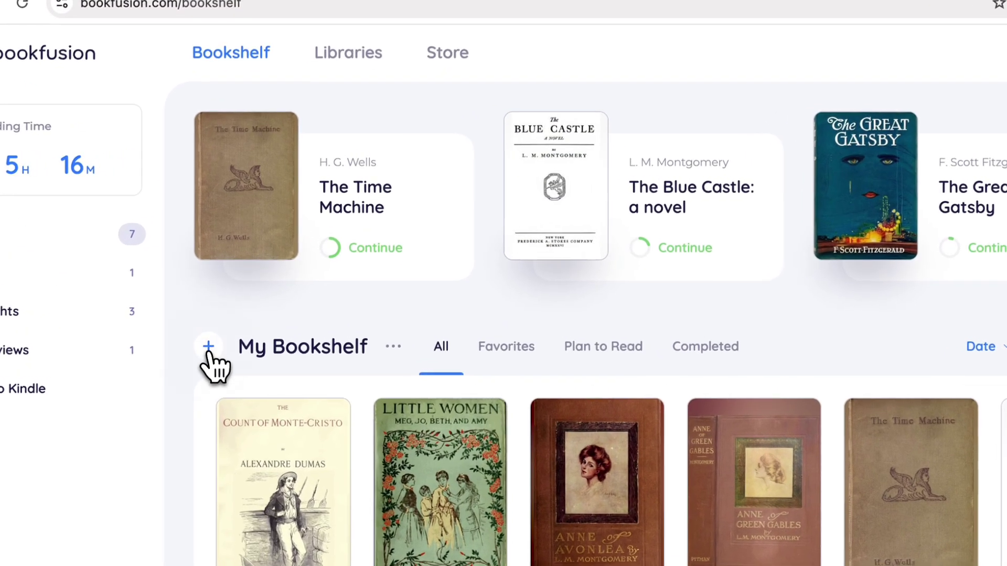
pyautogui.click(227, 280)
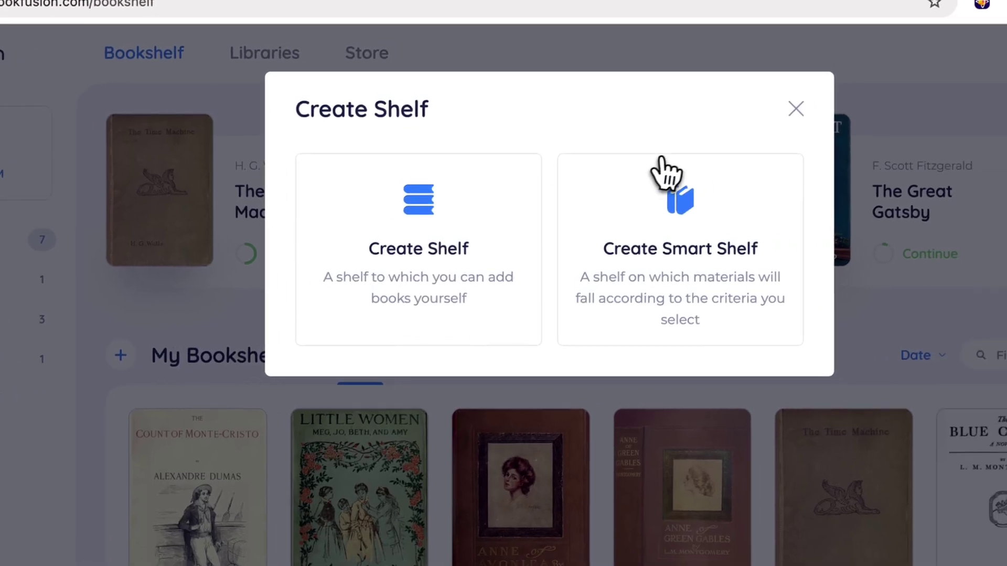
pyautogui.click(882, 105)
pyautogui.click(522, 360)
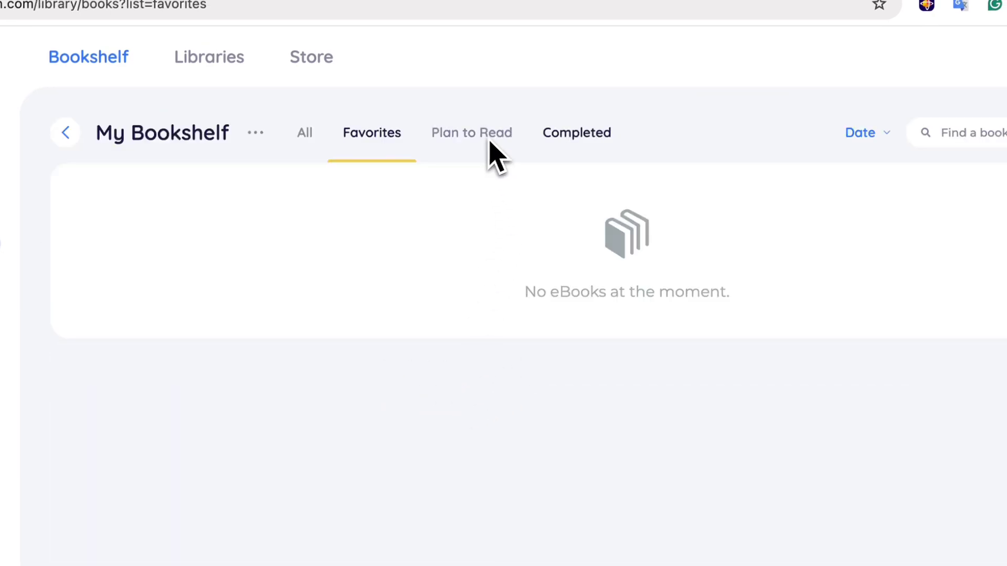
pyautogui.click(305, 133)
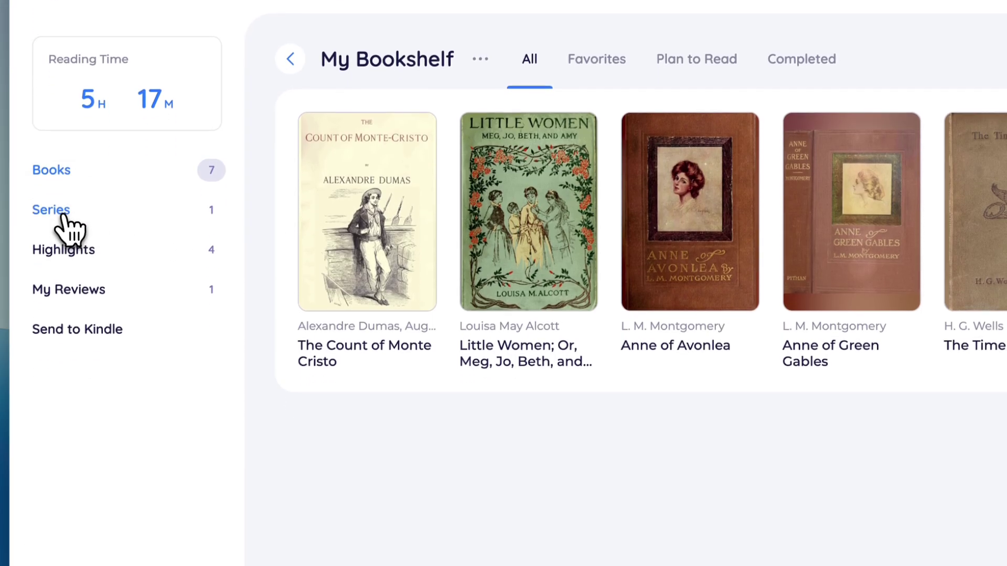
pyautogui.click(58, 317)
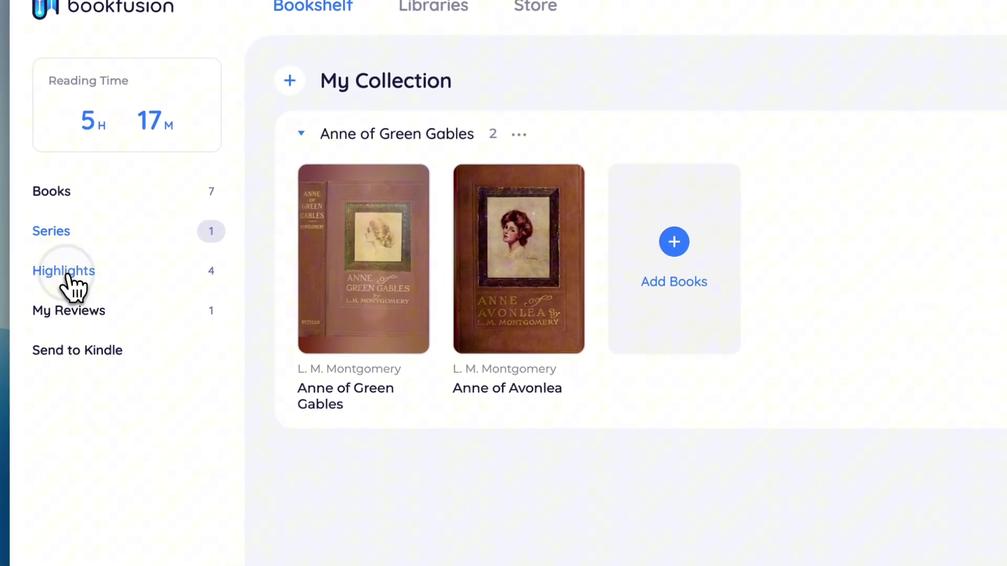
pyautogui.click(69, 286)
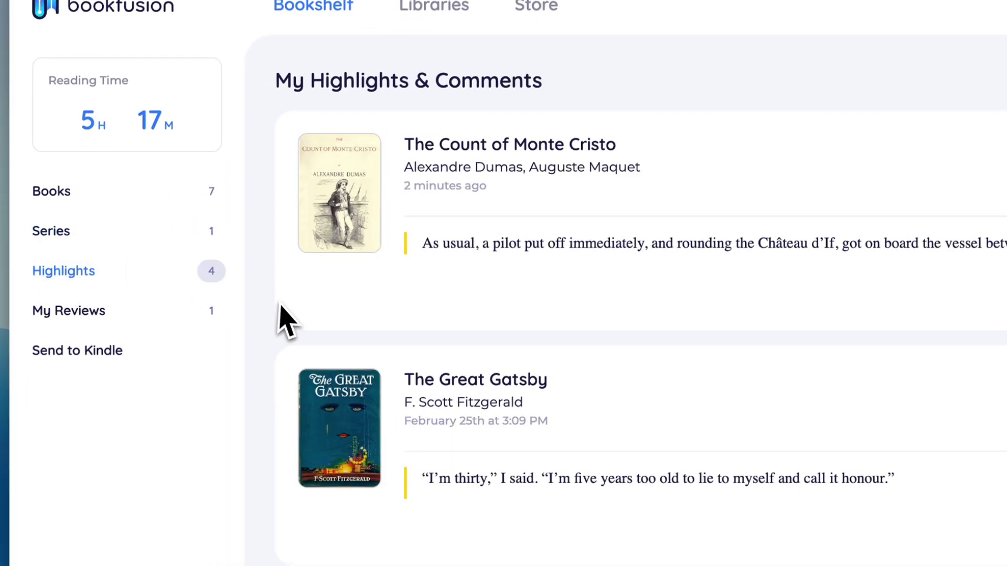
pyautogui.scroll(-10, 298, 341)
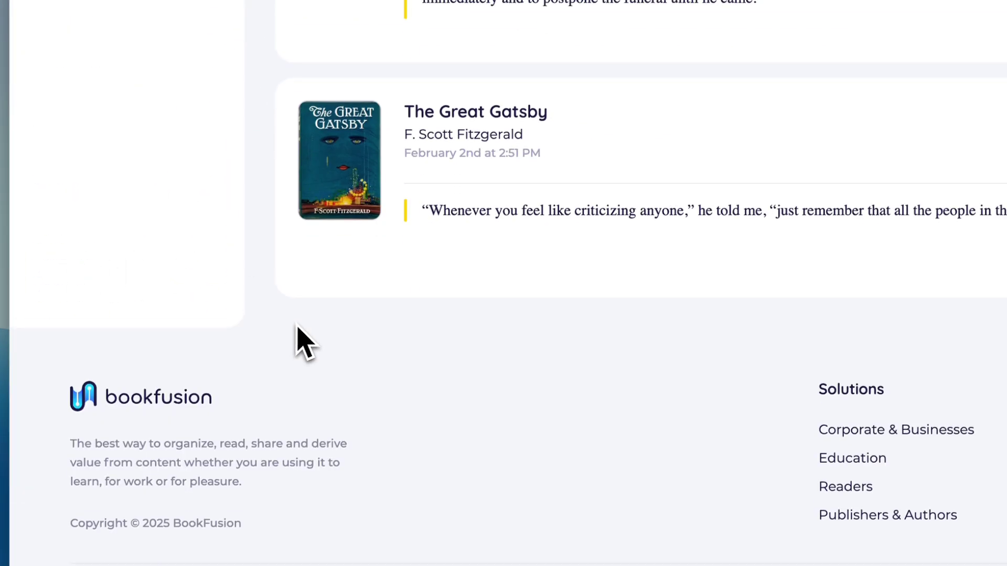
pyautogui.scroll(10, 299, 342)
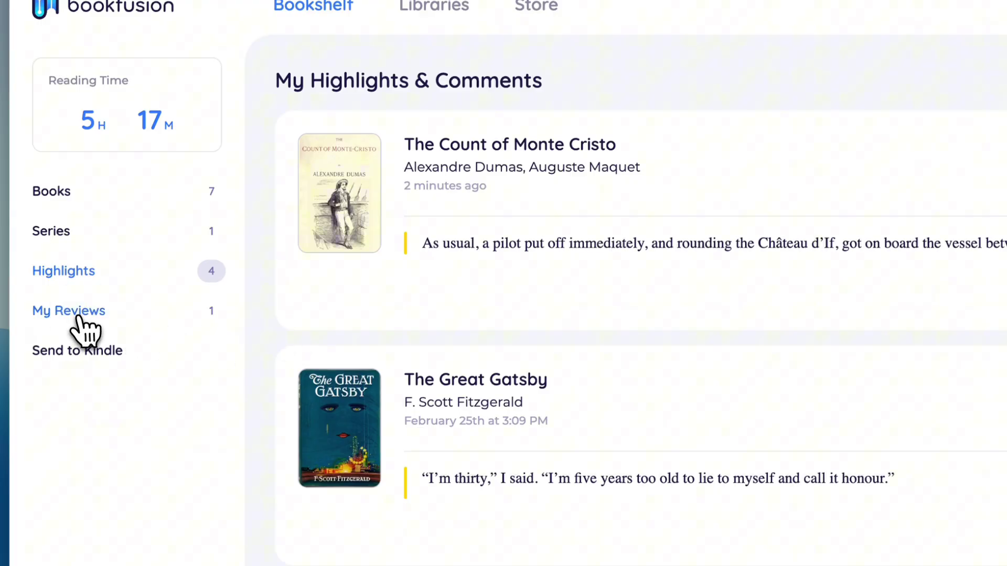
pyautogui.click(76, 312)
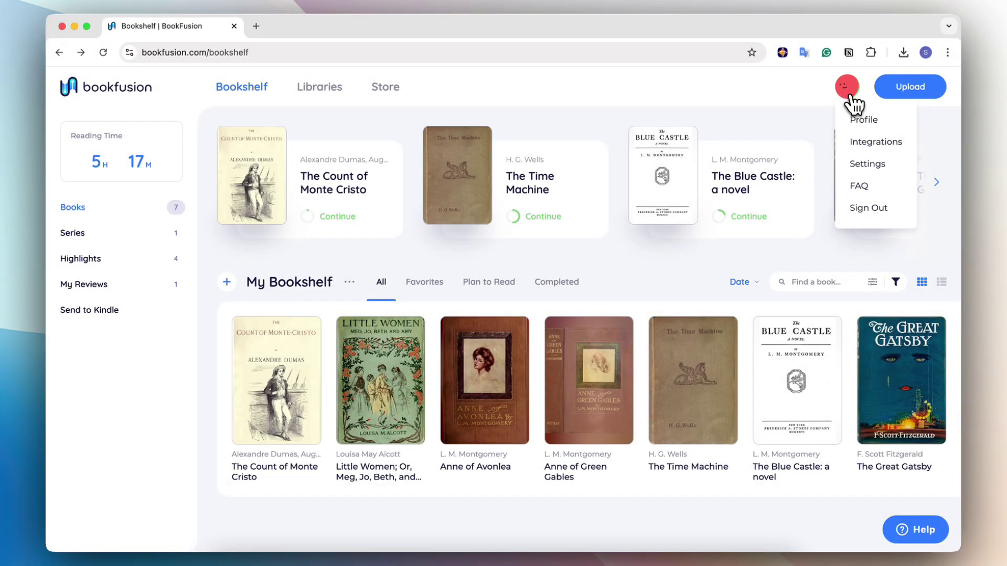
# From Integrations, open the Notion card's settings and start connecting BookFusion to Notion
pyautogui.click(876, 148)
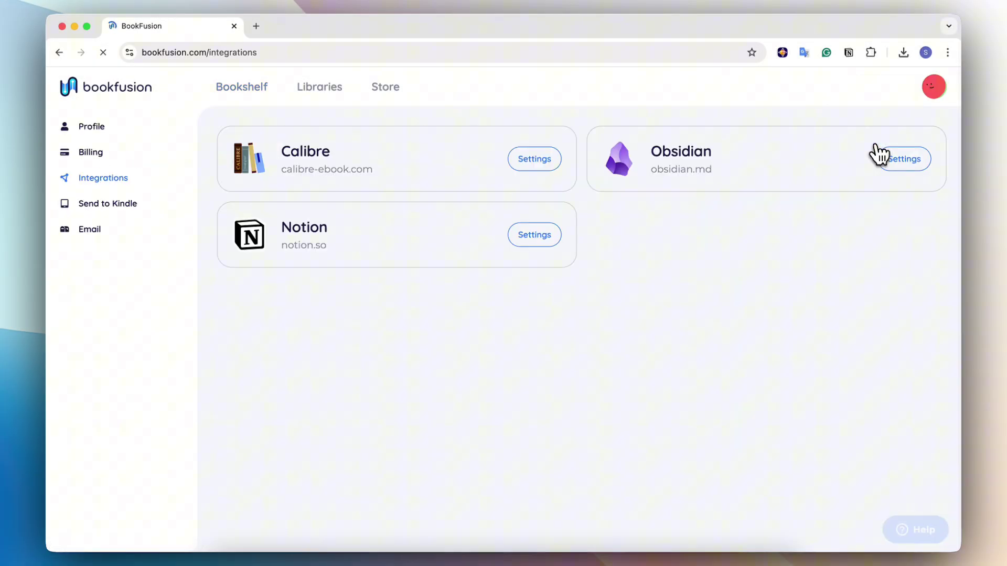
pyautogui.click(533, 239)
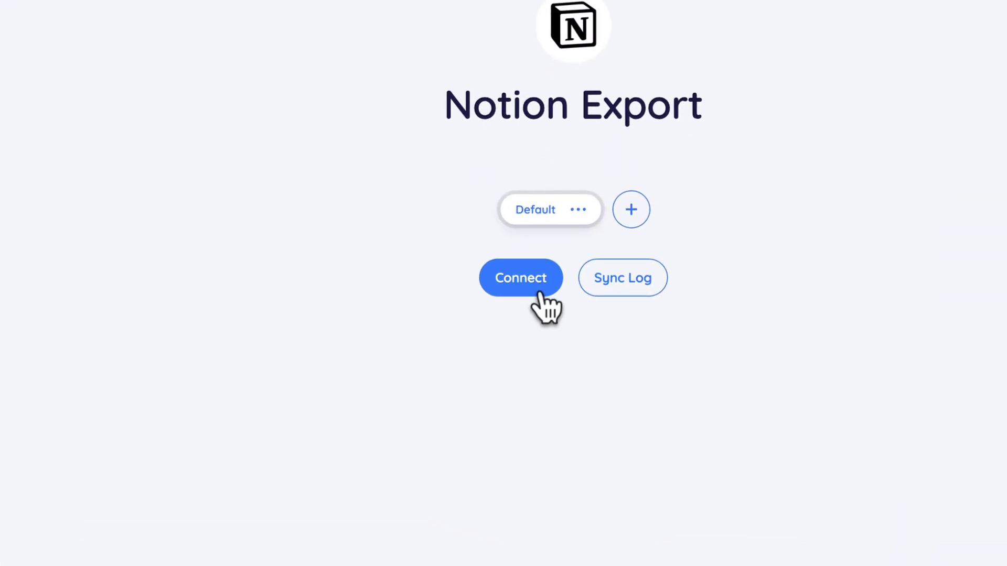
pyautogui.click(540, 295)
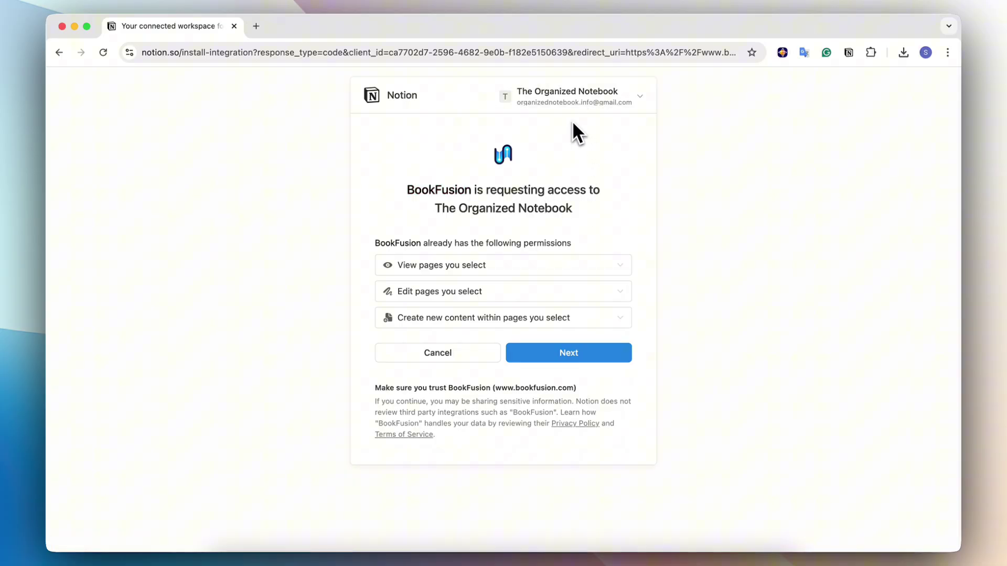
# Continue past Notion's permissions summary to grant BookFusion workspace access
pyautogui.click(568, 352)
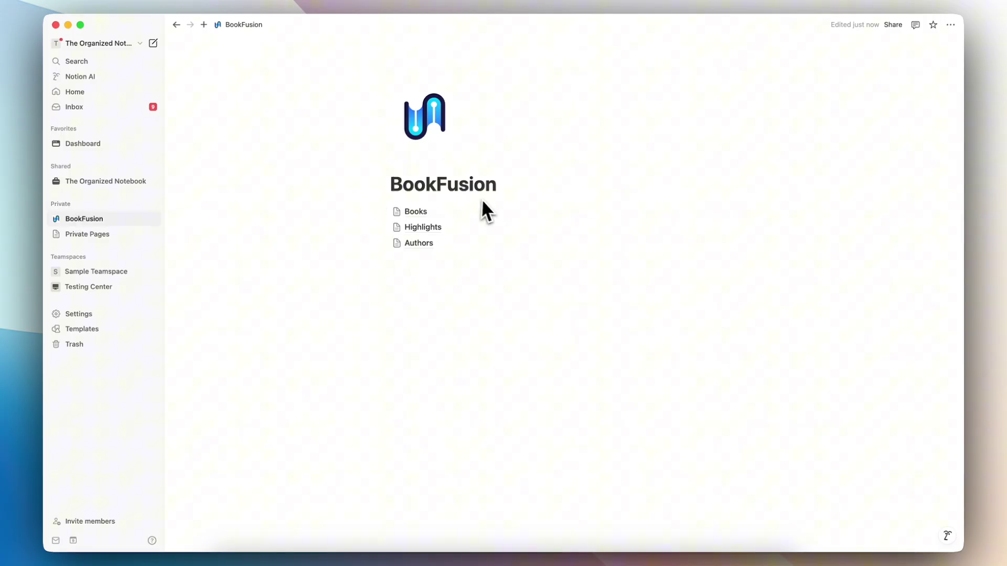
# Inspect the Books and Highlights databases, returning to the BookFusion page after each
pyautogui.click(419, 214)
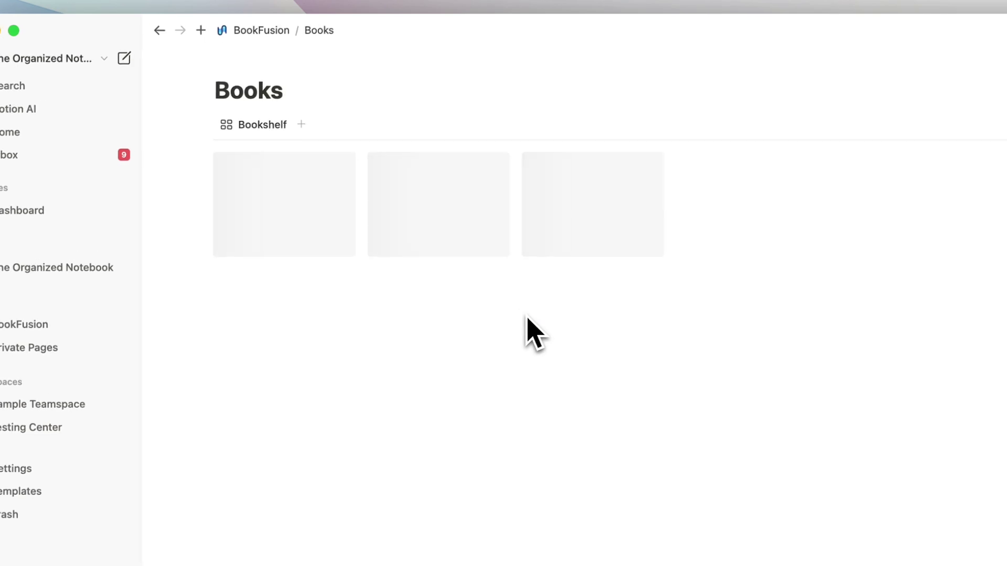
pyautogui.click(264, 30)
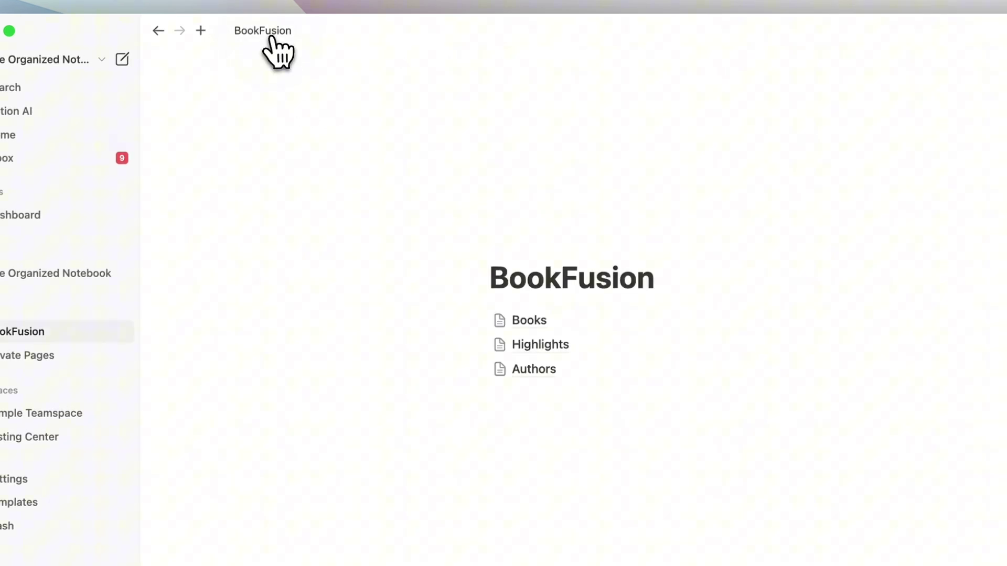
pyautogui.click(530, 345)
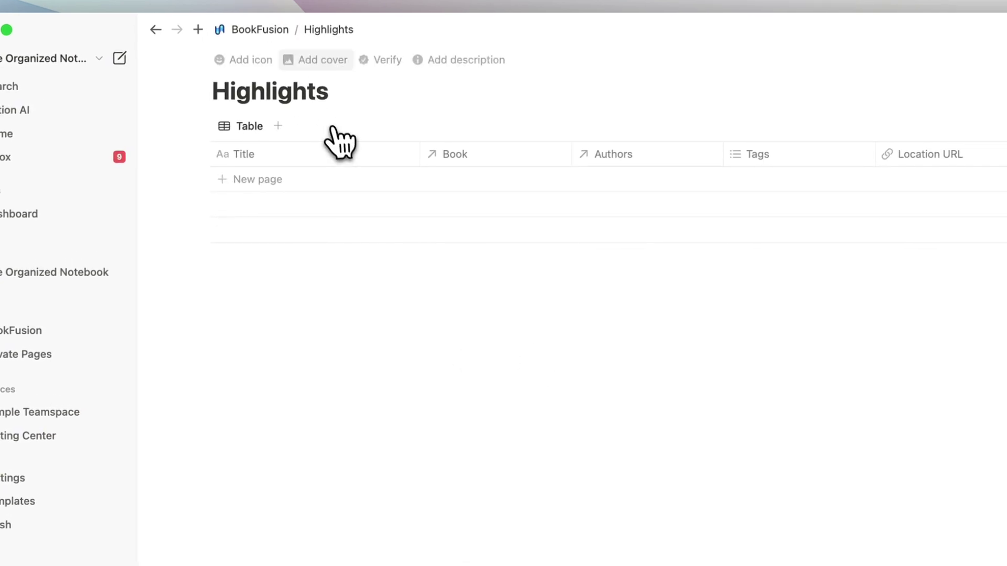
pyautogui.click(258, 30)
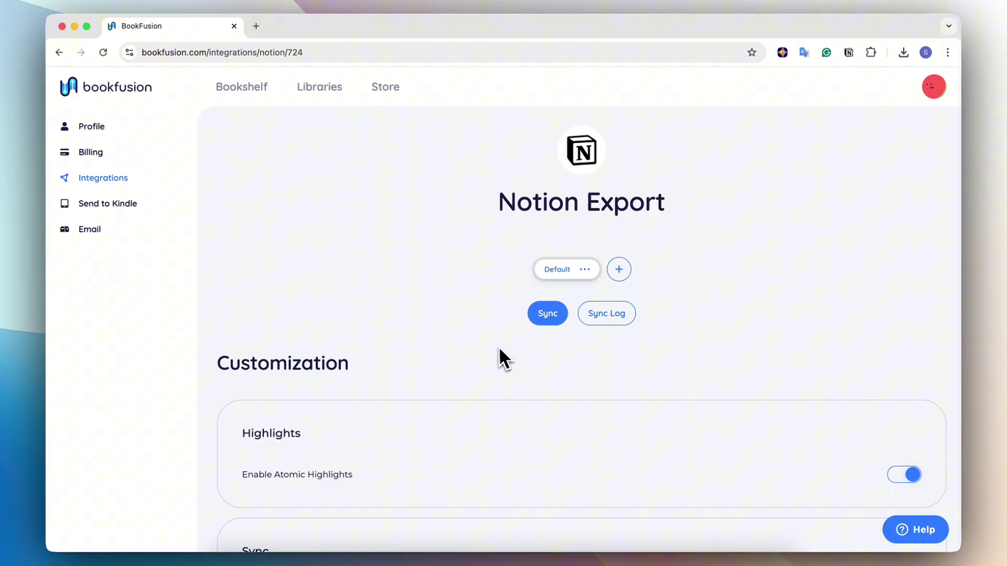
# Keep the auto-sync interval at Manual and switch off Sync Content with Highlights Only
pyautogui.scroll(-5, 475, 359)
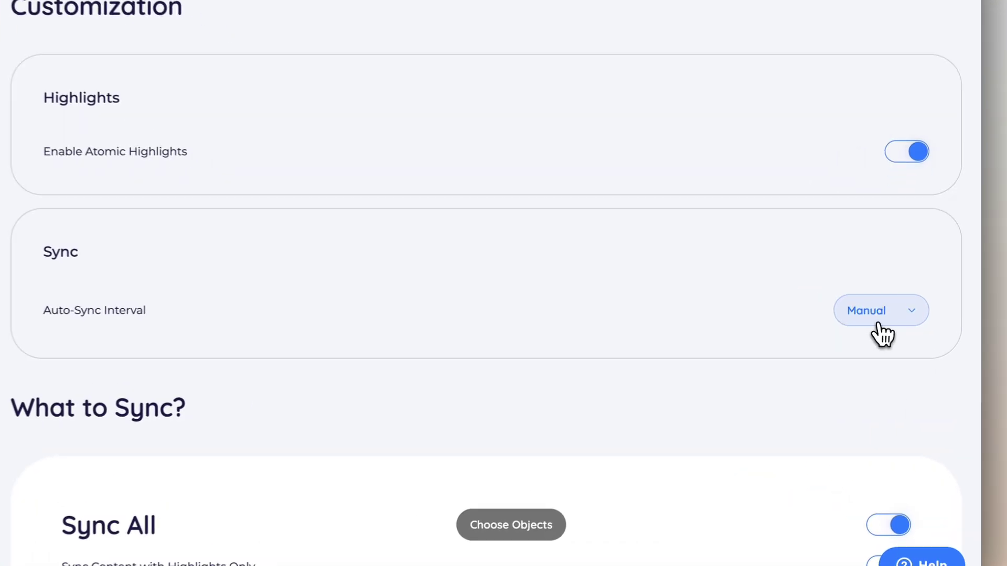
pyautogui.click(882, 340)
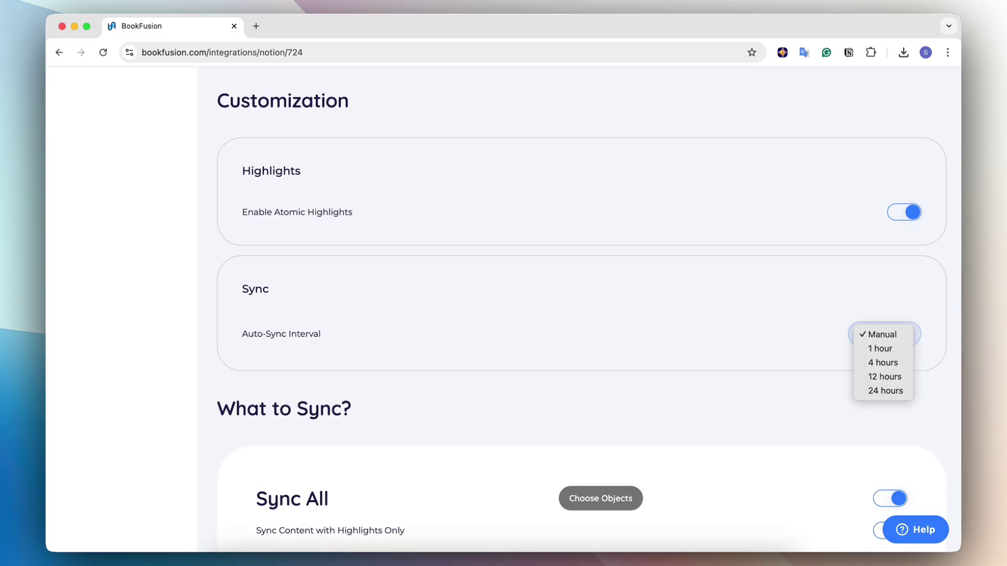
pyautogui.click(769, 331)
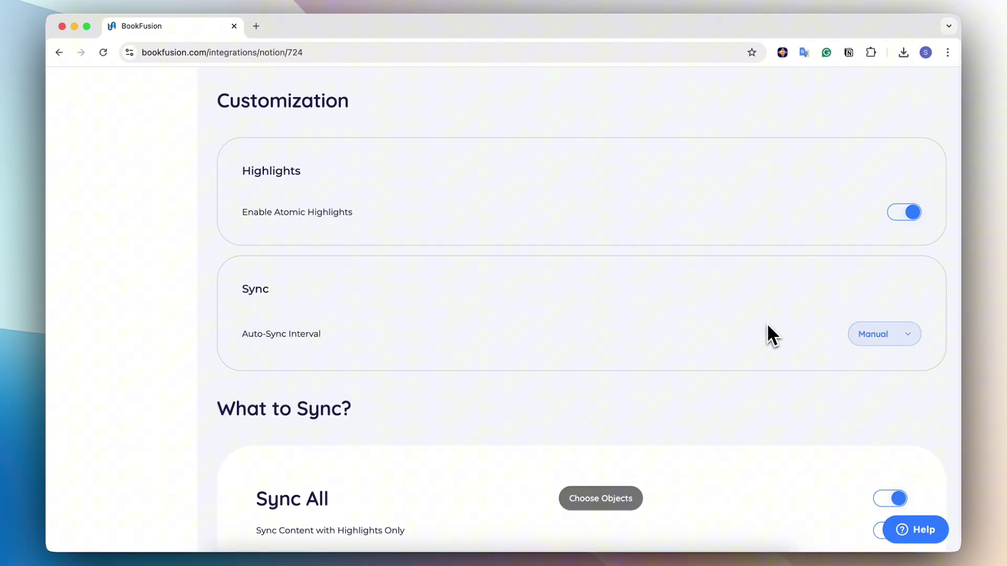
pyautogui.scroll(-5, 768, 330)
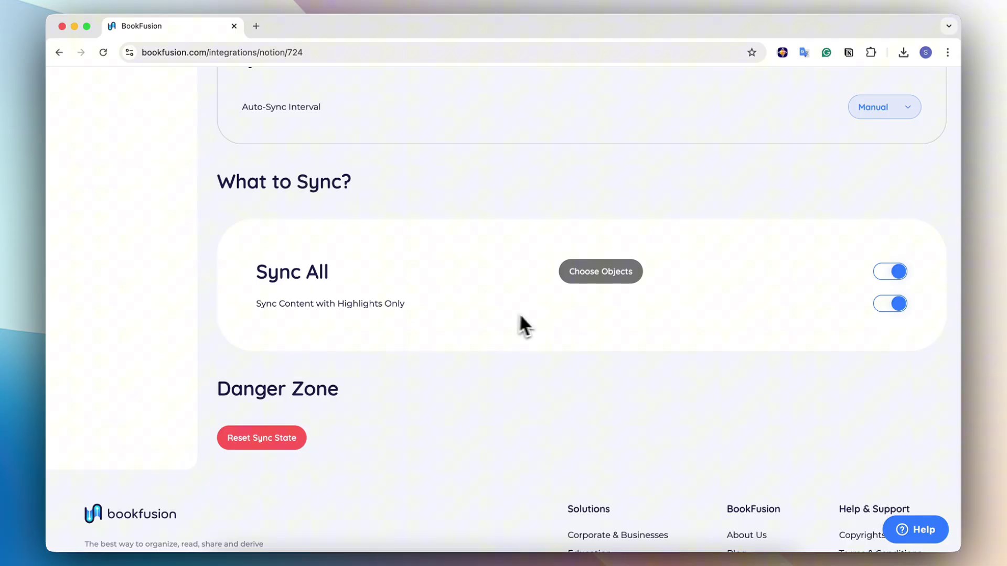
pyautogui.click(897, 302)
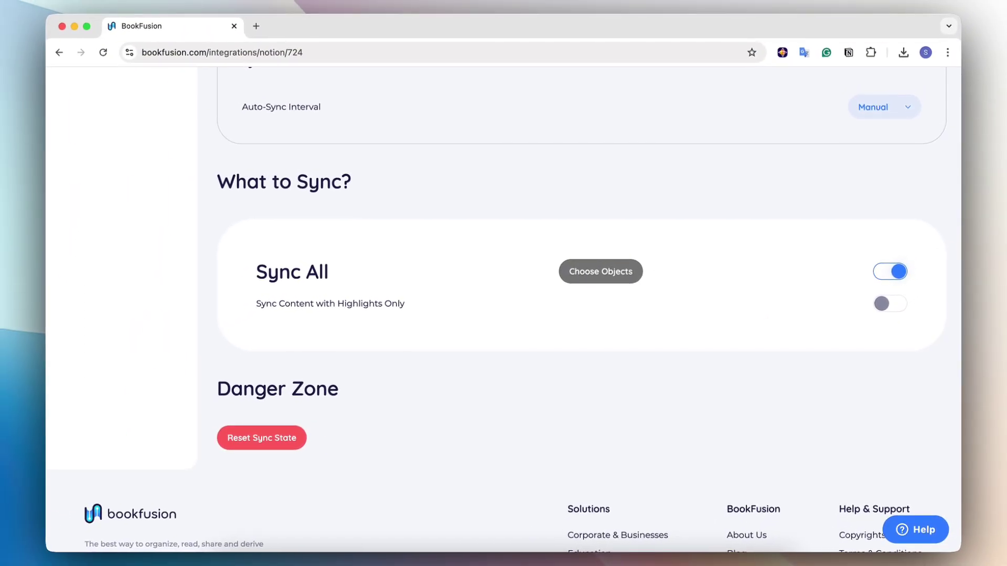
pyautogui.scroll(10, 705, 360)
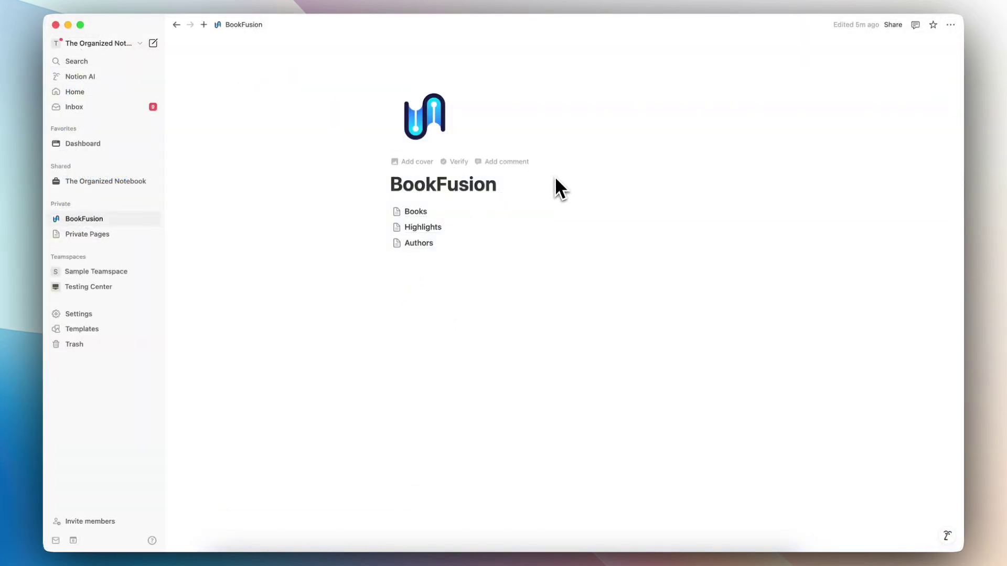
pyautogui.click(419, 212)
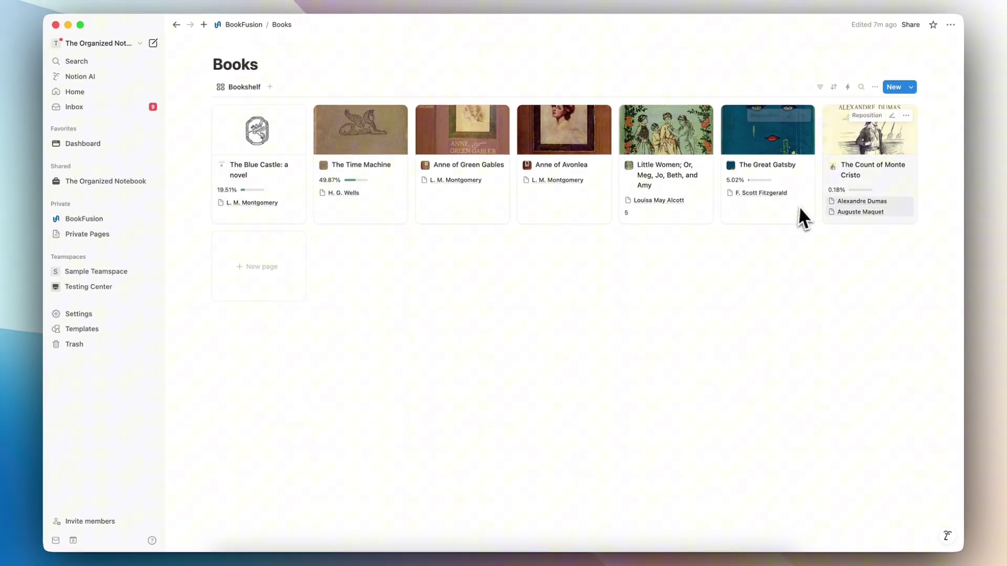
pyautogui.click(243, 24)
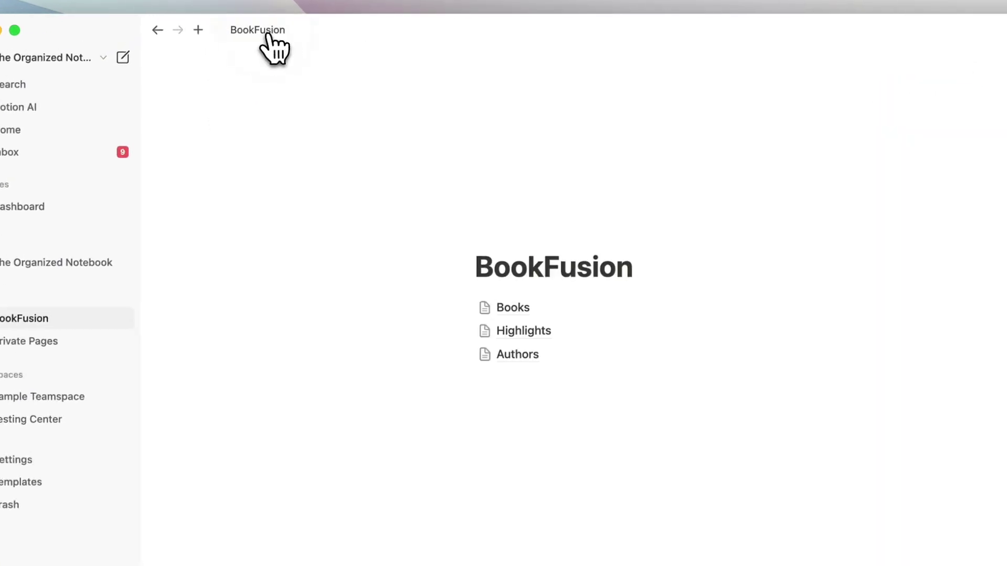
pyautogui.click(517, 344)
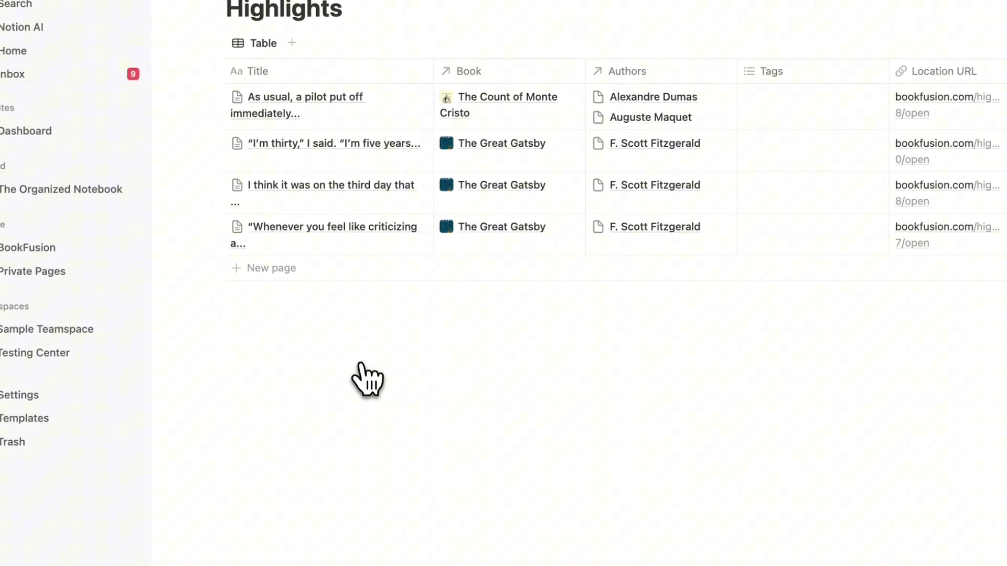
pyautogui.hscroll(10, 436, 262)
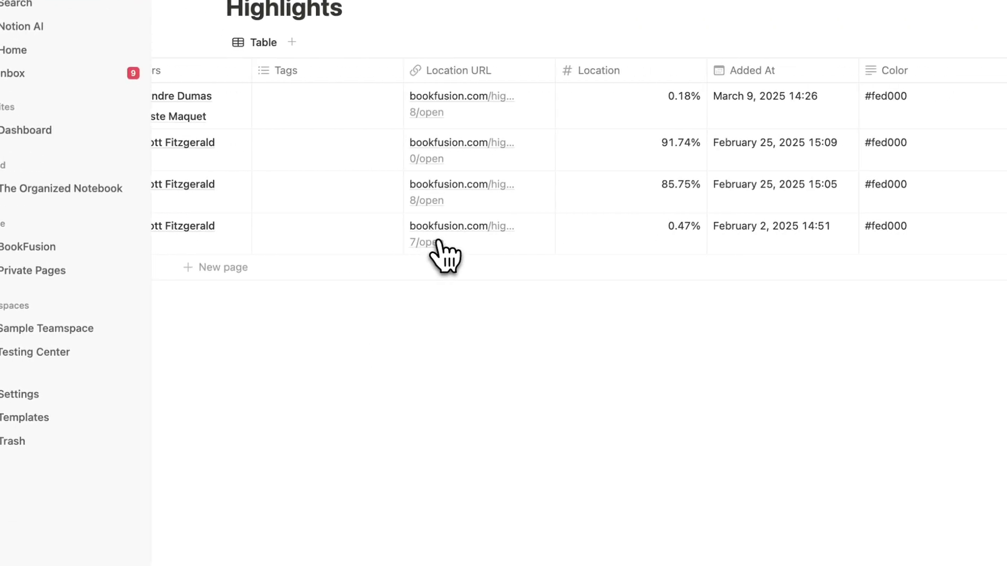
pyautogui.hscroll(-10, 420, 221)
pyautogui.click(273, 23)
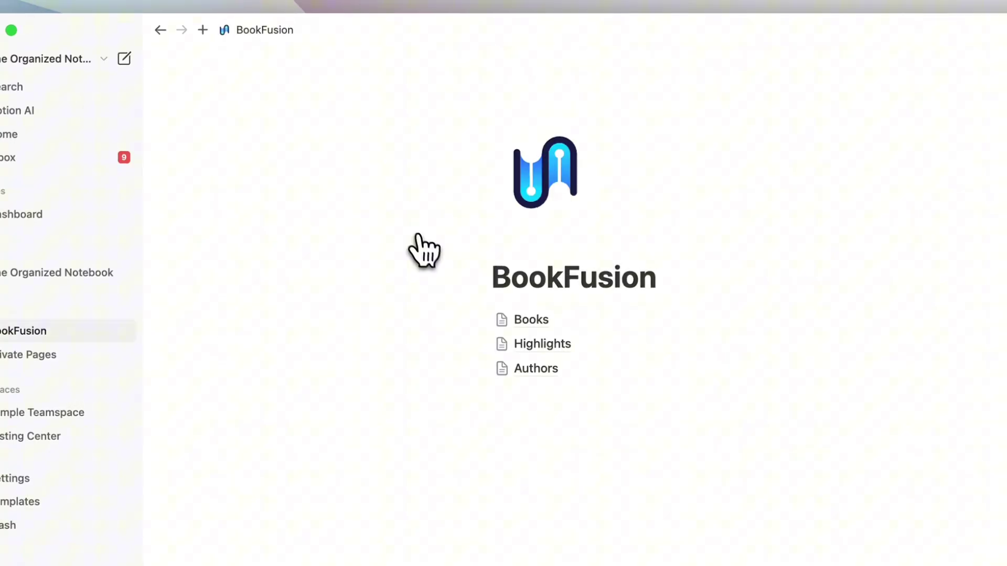
pyautogui.click(545, 369)
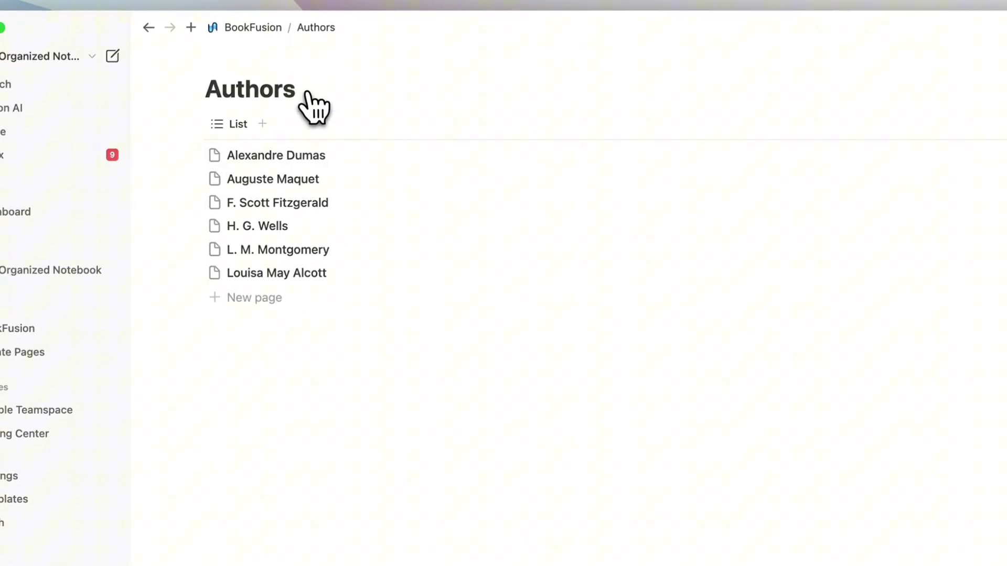
pyautogui.click(265, 28)
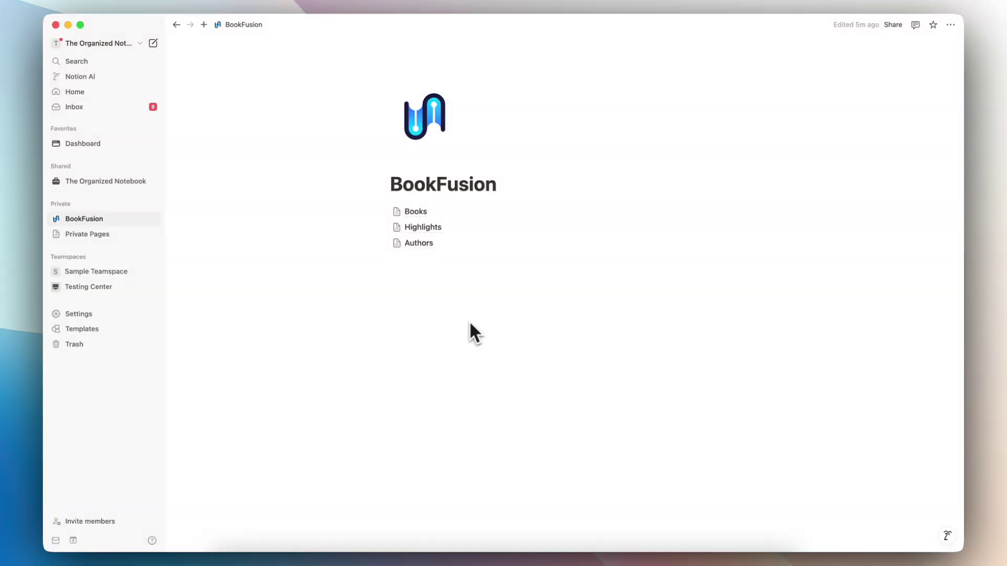
# Add a new subpage below the BookFusion title and give it the yellow book icon
pyautogui.moveTo(412, 246)
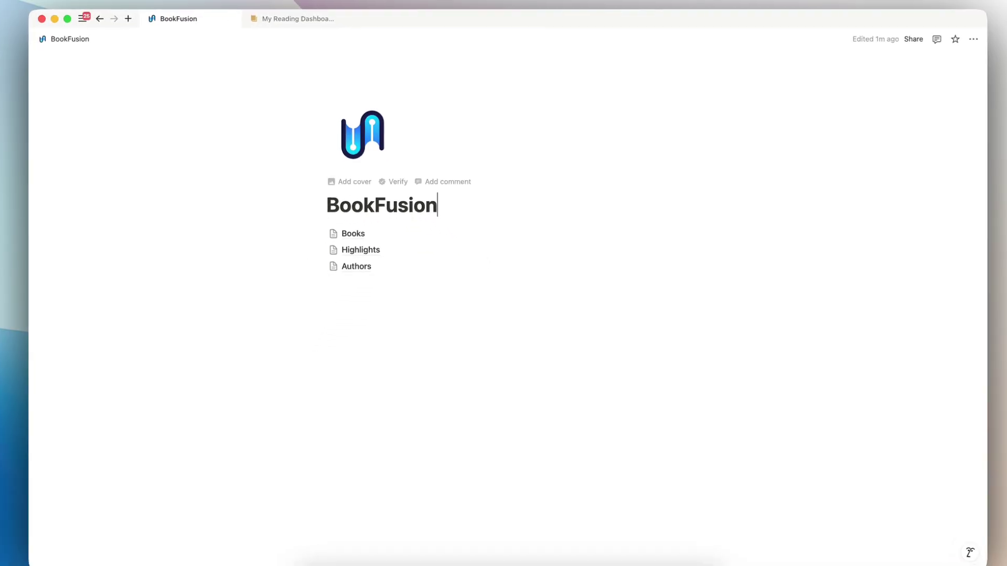
pyautogui.press('Return')
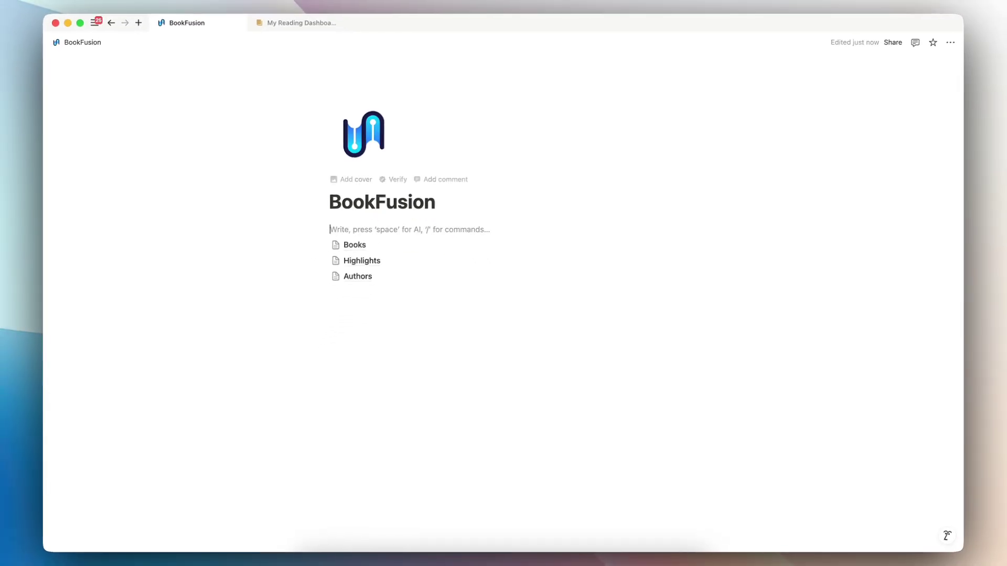
pyautogui.write('/page')
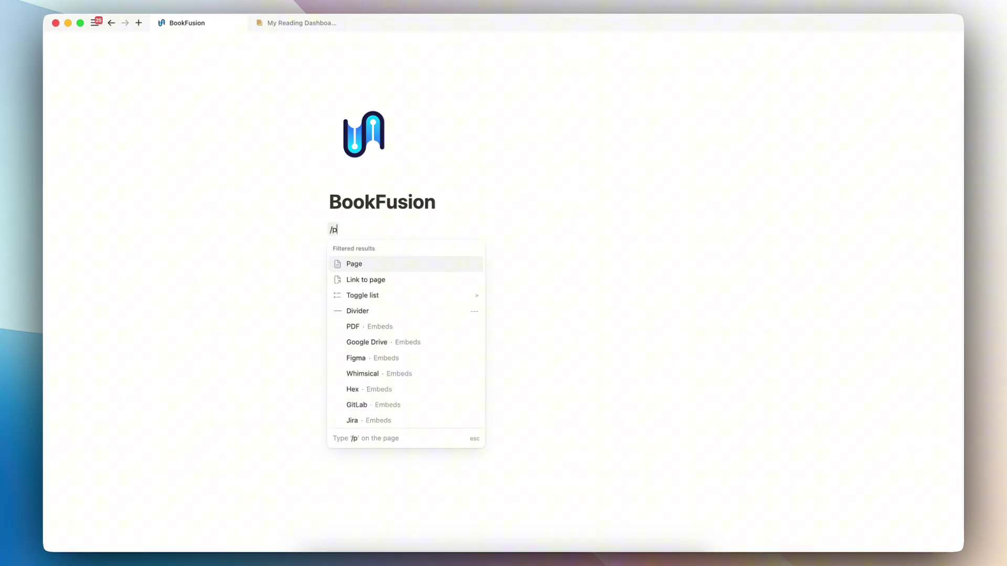
pyautogui.press('Return')
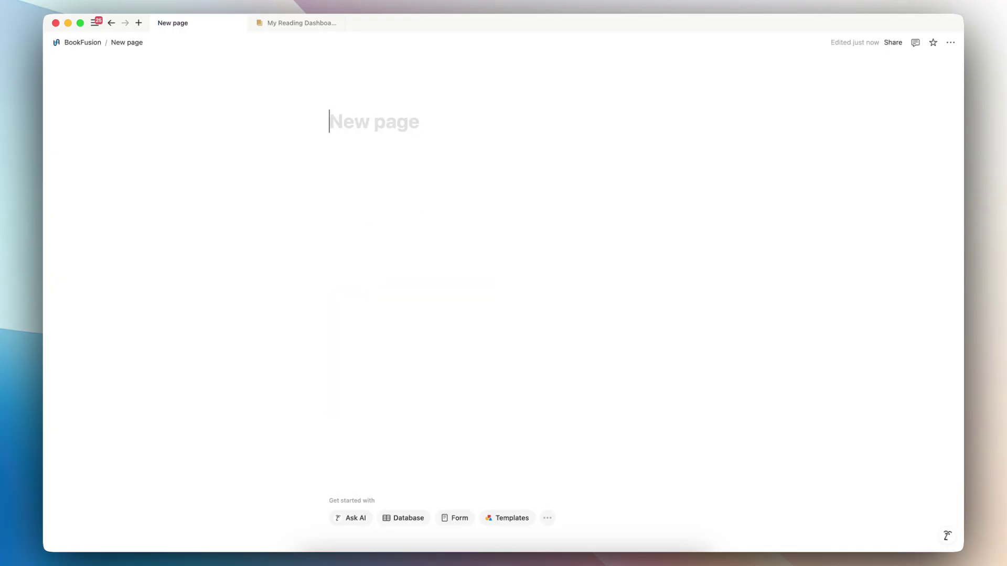
pyautogui.write('B')
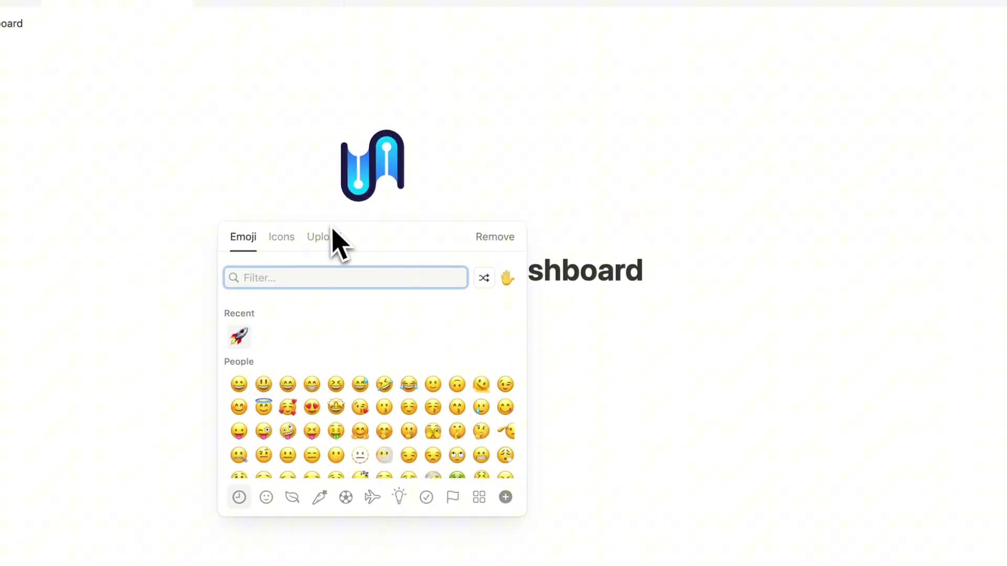
pyautogui.click(283, 234)
pyautogui.click(242, 338)
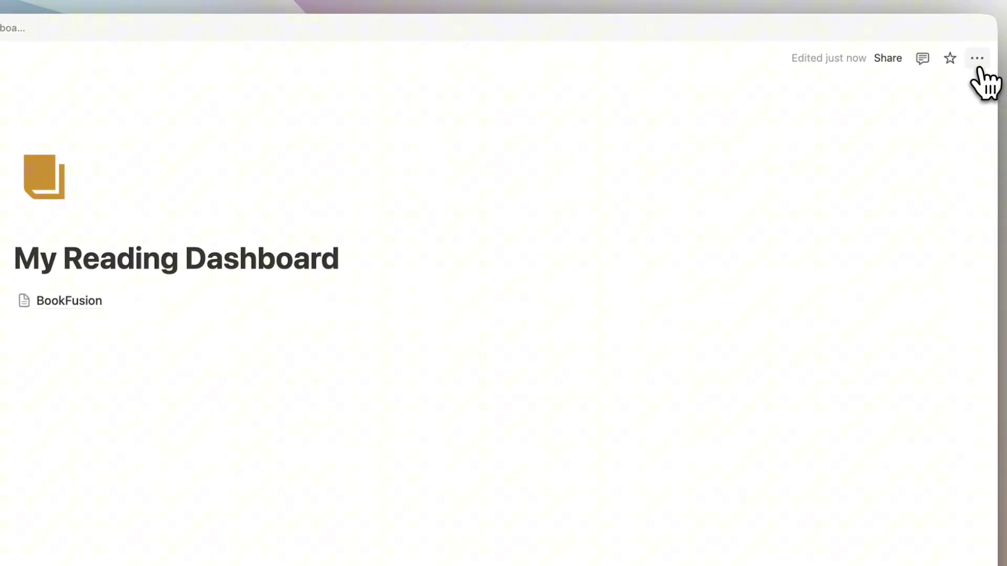
# Add a cover and replace it with the Unsplash tea-cup photo found by searching 'rea'
pyautogui.click(977, 58)
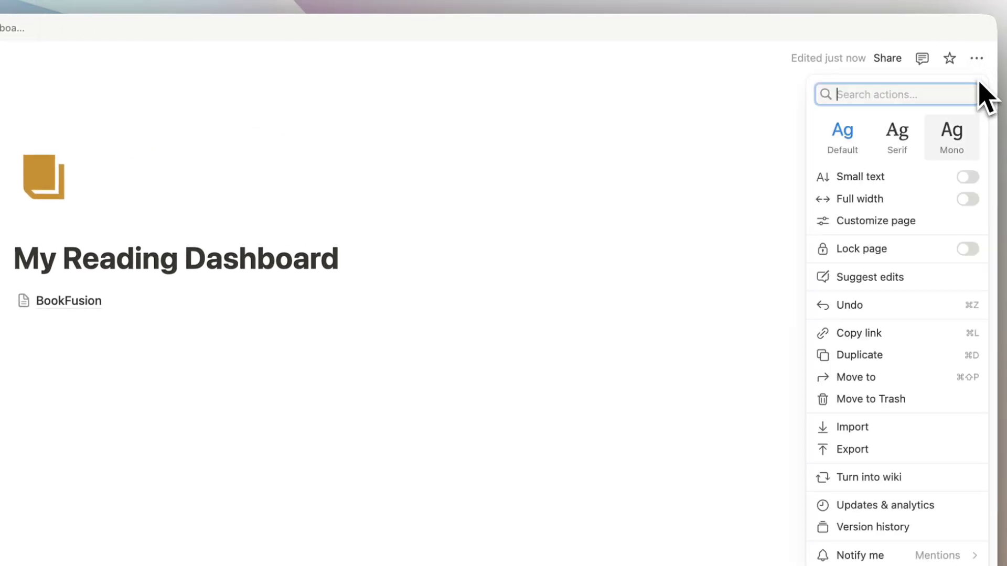
pyautogui.click(969, 178)
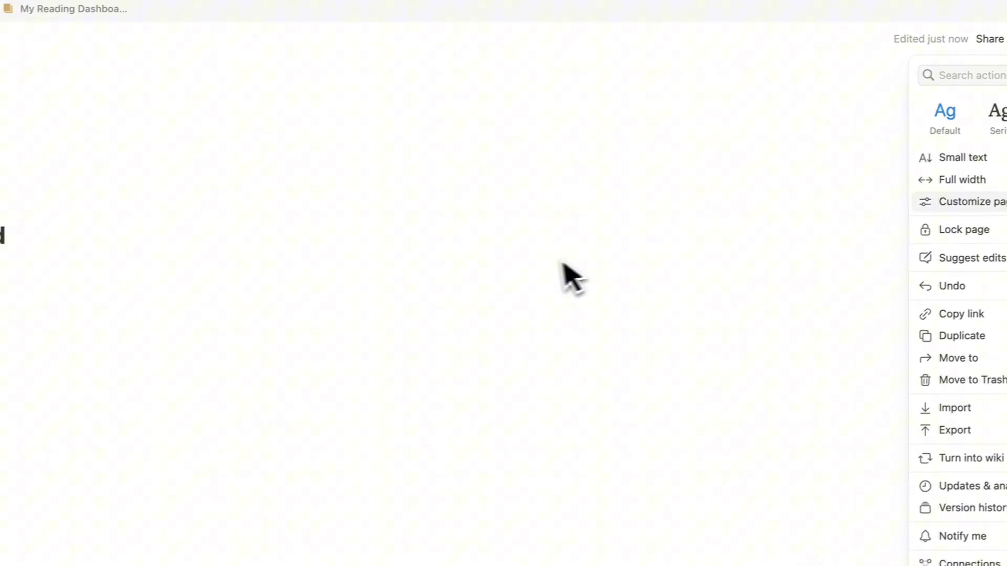
pyautogui.click(388, 275)
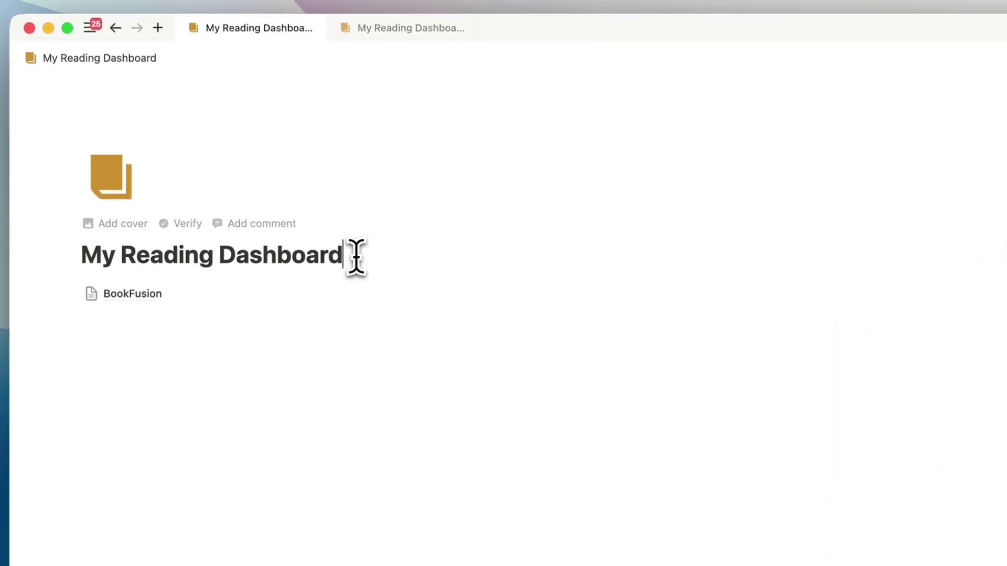
pyautogui.click(126, 226)
pyautogui.click(857, 95)
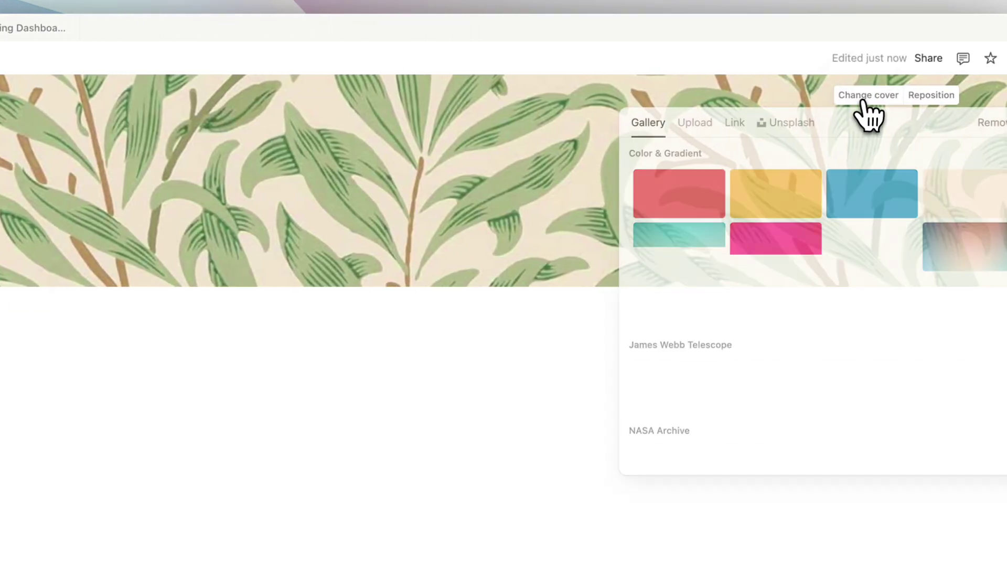
pyautogui.click(774, 125)
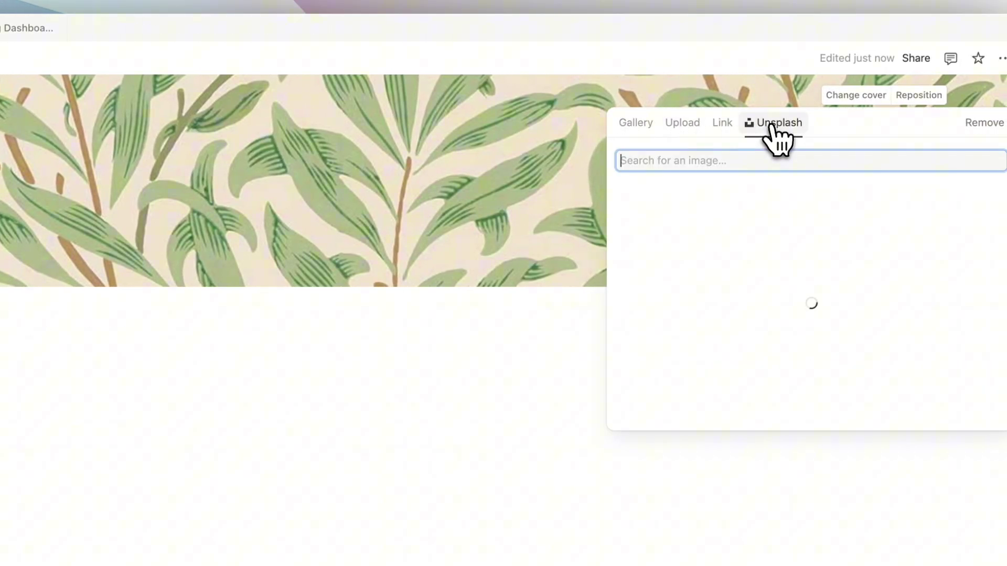
pyautogui.write('reading')
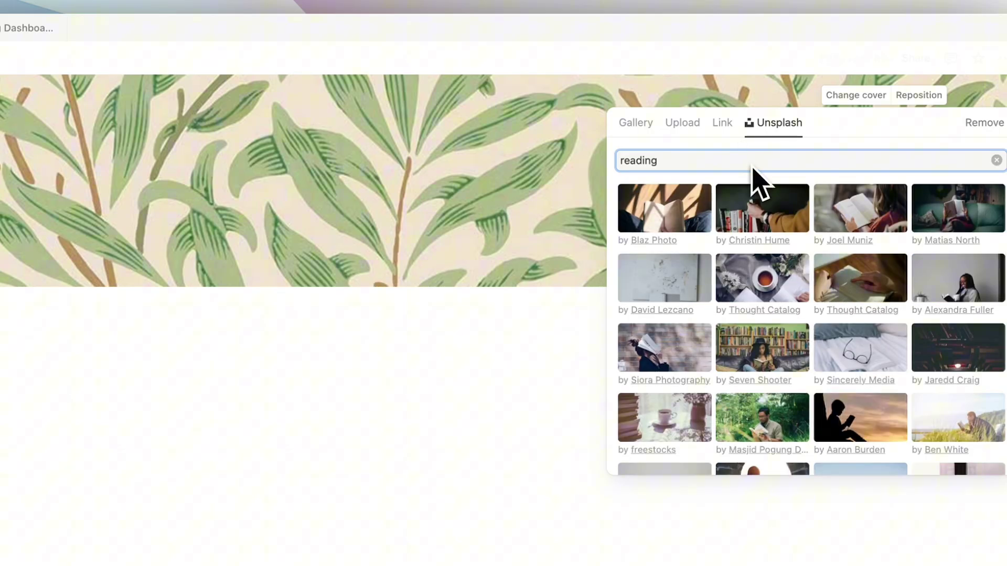
pyautogui.click(784, 279)
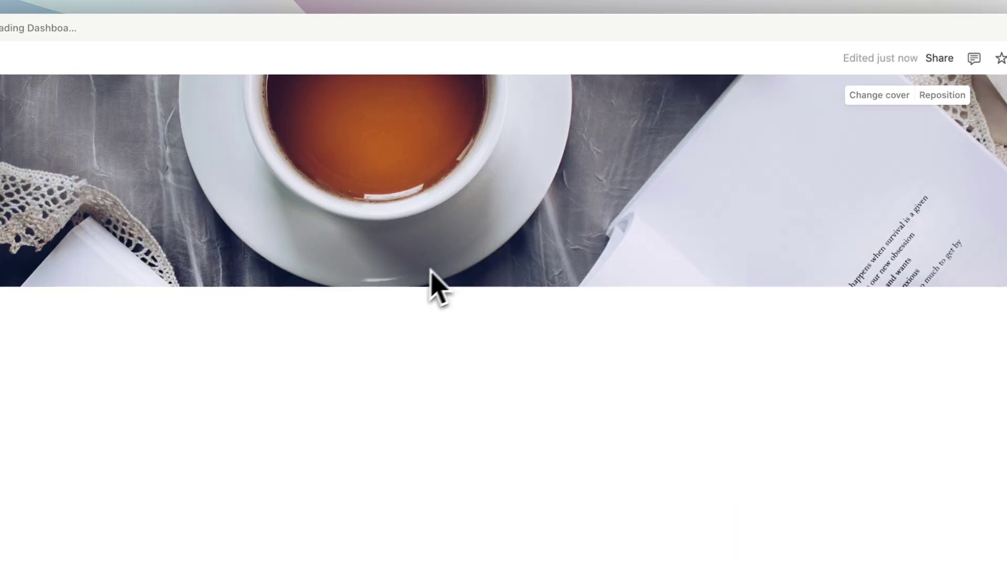
# Reposition the cover photo to show the open books and save the position
pyautogui.click(942, 95)
pyautogui.moveTo(771, 220); pyautogui.dragTo(754, 5)
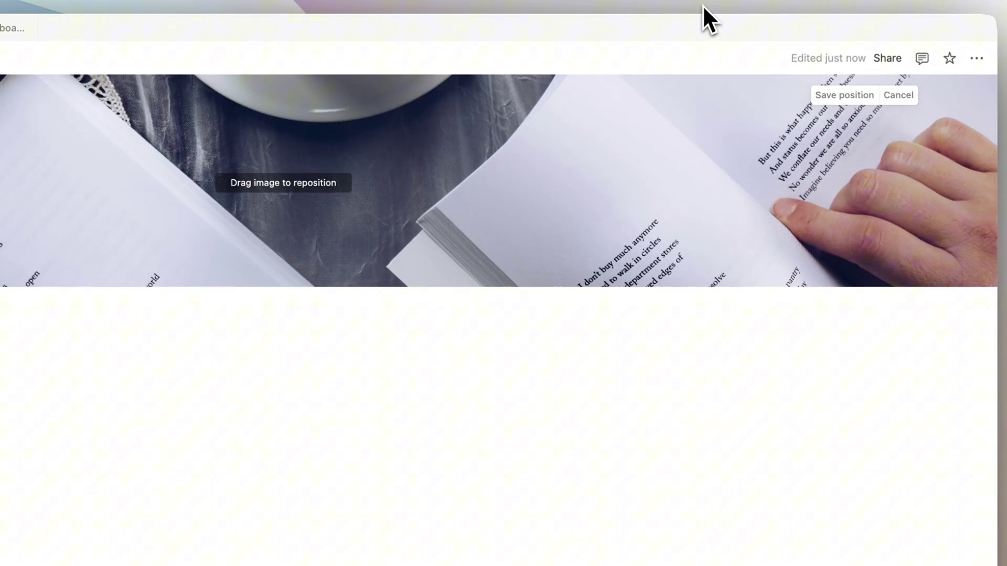
pyautogui.click(843, 96)
pyautogui.click(339, 265)
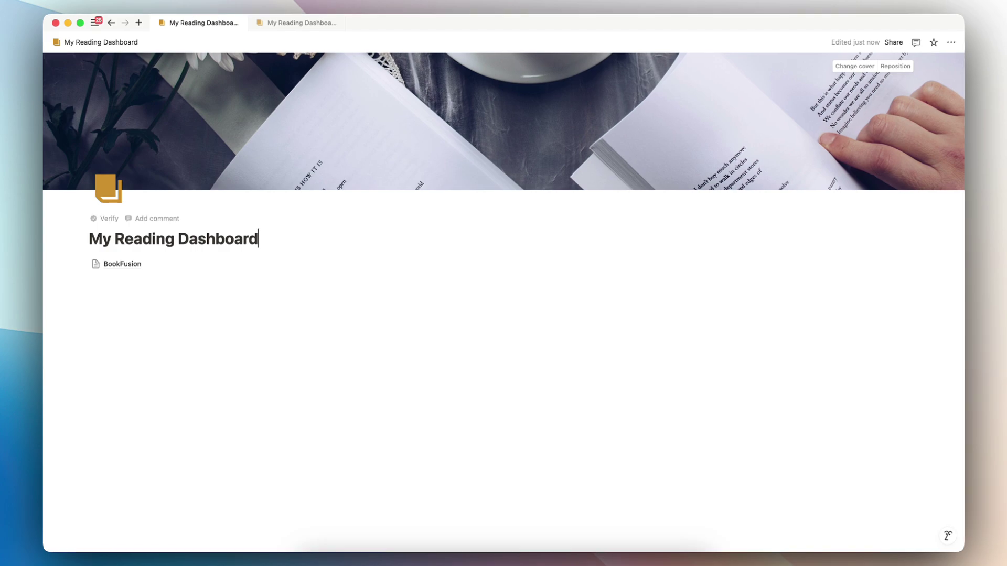
# Add a callout with the word DATABASES in bold under the dashboard title
pyautogui.press('Return')
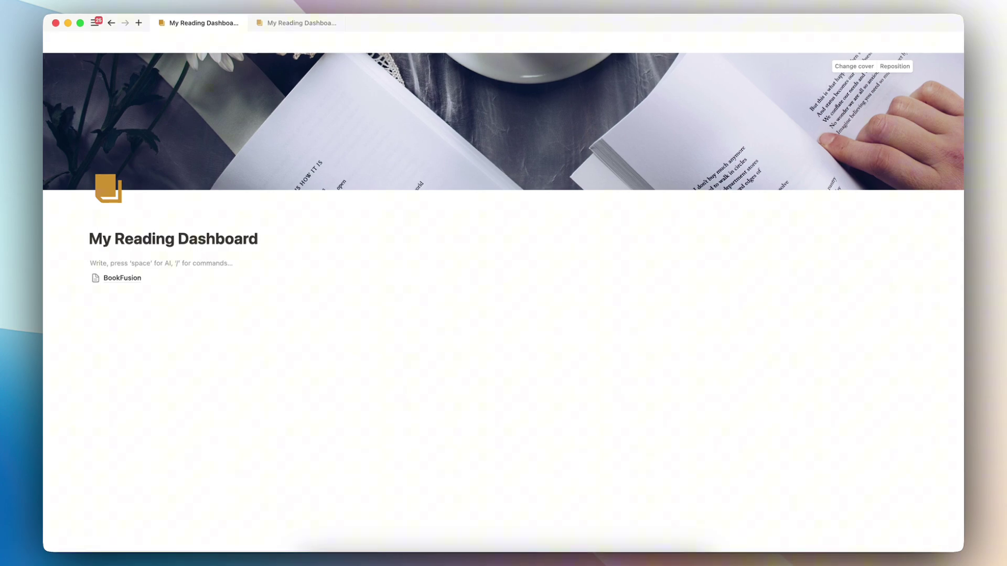
pyautogui.write('/col')
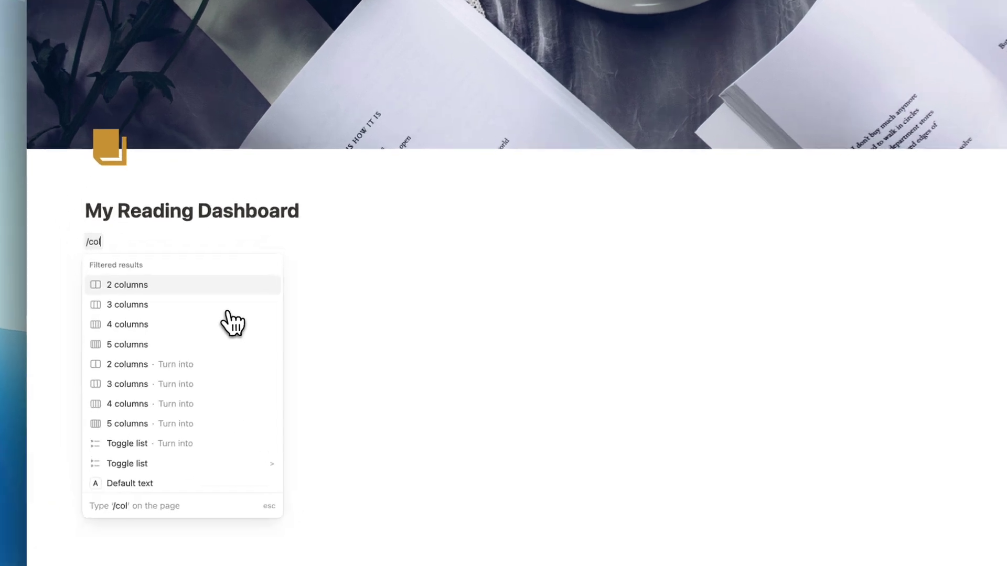
pyautogui.press('BackSpace')
pyautogui.press('BackSpace')
pyautogui.press('BackSpace')
pyautogui.press('BackSpace')
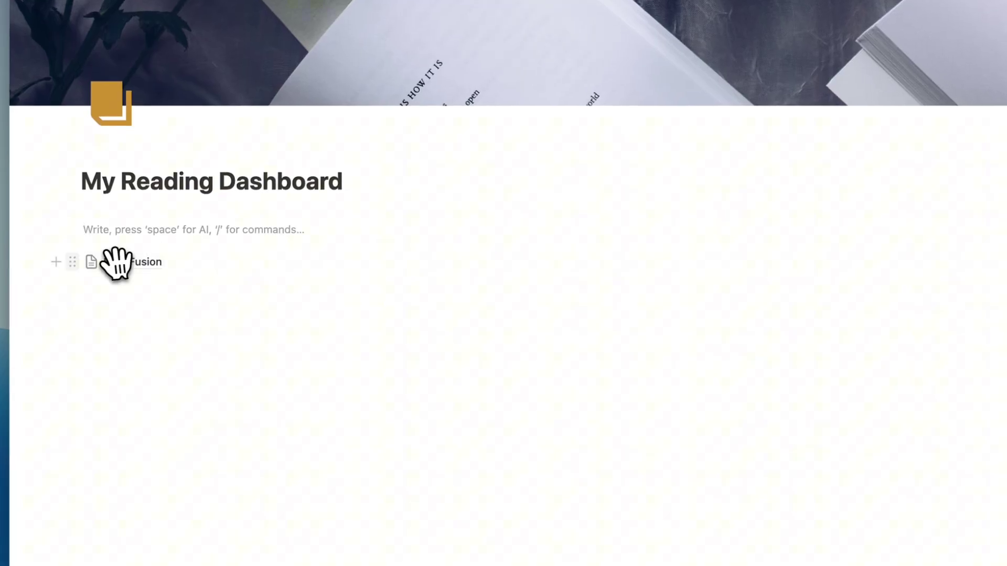
pyautogui.moveTo(113, 278); pyautogui.dragTo(141, 223)
pyautogui.write('/')
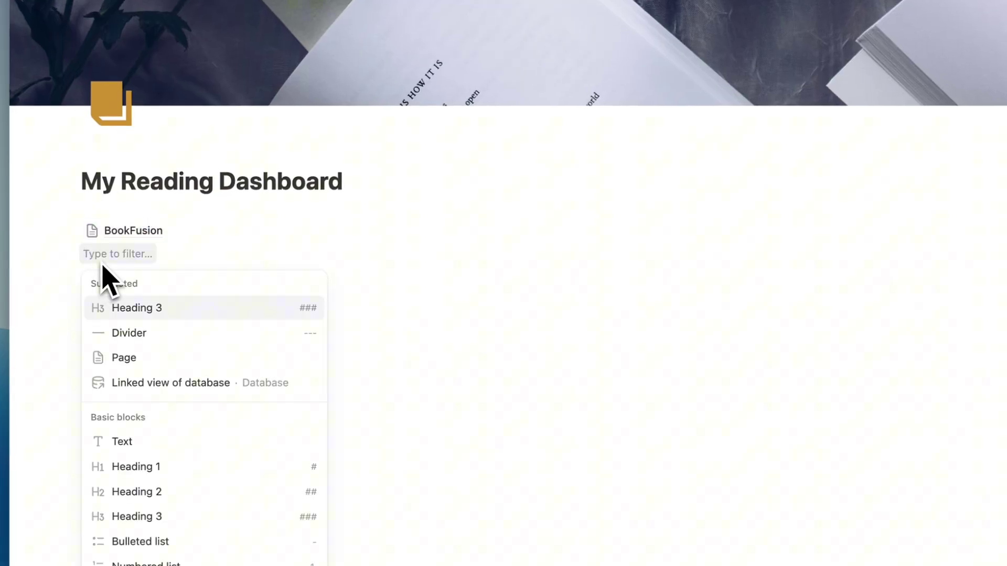
pyautogui.write('call')
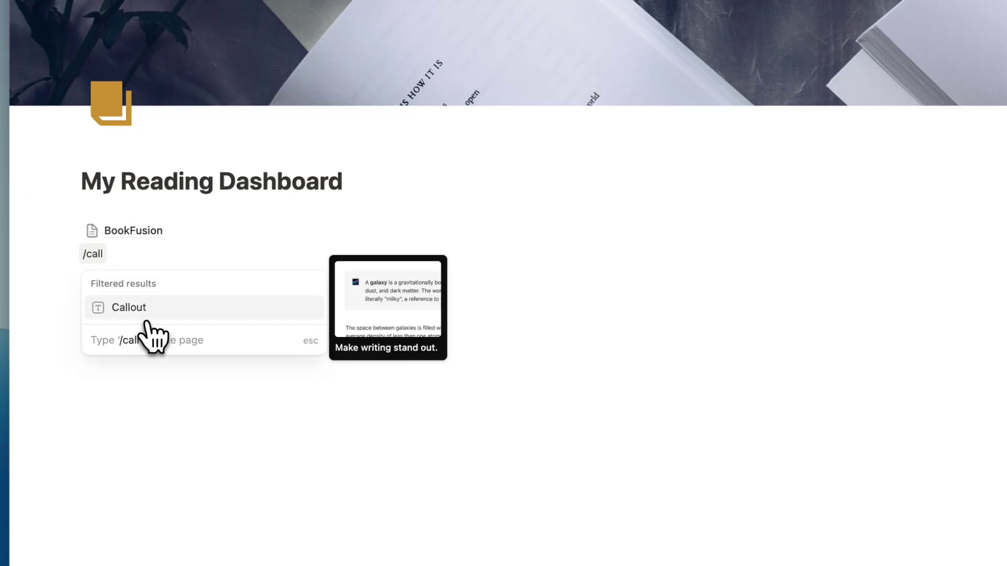
pyautogui.click(147, 313)
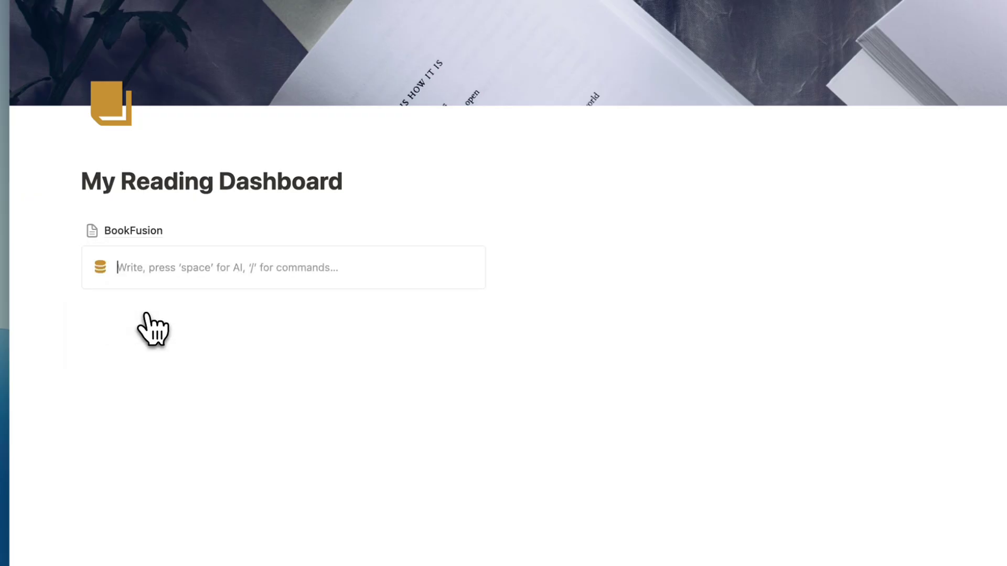
pyautogui.doubleClick(139, 268)
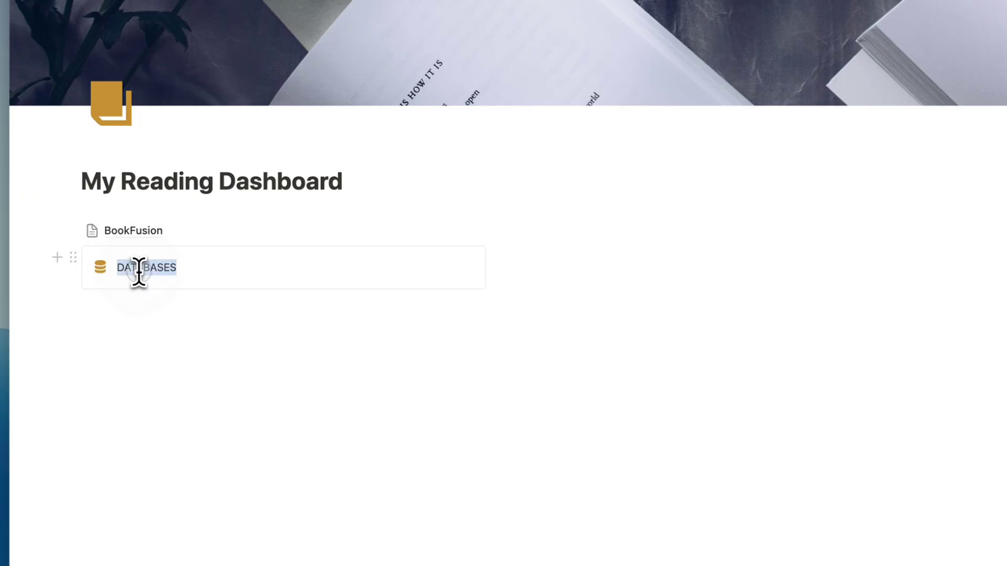
pyautogui.click(379, 237)
pyautogui.press('Escape')
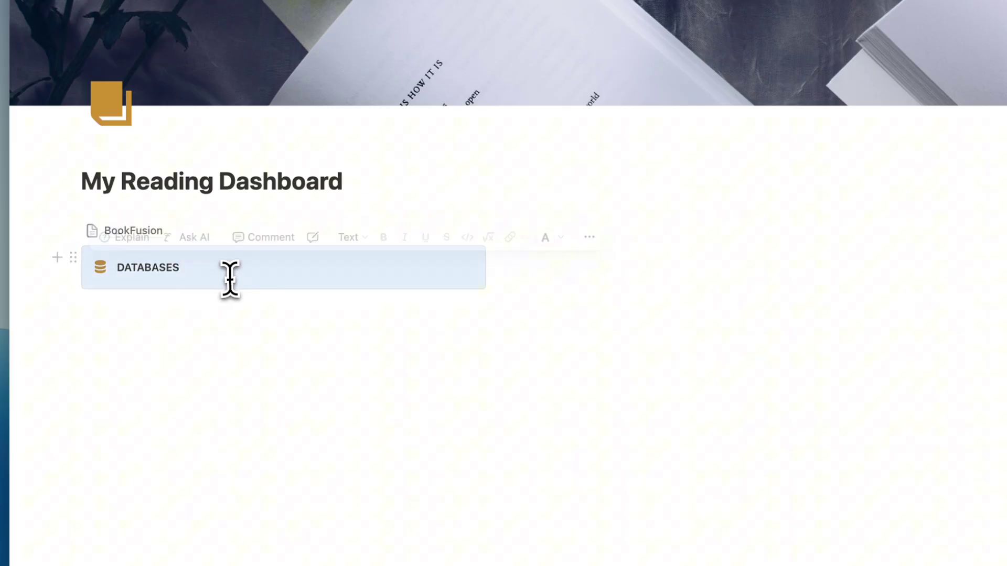
pyautogui.click(191, 265)
# Move the BookFusion page into the DATABASES callout and give it the gold database icon
pyautogui.moveTo(75, 231); pyautogui.dragTo(153, 272)
pyautogui.click(126, 267)
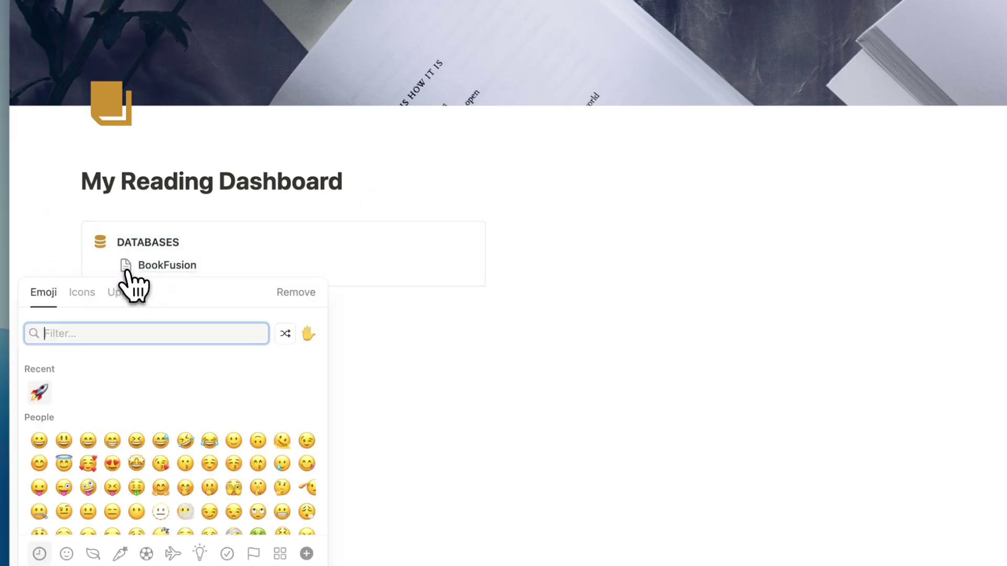
pyautogui.click(83, 292)
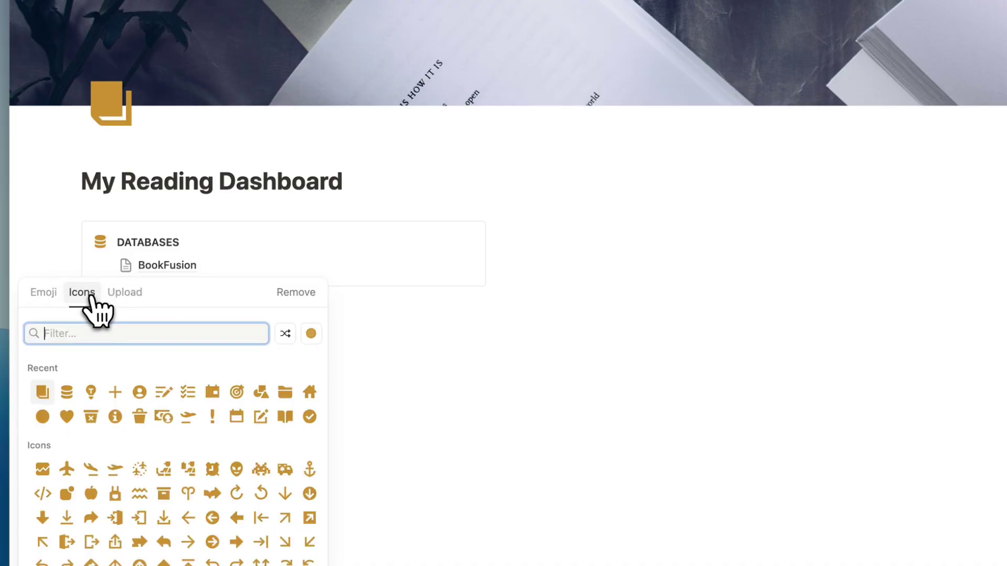
pyautogui.click(44, 393)
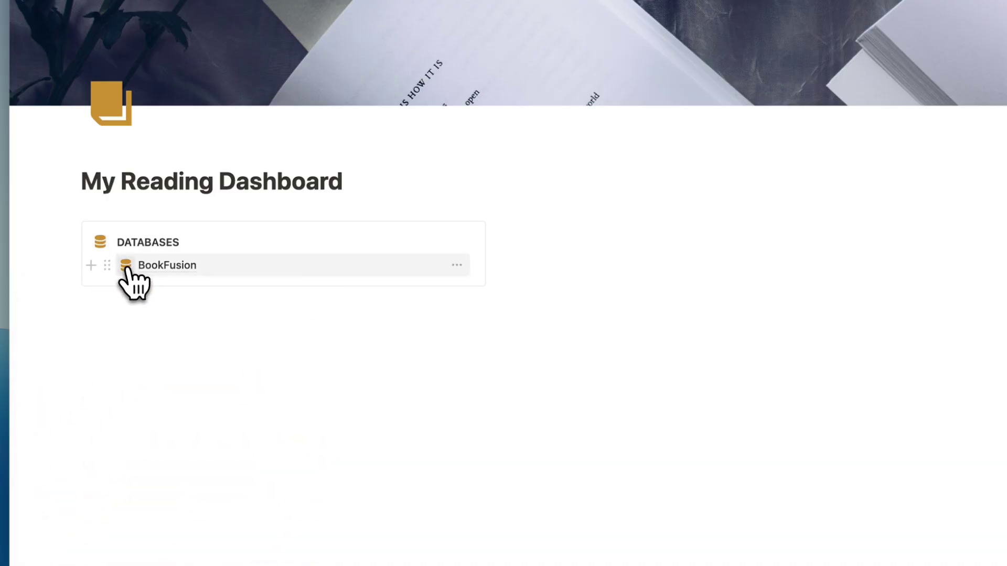
pyautogui.moveTo(127, 270); pyautogui.dragTo(372, 191)
# Add a callout with bold NAVIGATION text and a gold three-line icon above DATABASES
pyautogui.click(355, 181)
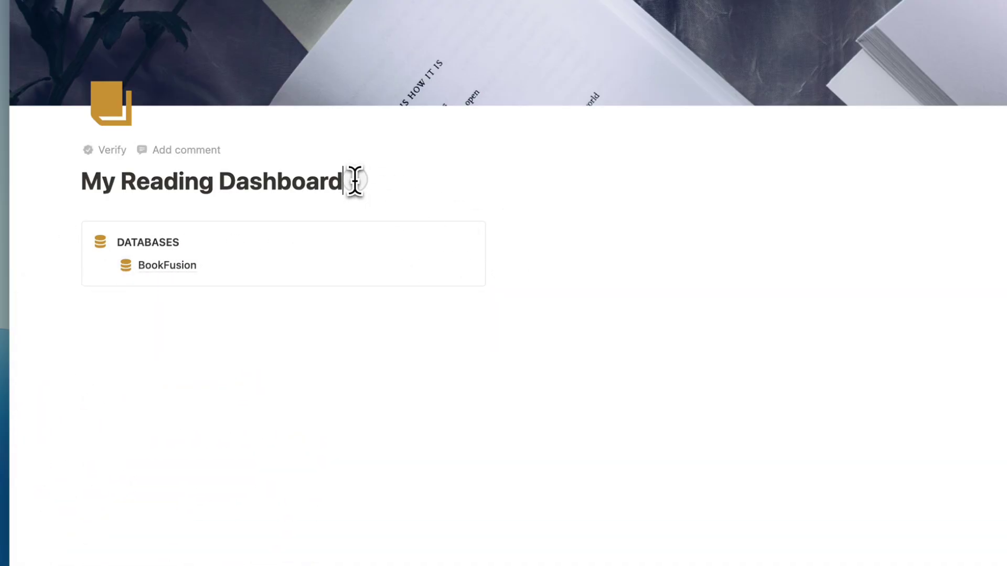
pyautogui.press('Return')
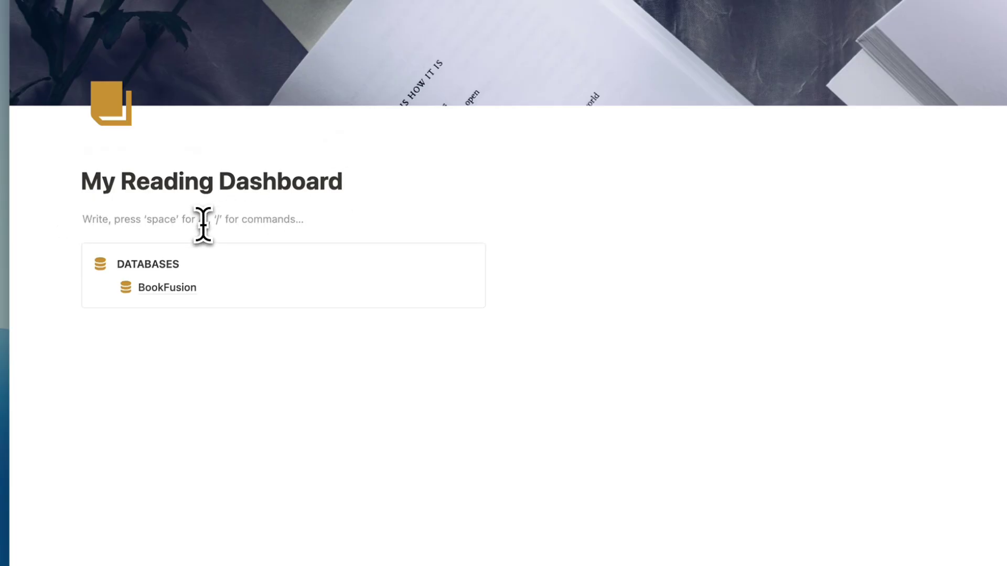
pyautogui.write('/call')
pyautogui.press('Return')
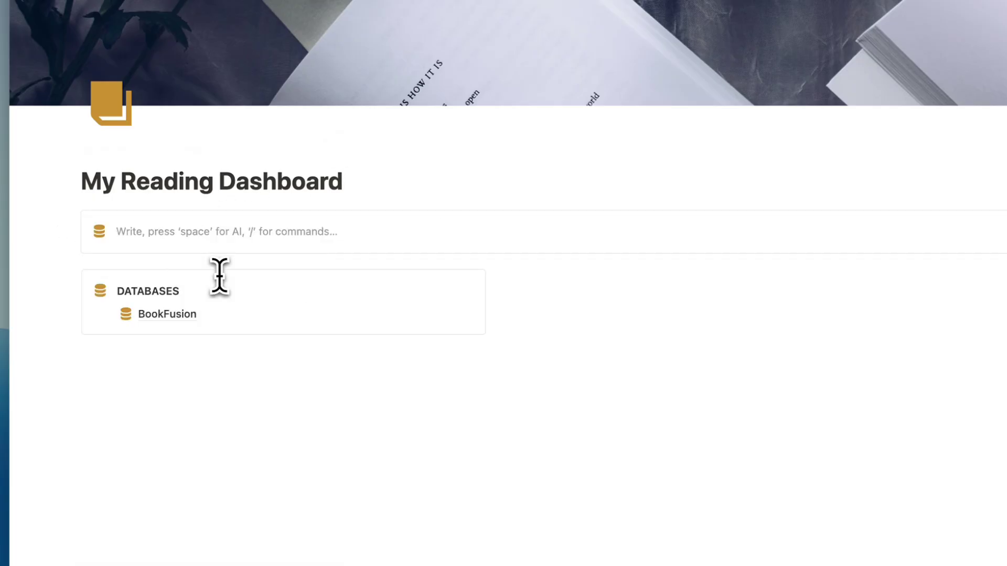
pyautogui.write('NAVIGATION')
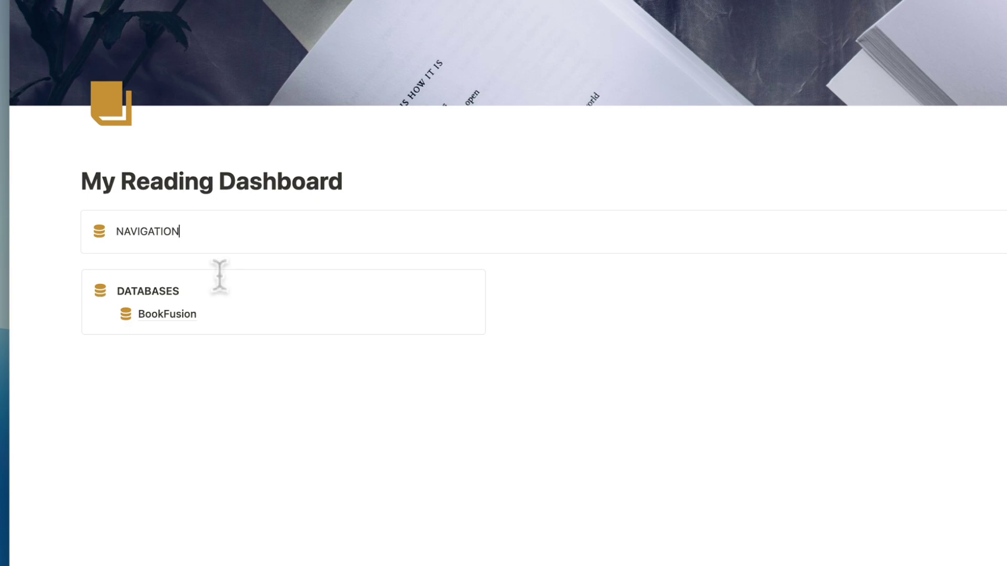
pyautogui.doubleClick(142, 231)
pyautogui.click(377, 201)
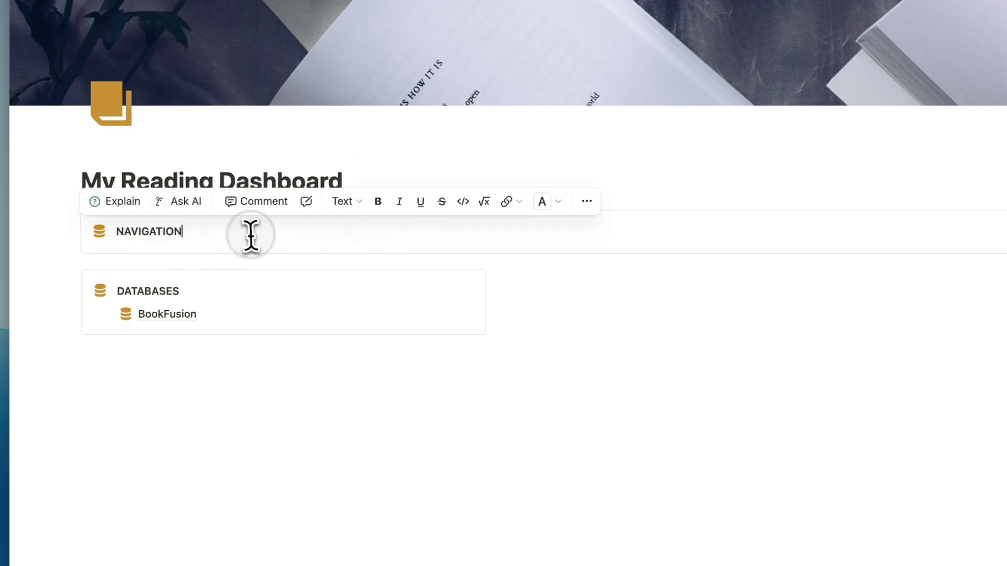
pyautogui.click(100, 234)
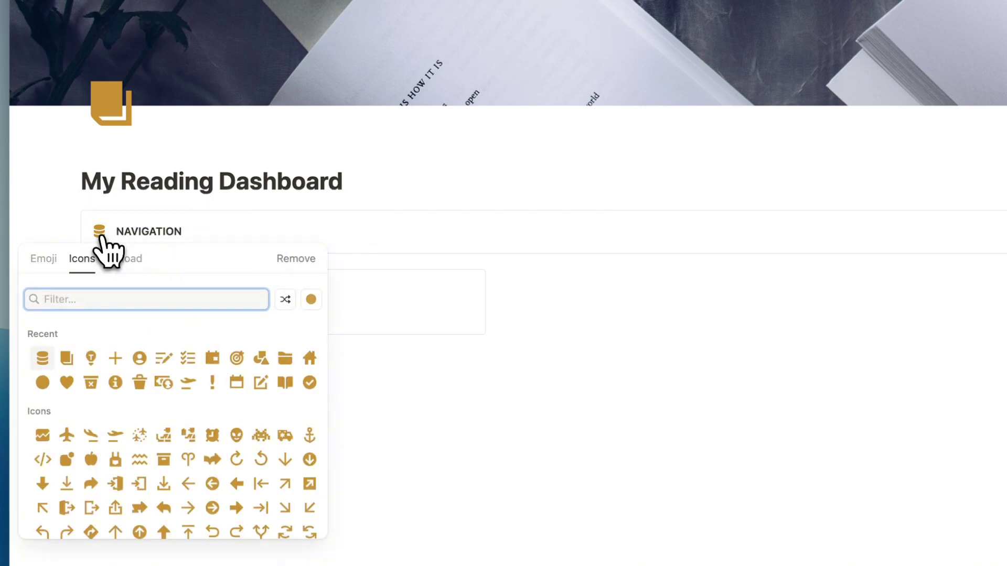
pyautogui.write('line')
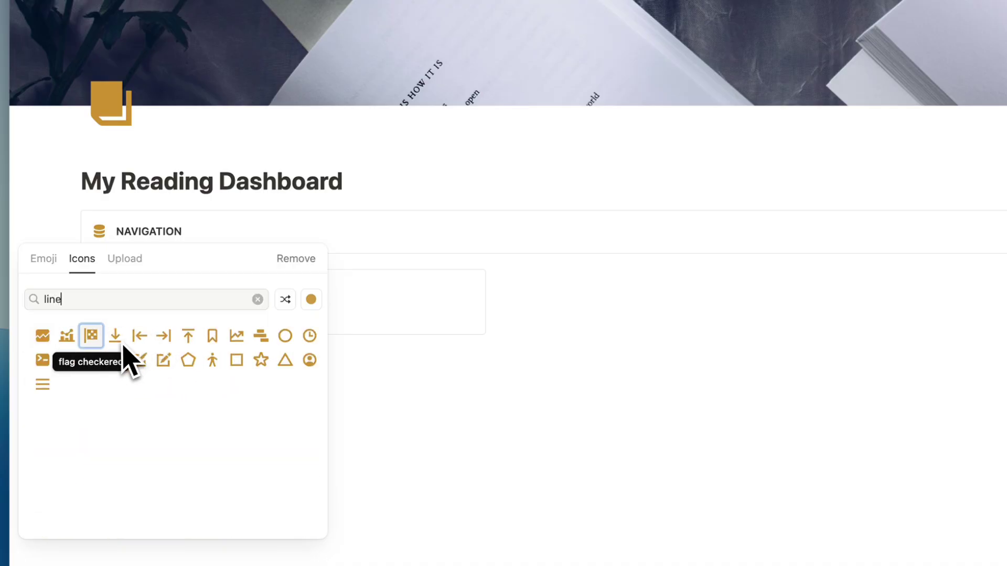
pyautogui.click(124, 355)
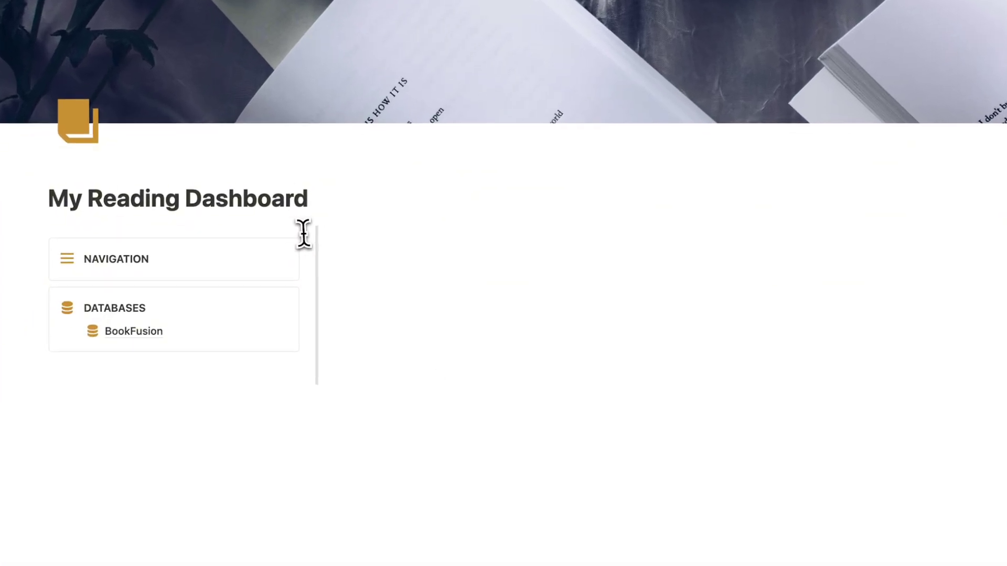
# Add a Heading 3 'Reading Goals' with a divider beneath it in the right column
pyautogui.click(380, 237)
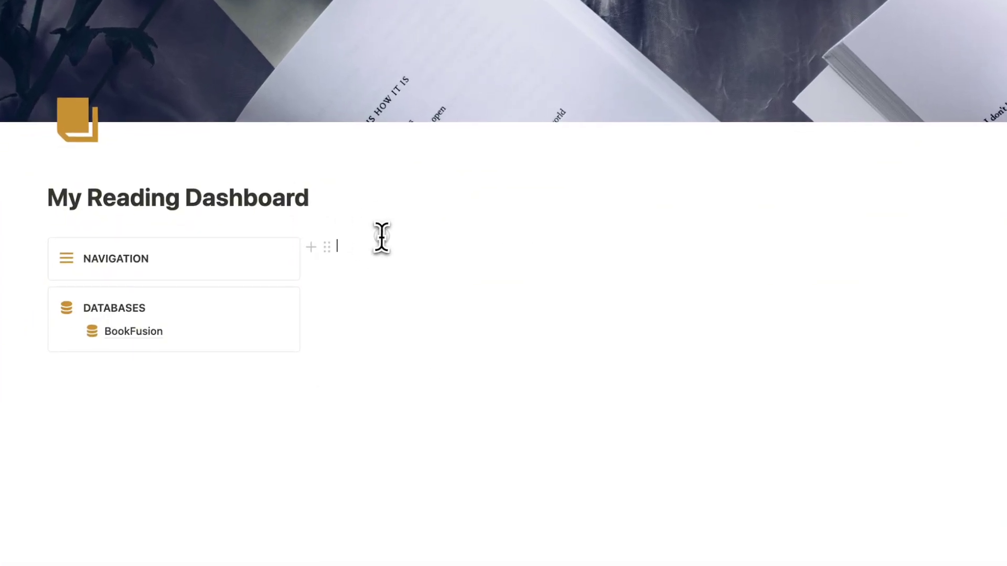
pyautogui.write('/heading')
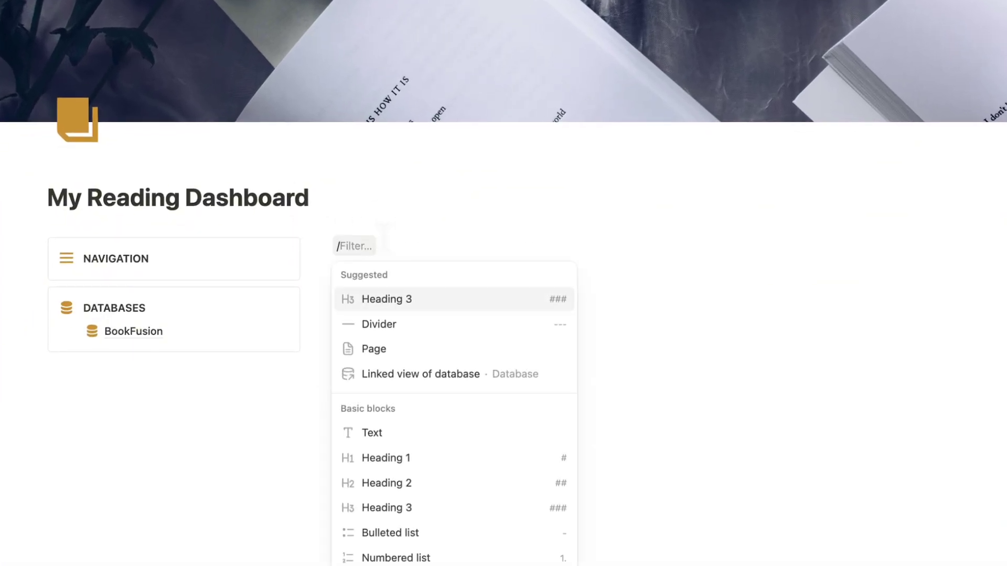
pyautogui.click(439, 347)
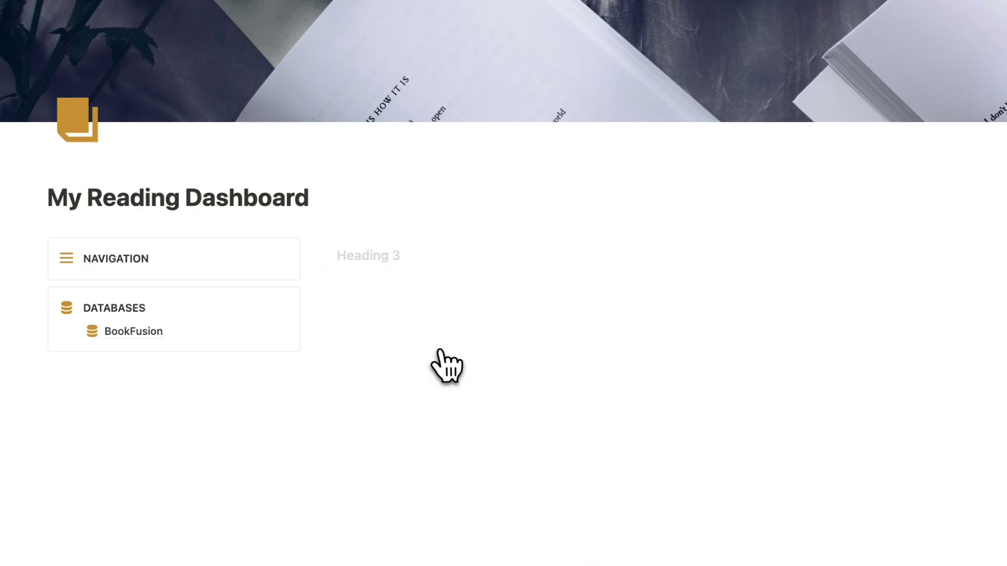
pyautogui.write('Reading Goals')
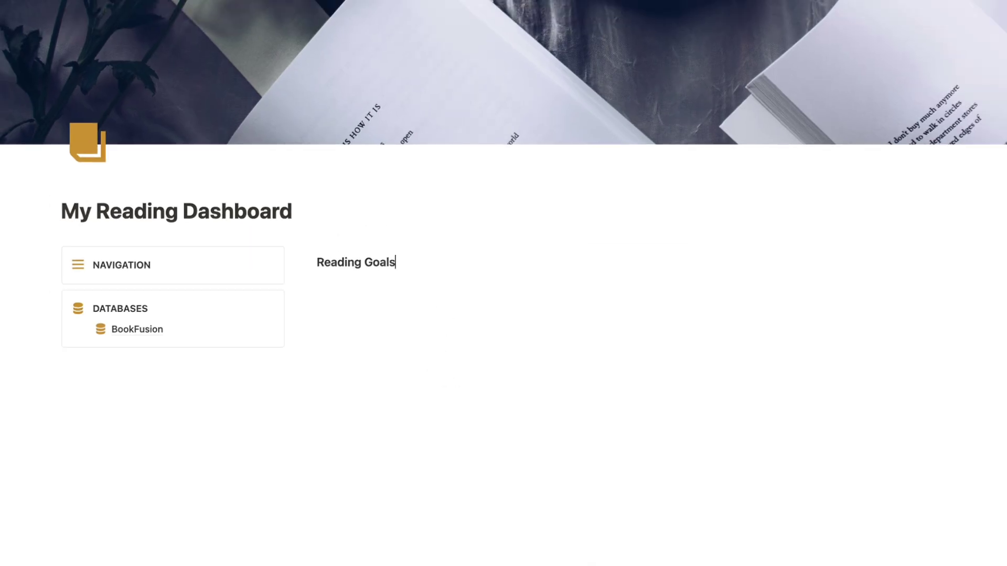
pyautogui.press('Return')
pyautogui.write('/div')
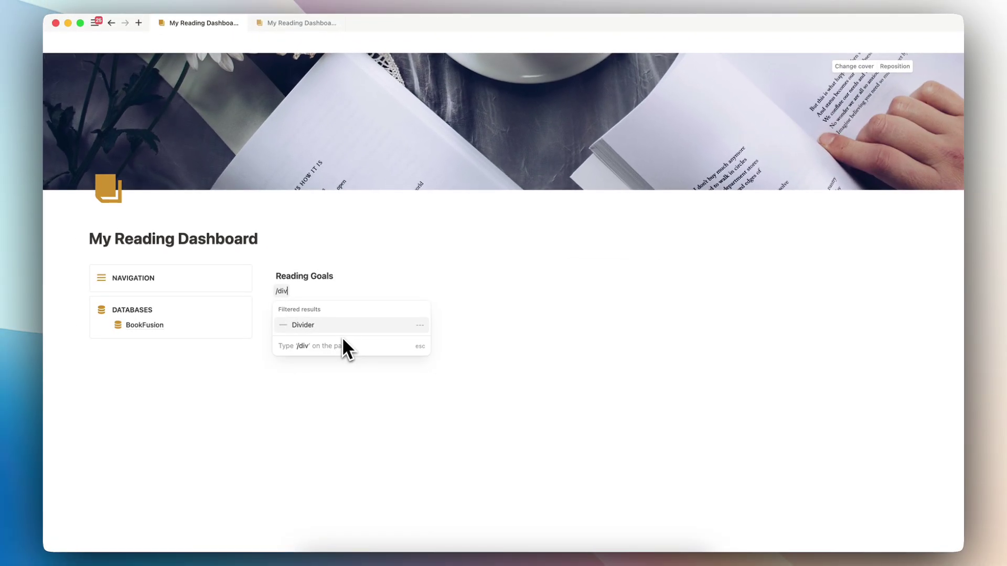
pyautogui.press('Return')
# Add four to-dos, widen the column, and fill the first with 'Read a book outside of my usual genre'
pyautogui.write('/td')
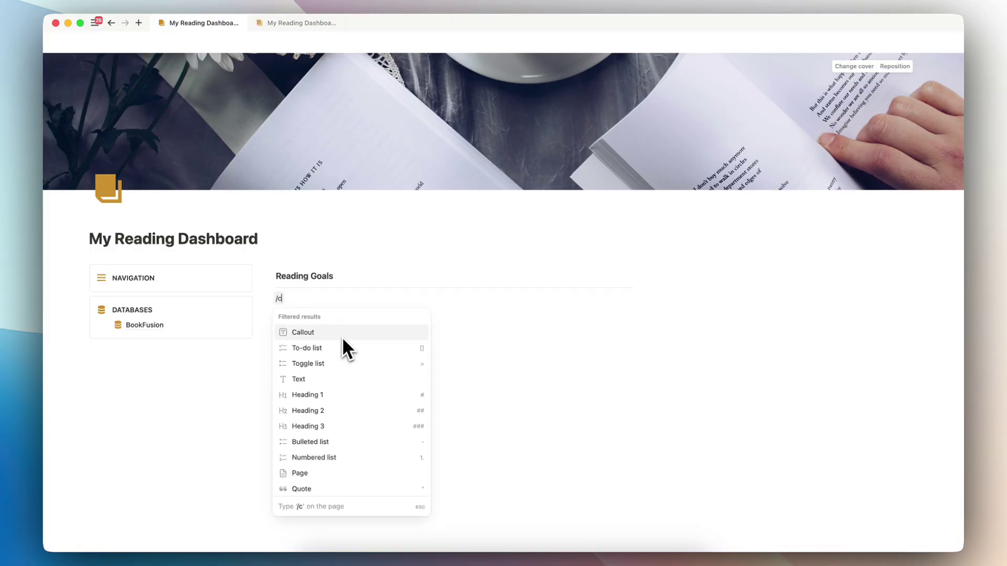
pyautogui.press('Return')
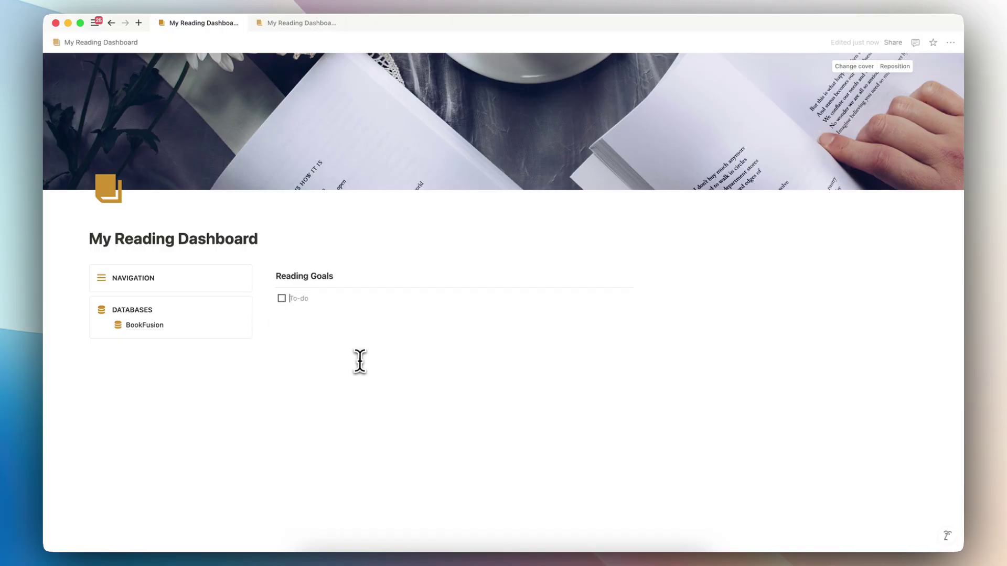
pyautogui.press('Escape')
pyautogui.press('super+d')
pyautogui.press('super+d')
pyautogui.press('super+d')
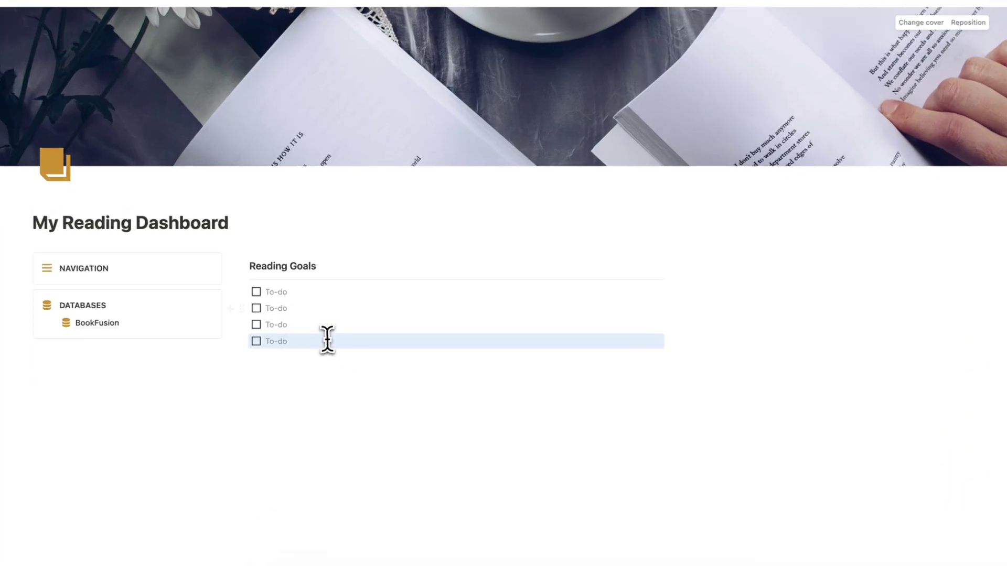
pyautogui.click(327, 298)
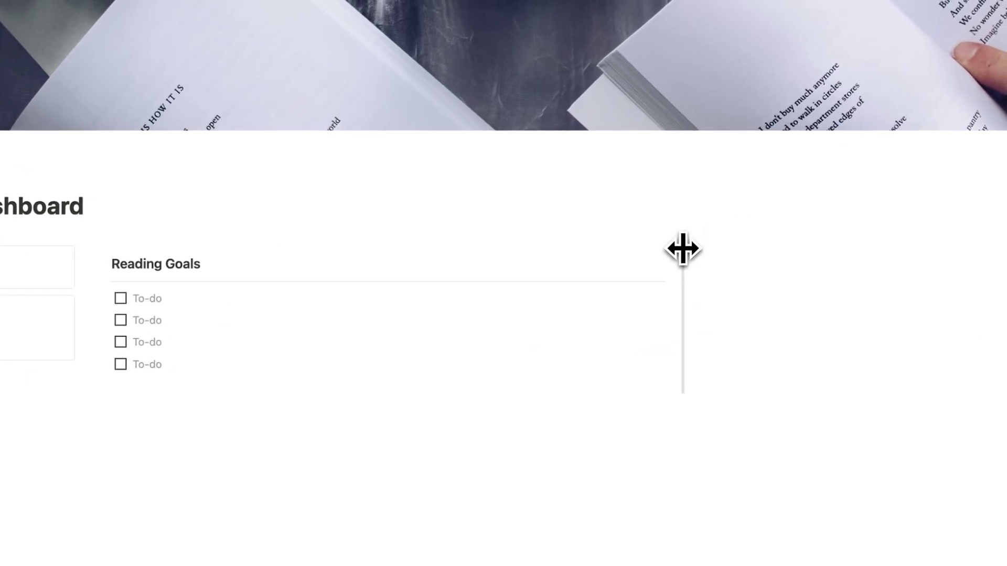
pyautogui.moveTo(682, 250); pyautogui.dragTo(726, 251)
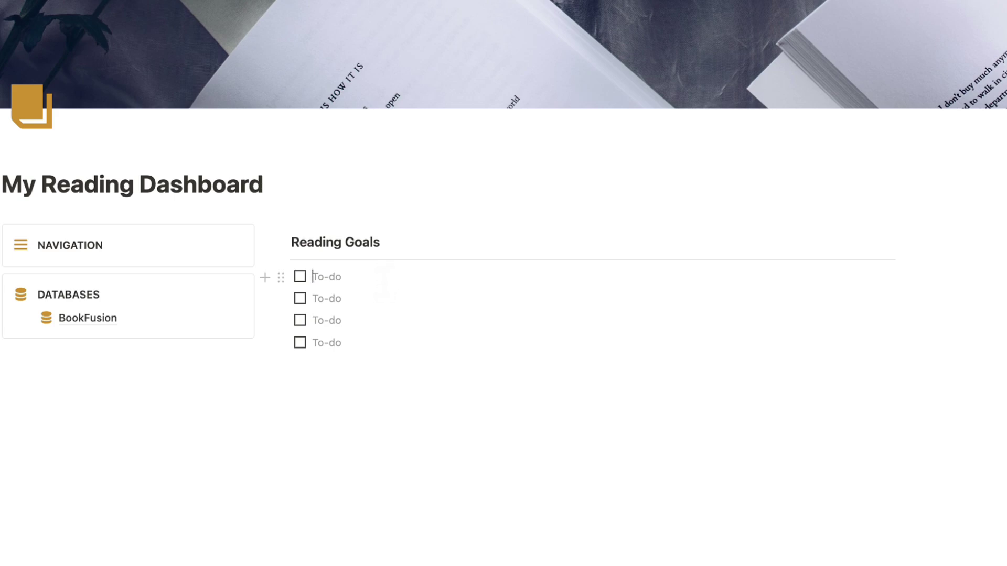
pyautogui.write('Read a book outside of my usual genre')
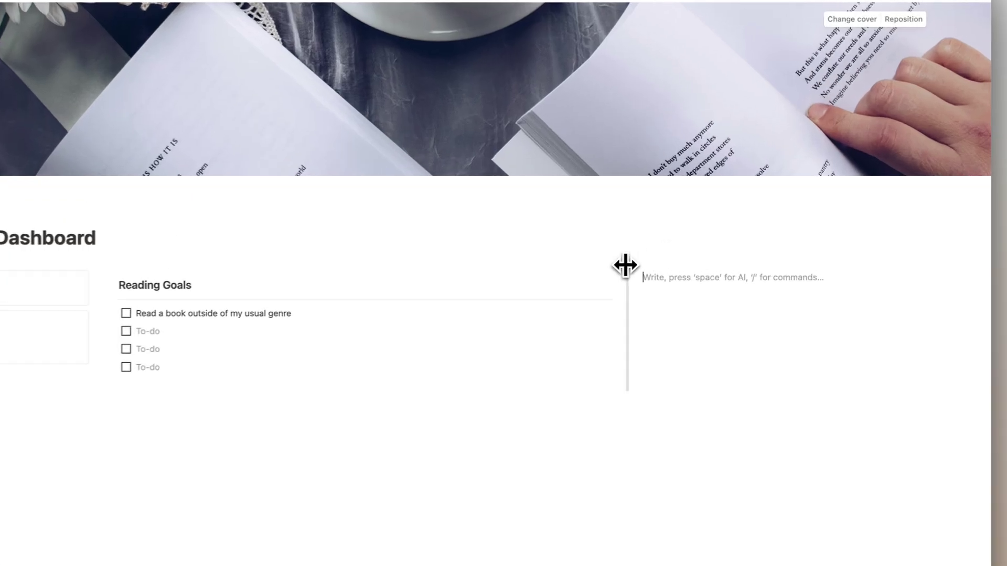
# Embed the gold flip-clock widget from its pasted link in the empty right column
pyautogui.click(705, 267)
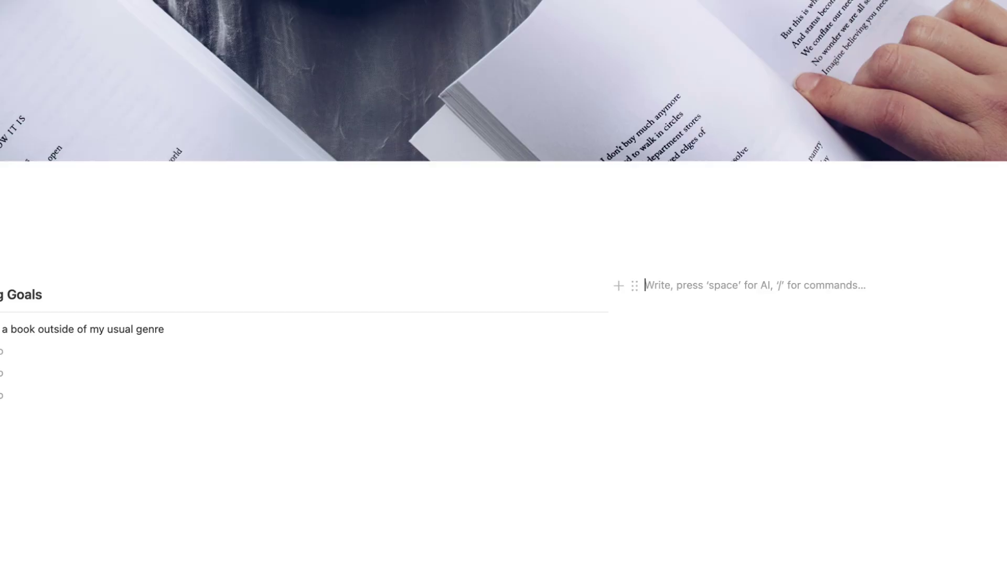
pyautogui.write('https://widgetbox.app/embed/clock/digital/cab88068-bdd2-4706-aeb9-9469cdd59d7e')
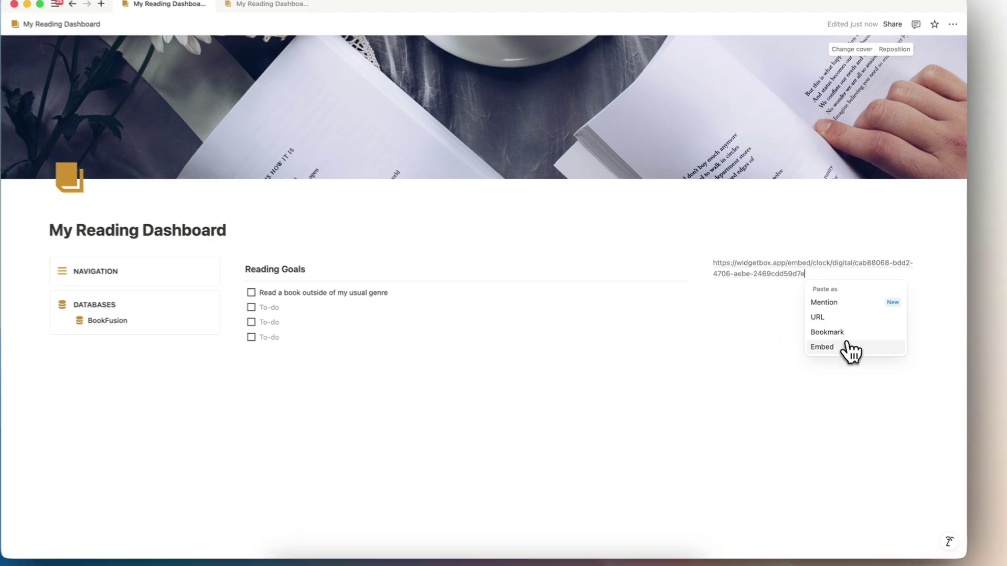
pyautogui.click(849, 350)
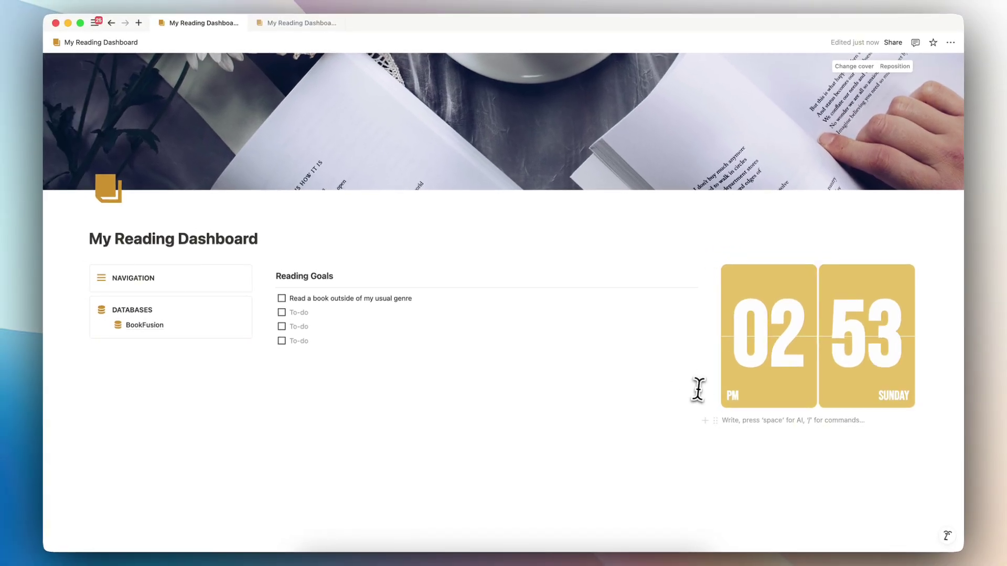
# Paste the C.S. Lewis quote image below the clock widget
pyautogui.press('super+v')
pyautogui.scroll(-3, 683, 458)
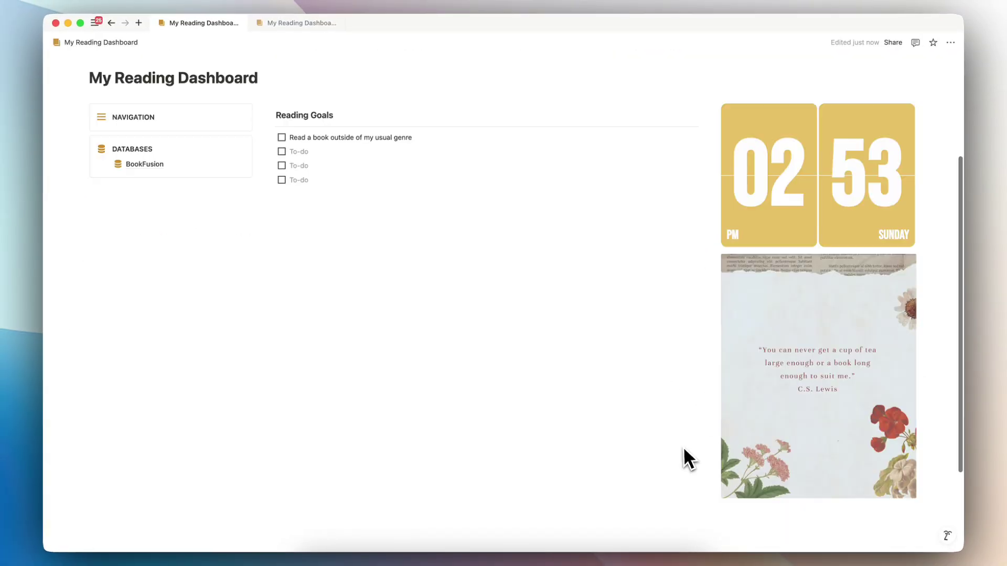
pyautogui.scroll(2, 687, 443)
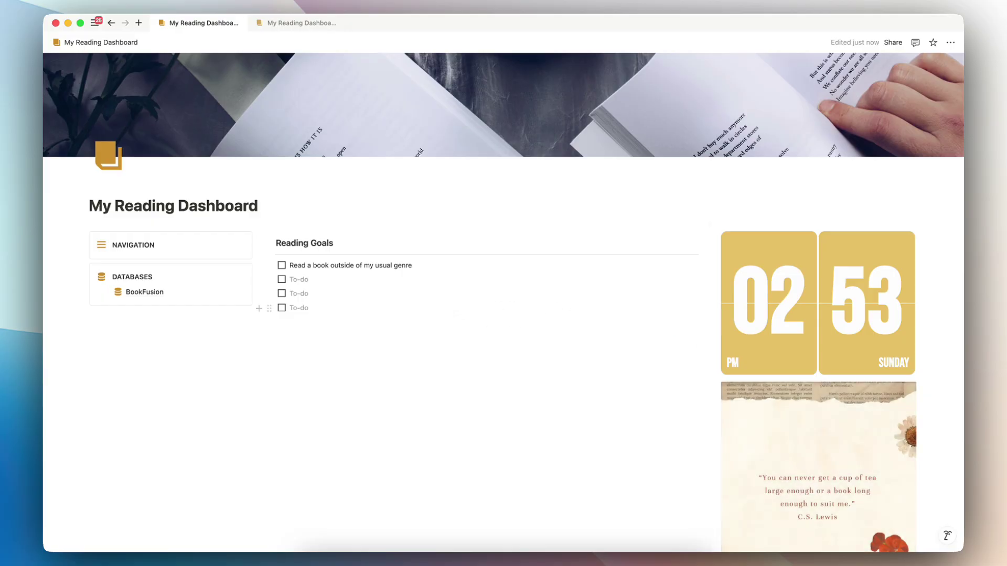
pyautogui.click(142, 227)
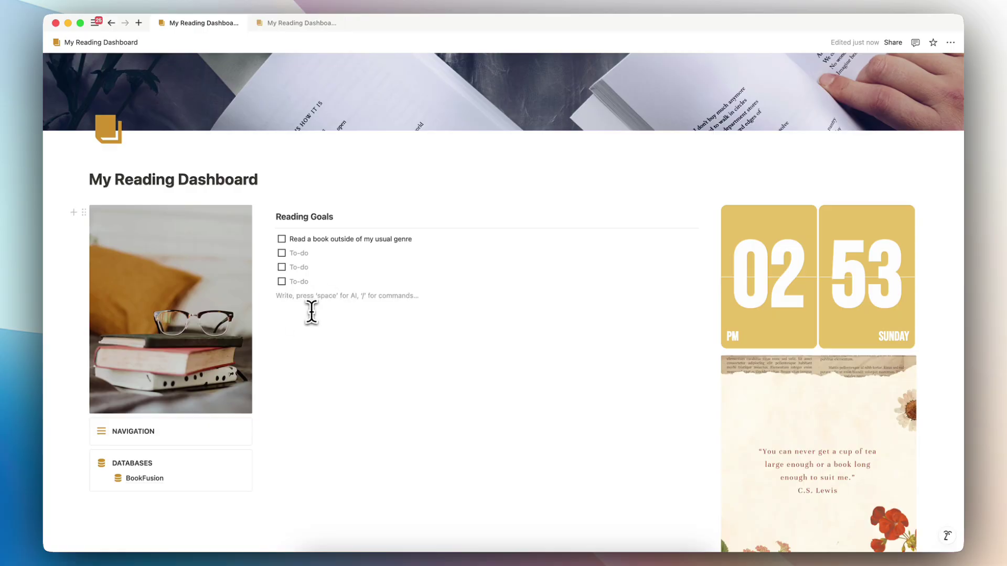
# Add a Heading 3 'My Books' with a divider under the to-do list
pyautogui.press('Return')
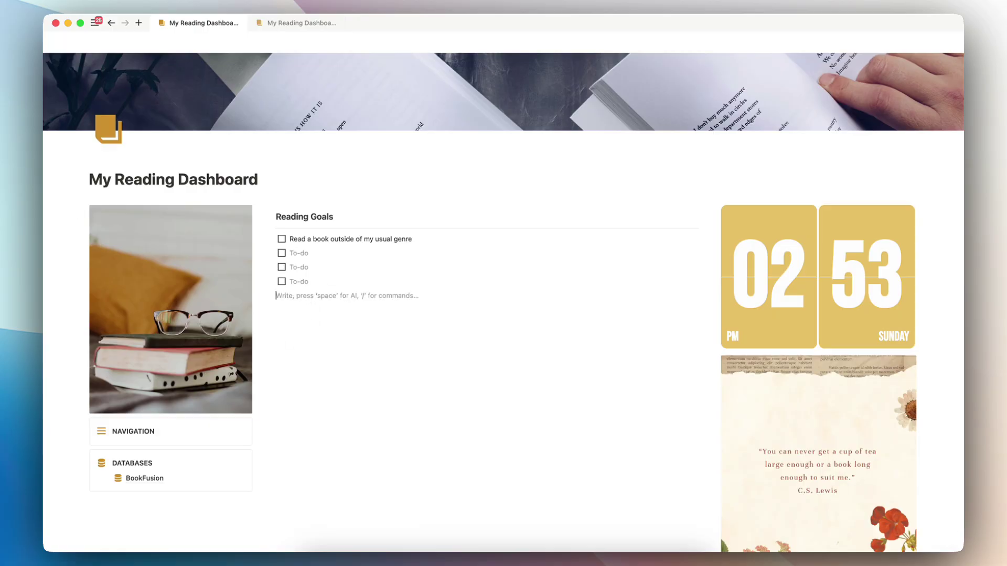
pyautogui.write('/heading')
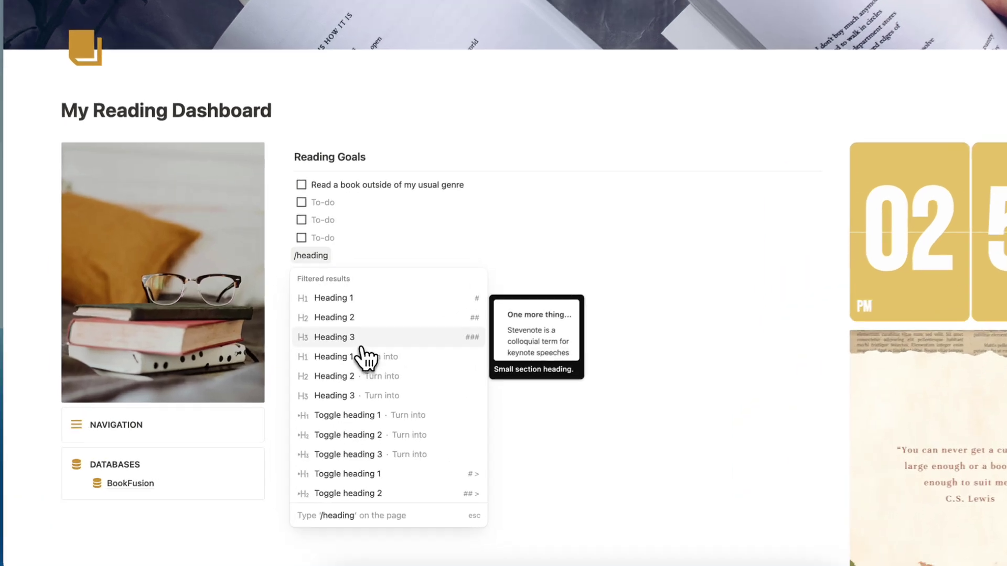
pyautogui.click(333, 365)
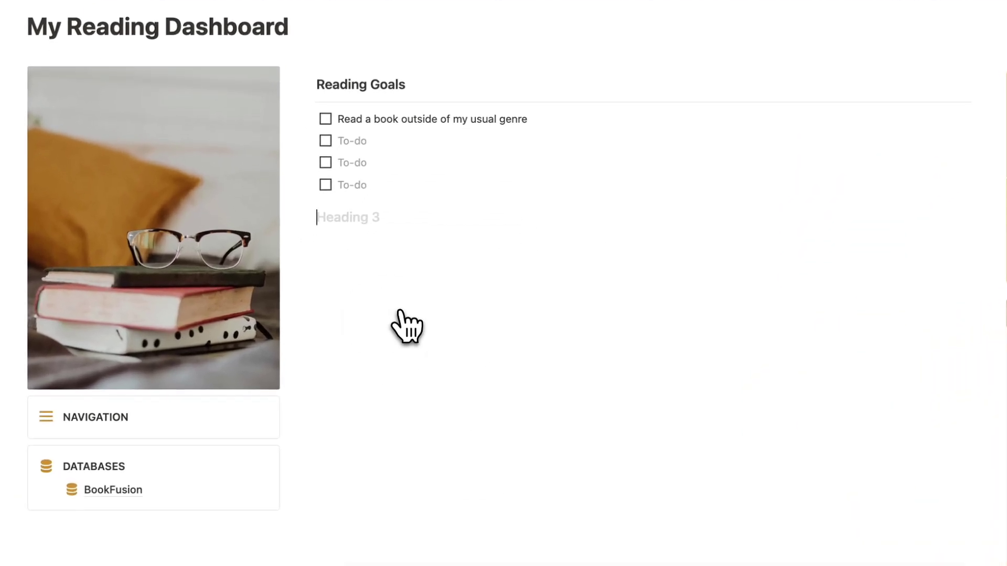
pyautogui.write('My Books')
pyautogui.press('Return')
pyautogui.write('/divid')
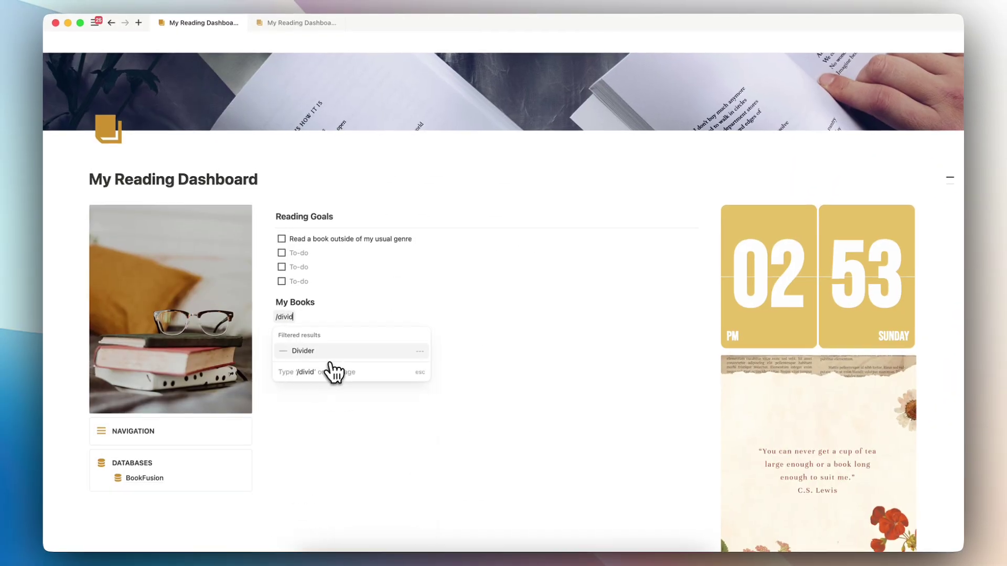
pyautogui.click(333, 370)
# Insert a linked view of the Books database as the Bookshelf gallery with its title hidden
pyautogui.write('/')
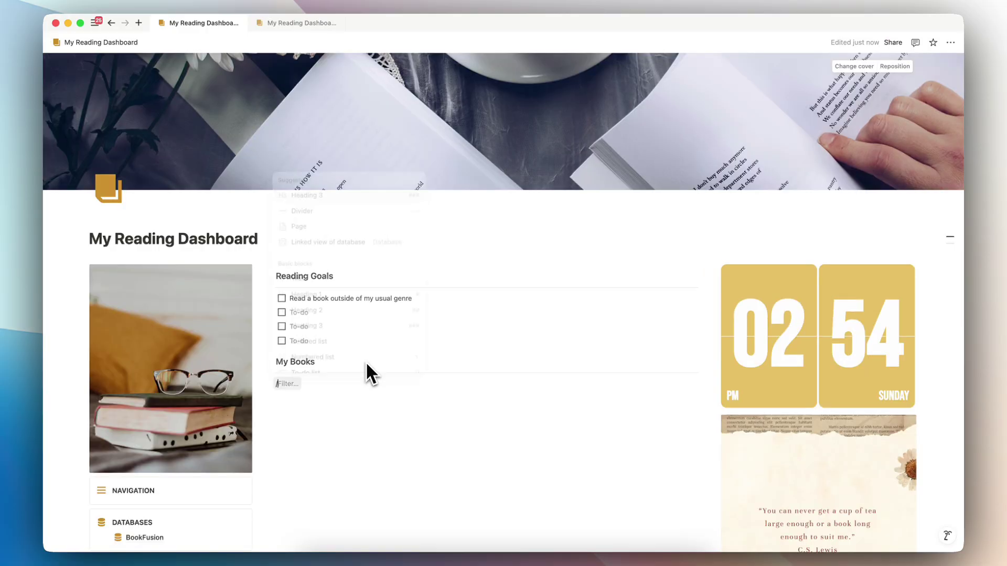
pyautogui.write('linkd')
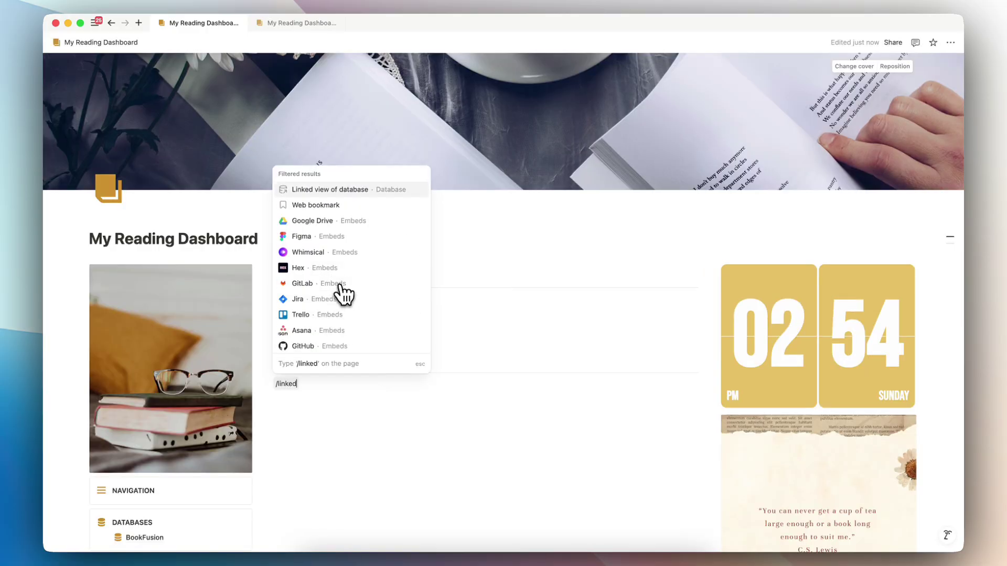
pyautogui.click(346, 191)
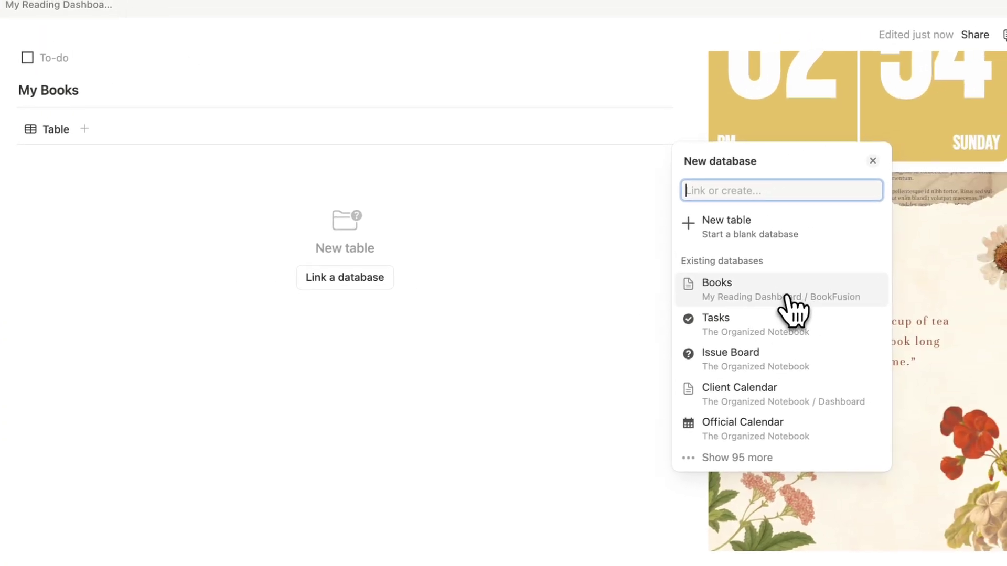
pyautogui.click(787, 296)
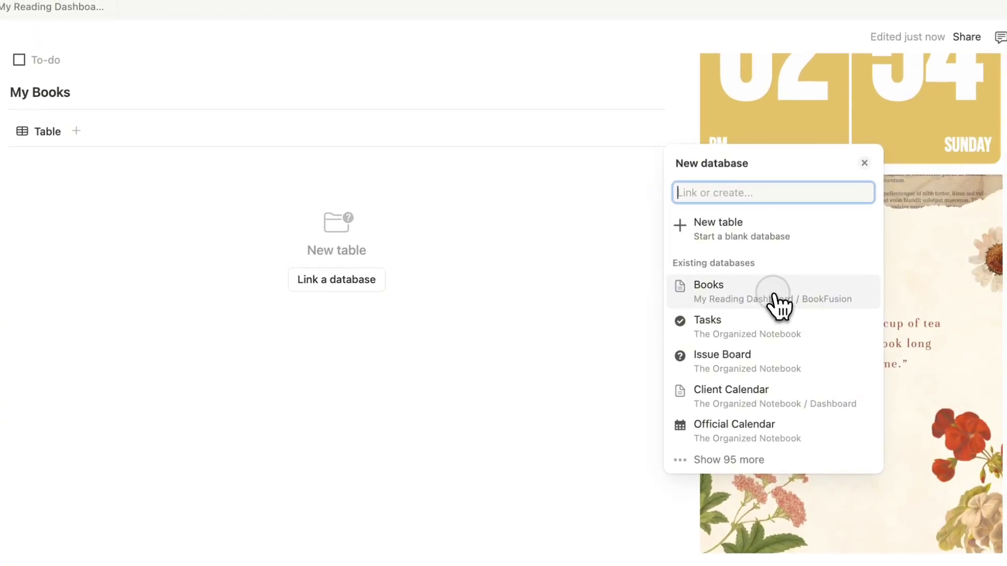
pyautogui.click(726, 262)
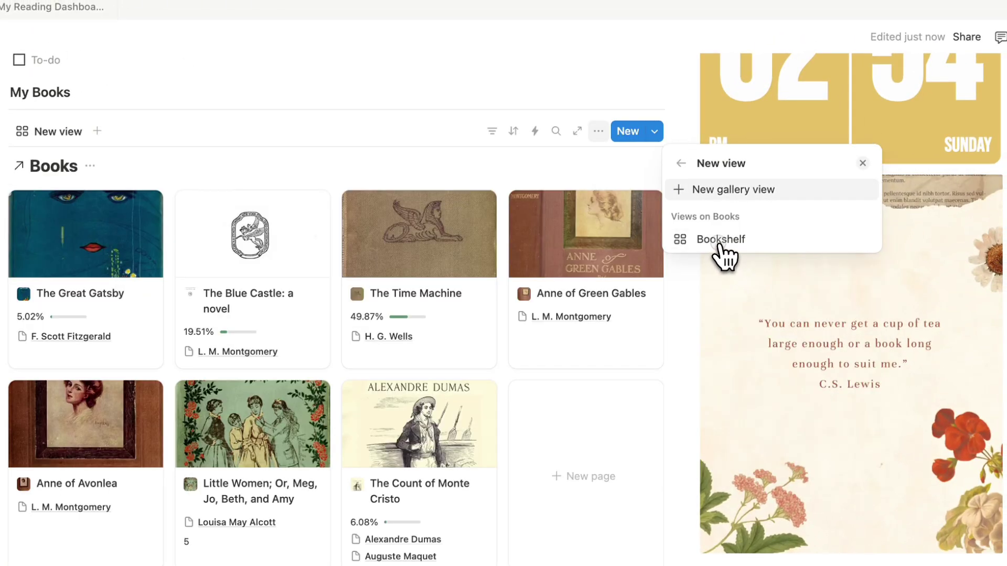
pyautogui.click(602, 202)
pyautogui.scroll(2, 456, 274)
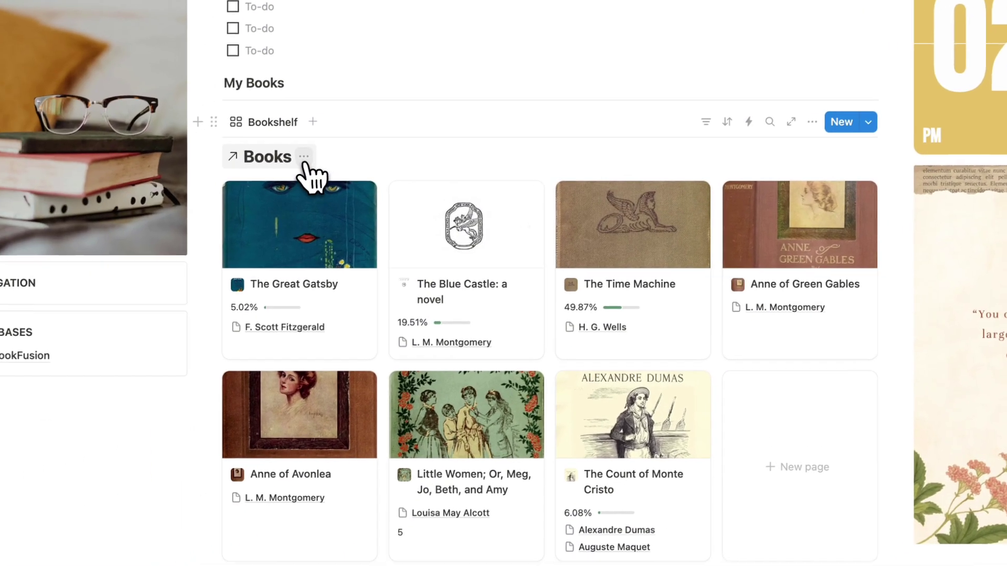
pyautogui.click(128, 215)
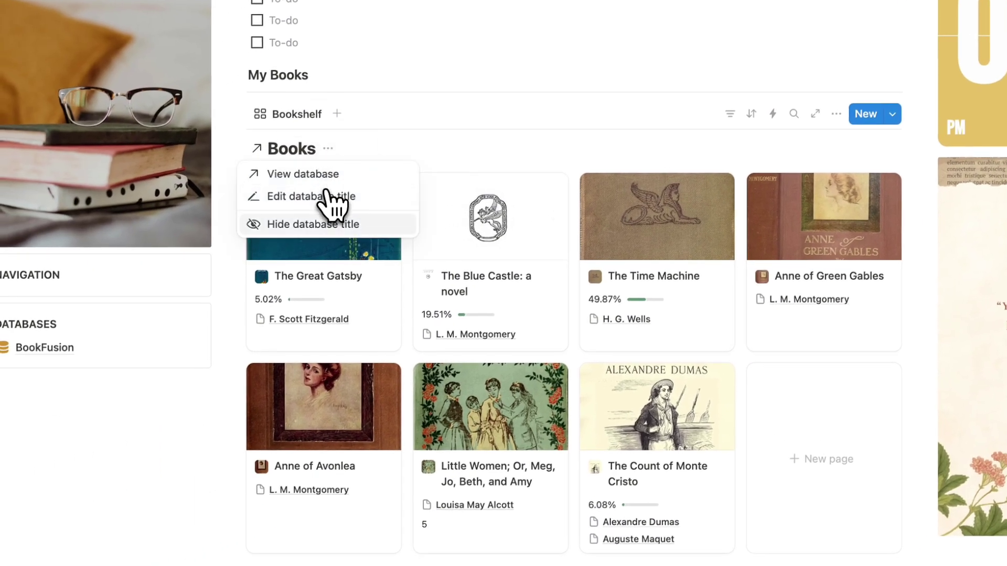
pyautogui.click(331, 224)
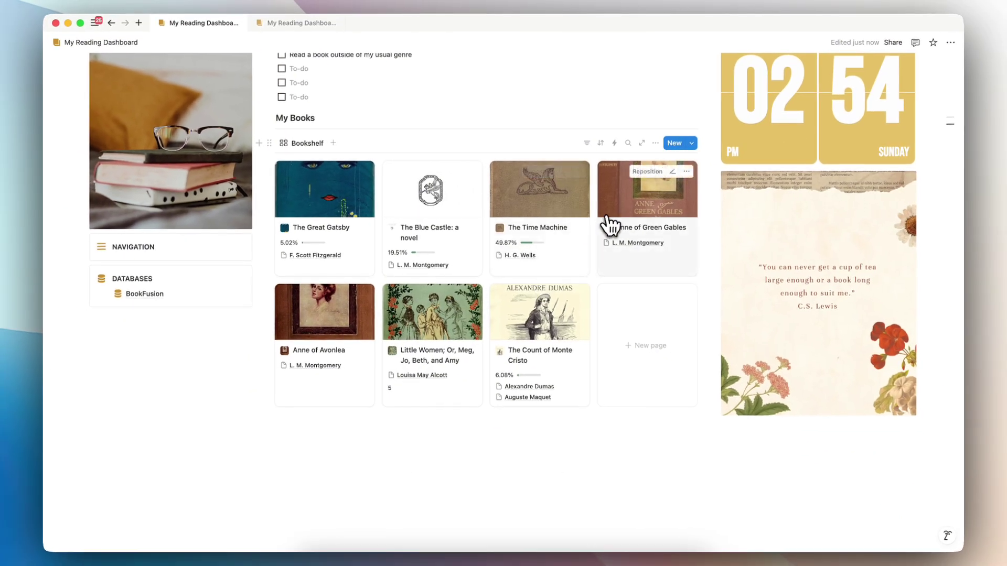
# Turn on Fit image in the gallery layout so book covers show uncropped
pyautogui.click(655, 144)
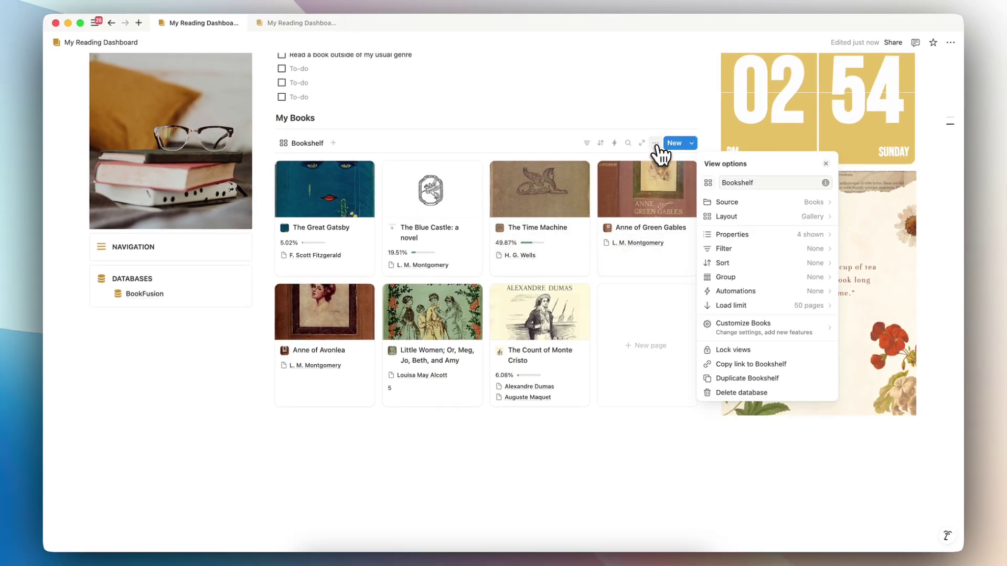
pyautogui.click(747, 226)
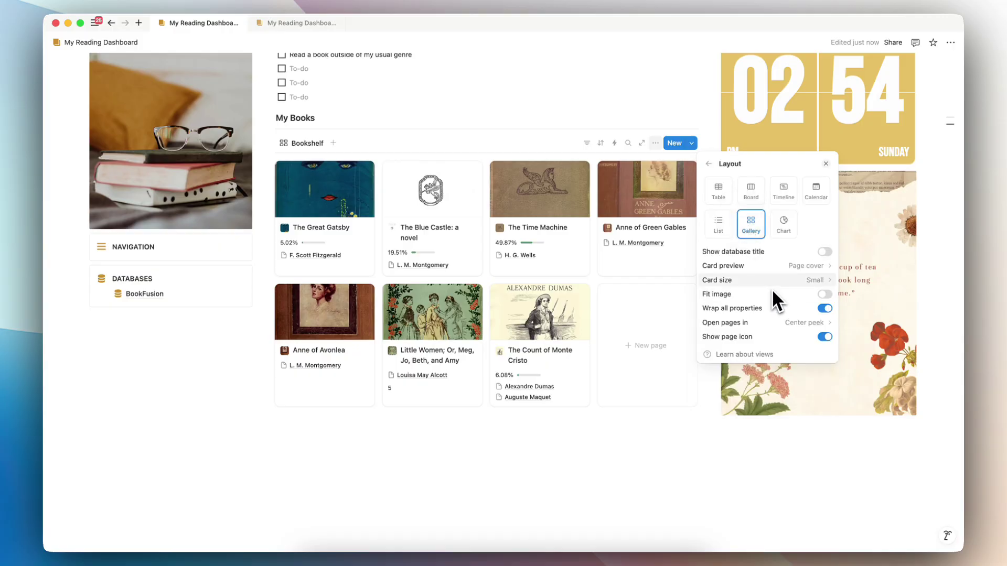
pyautogui.click(825, 294)
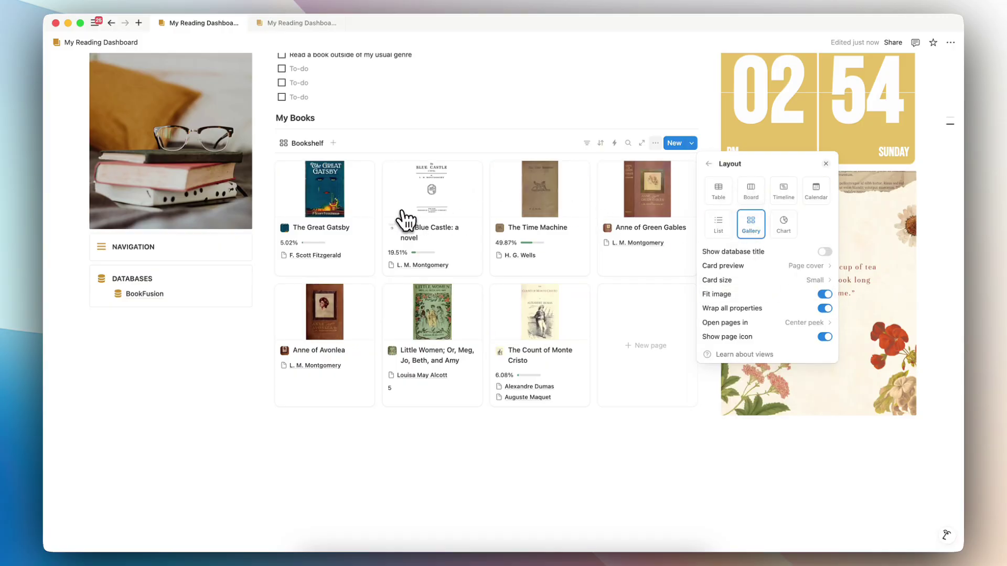
pyautogui.click(414, 146)
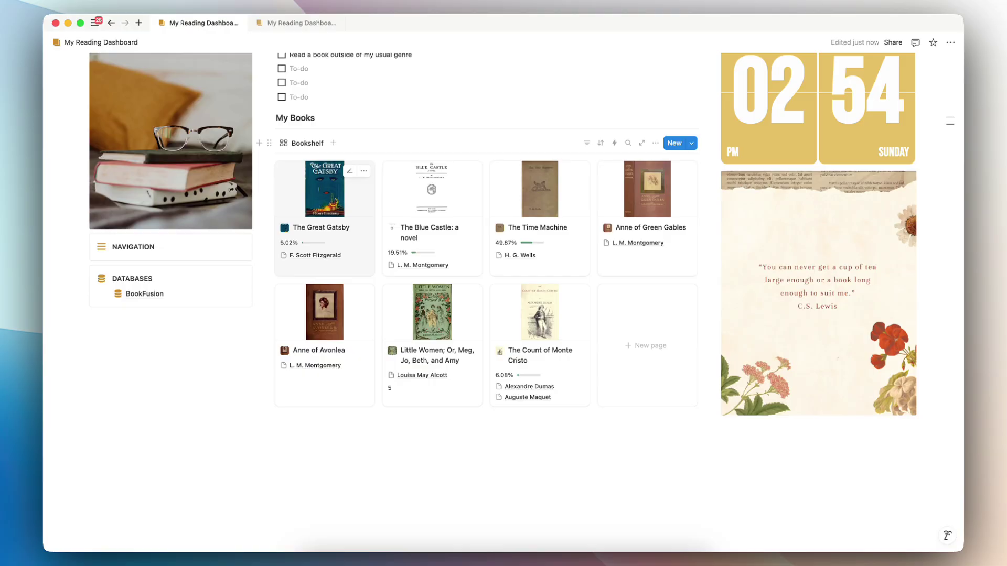
# Rename the Bookshelf view to 'Currently Reading'
pyautogui.scroll(3, 343, 215)
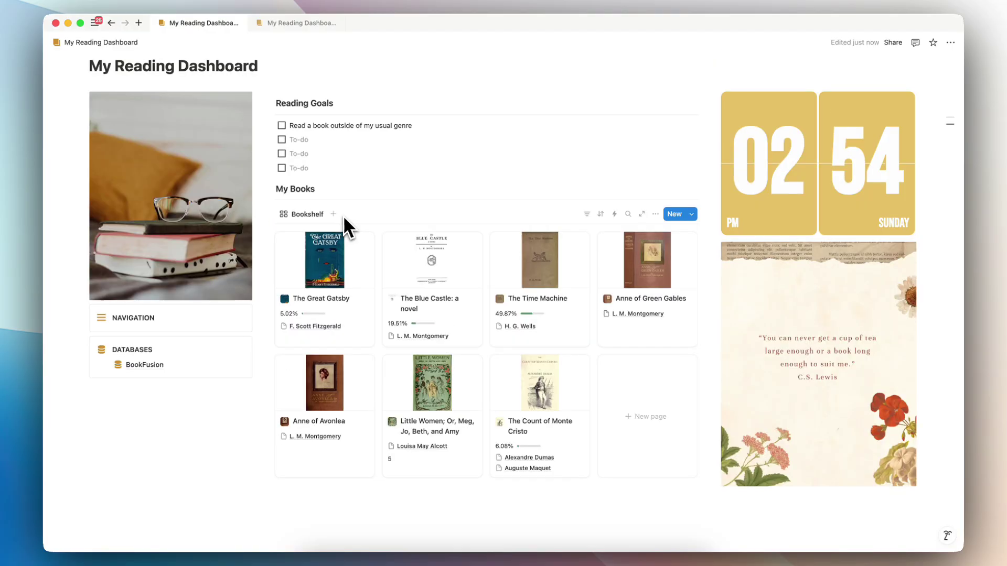
pyautogui.click(309, 225)
pyautogui.click(318, 243)
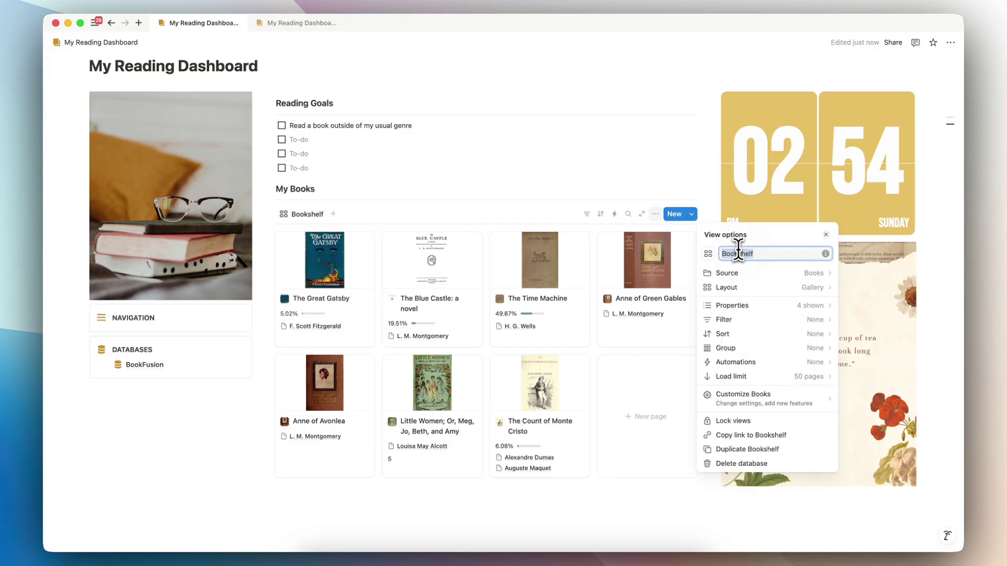
pyautogui.write('Currently Reading')
pyautogui.press('Escape')
pyautogui.click(587, 214)
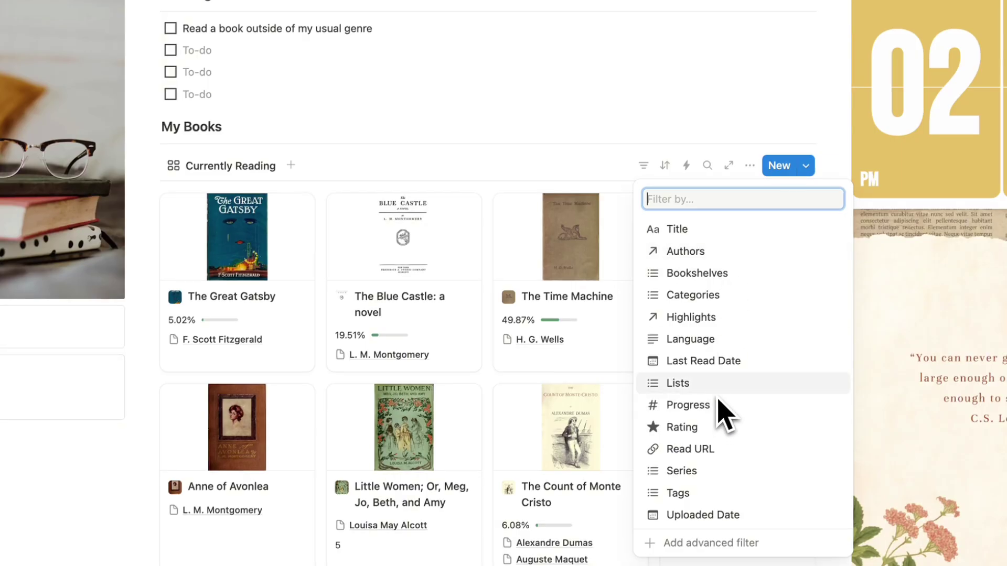
# Filter the Currently Reading view to show only books whose Lists value is Currently Reading
pyautogui.click(697, 385)
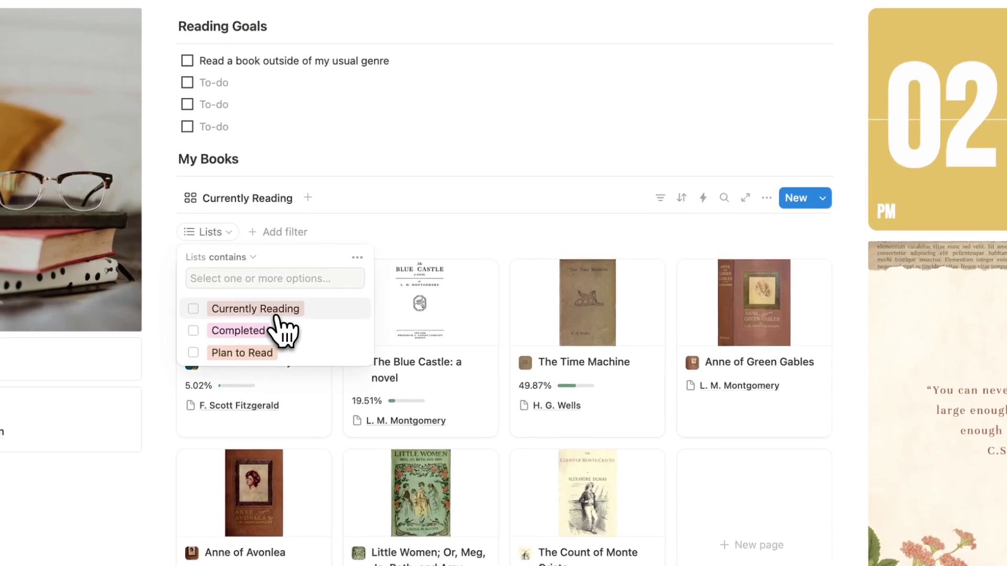
pyautogui.click(264, 304)
pyautogui.click(507, 216)
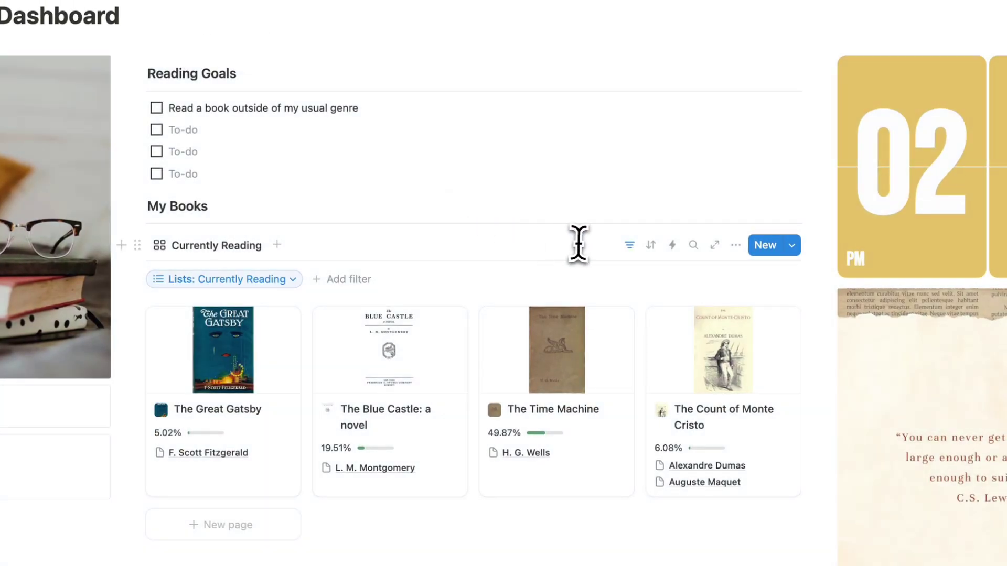
pyautogui.click(629, 246)
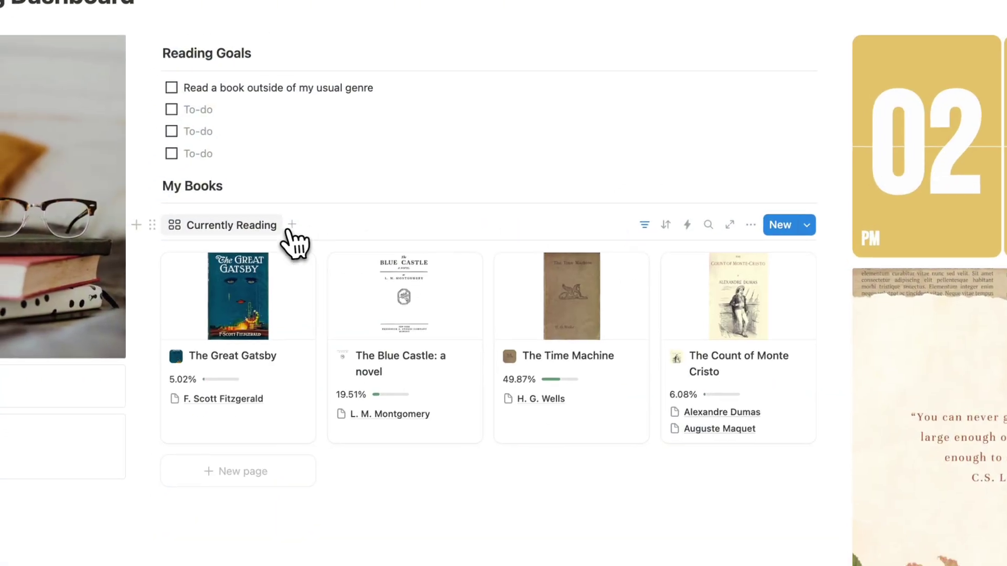
# Duplicate the view as 'Plan to Read', filtered to the Plan to Read list
pyautogui.click(252, 247)
pyautogui.click(237, 395)
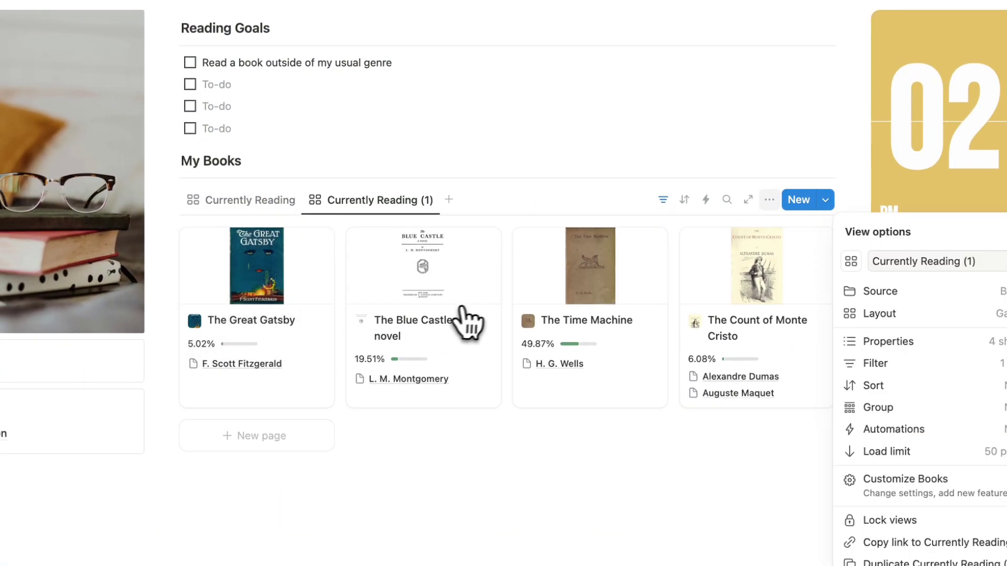
pyautogui.press('BackSpace')
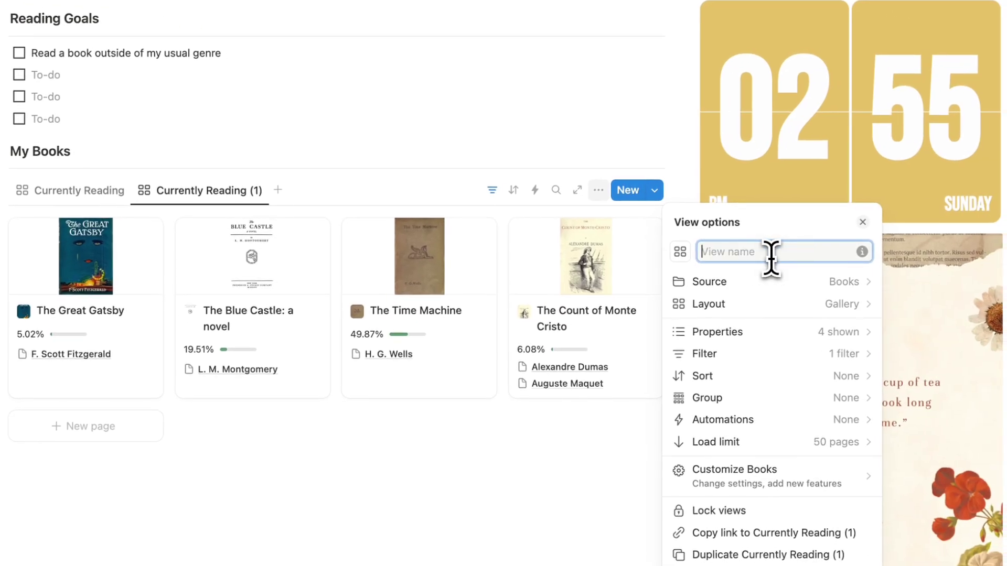
pyautogui.write('Plan to Read')
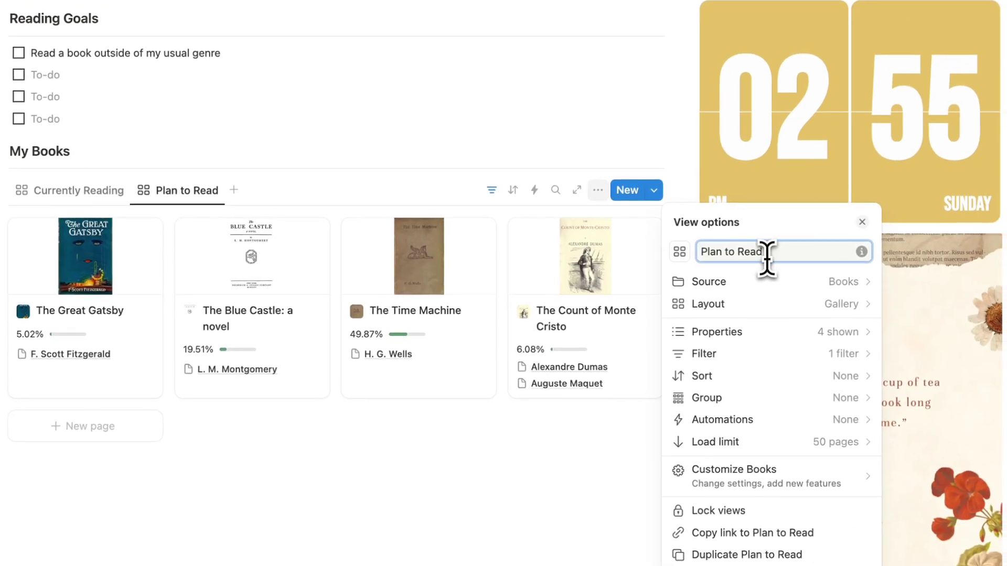
pyautogui.click(577, 262)
pyautogui.click(493, 197)
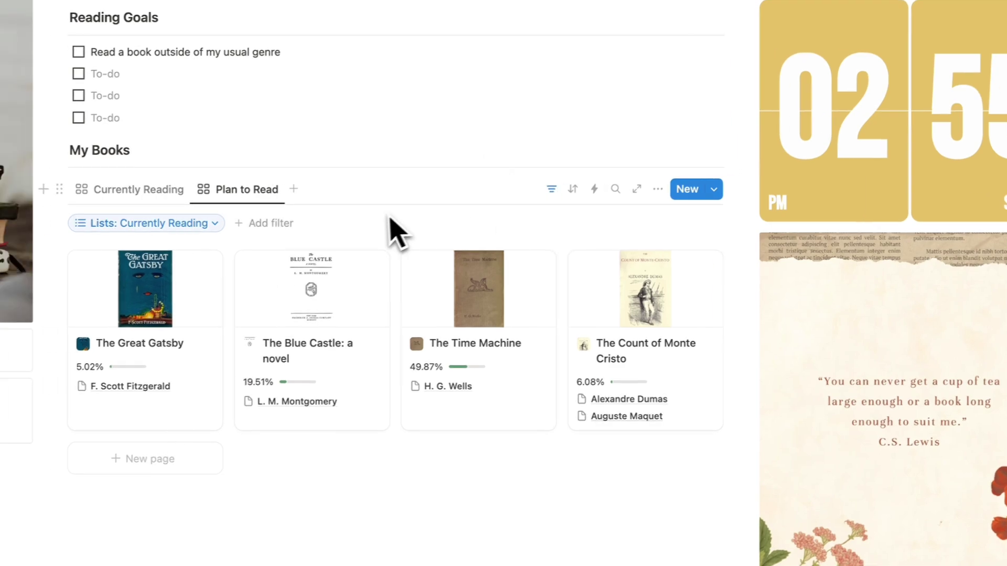
pyautogui.click(121, 226)
pyautogui.click(65, 363)
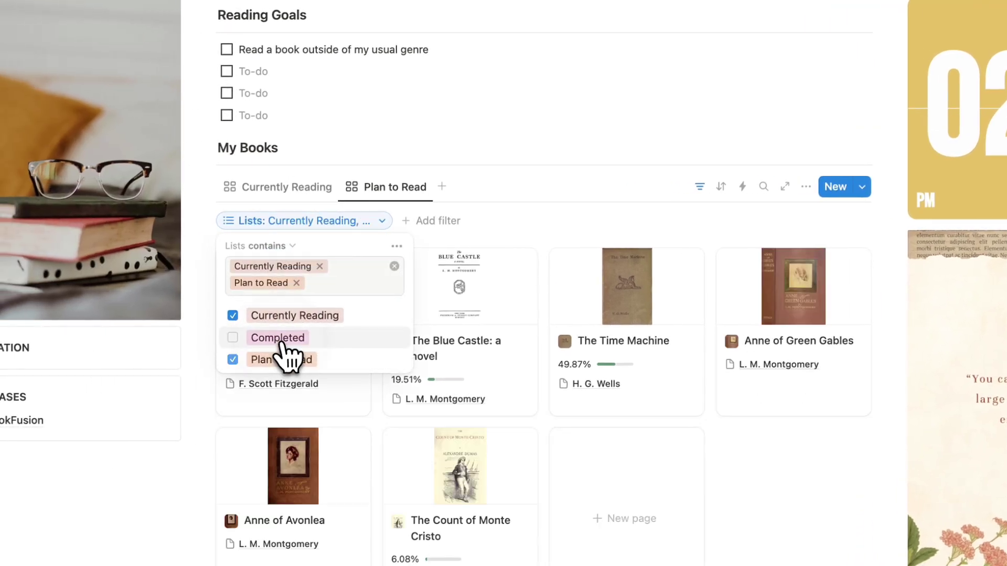
pyautogui.click(233, 315)
pyautogui.click(536, 218)
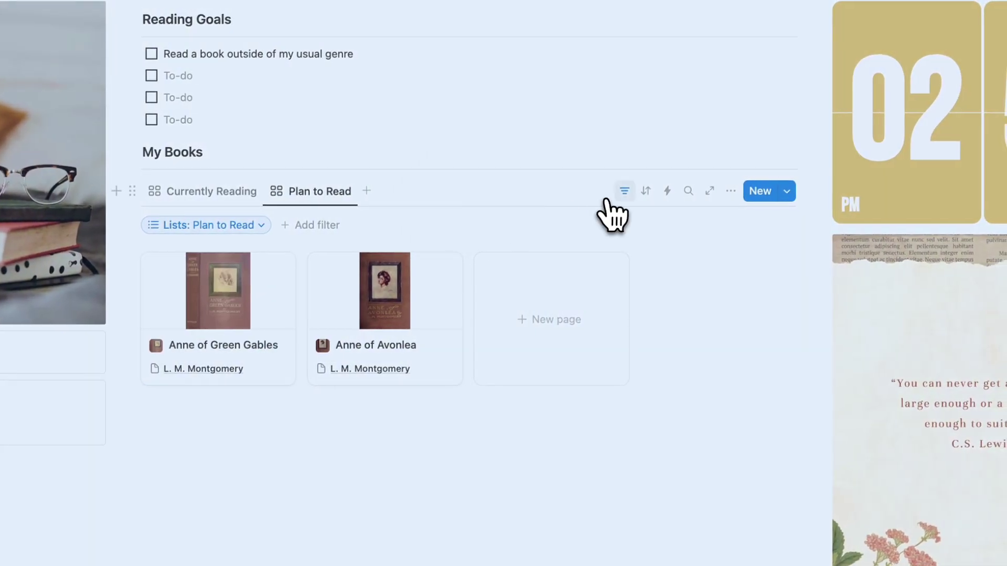
pyautogui.click(623, 193)
# Duplicate it again as 'Completed', filtered to the Completed list
pyautogui.click(307, 195)
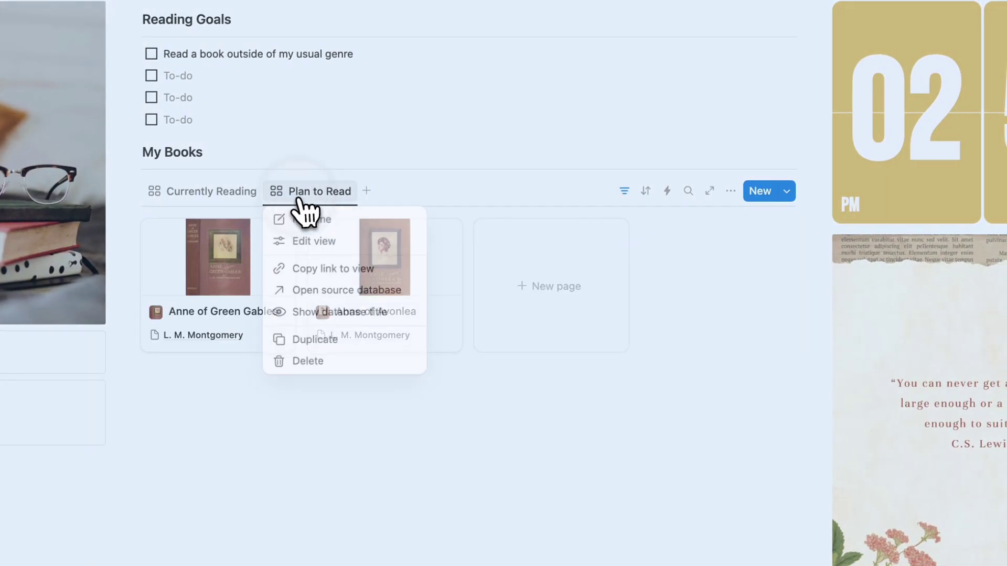
pyautogui.click(333, 342)
pyautogui.click(875, 253)
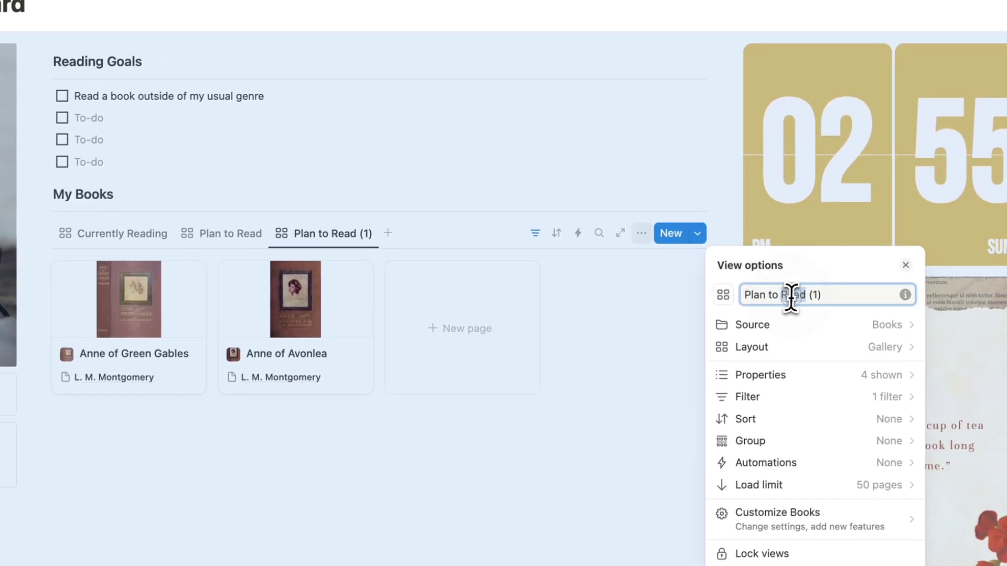
pyautogui.tripleClick(791, 296)
pyautogui.write('Compl')
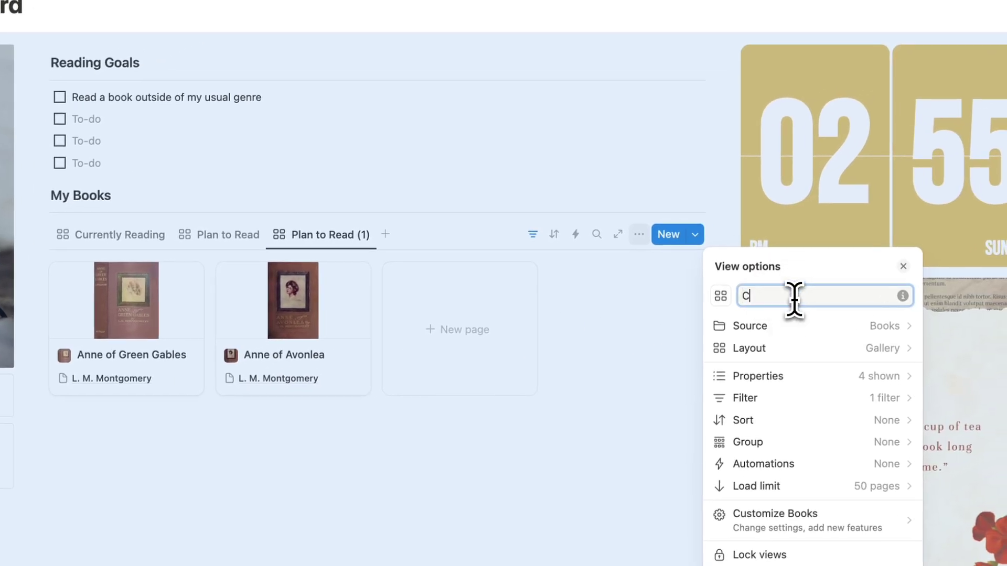
pyautogui.write('eted')
pyautogui.click(531, 234)
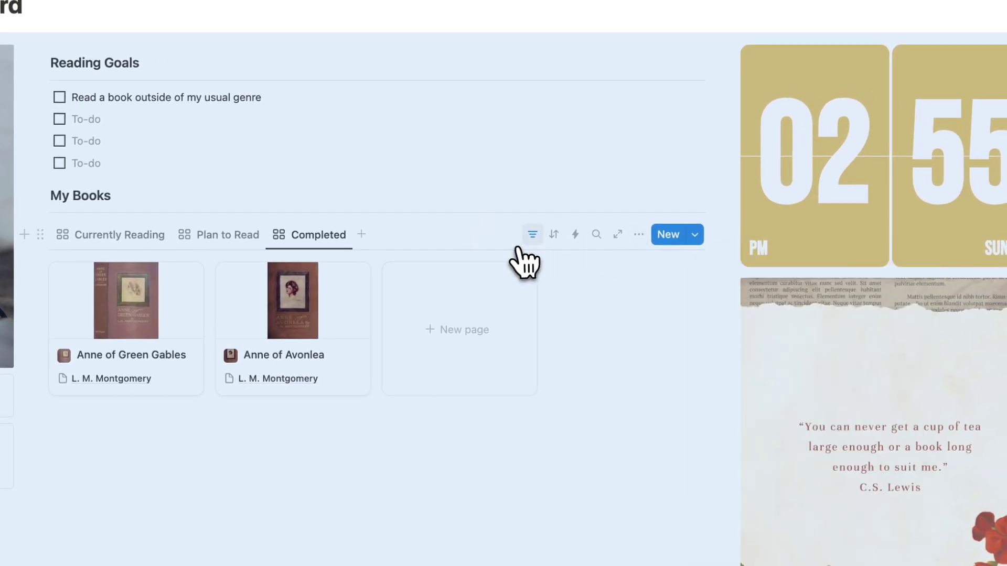
pyautogui.click(532, 234)
pyautogui.click(308, 230)
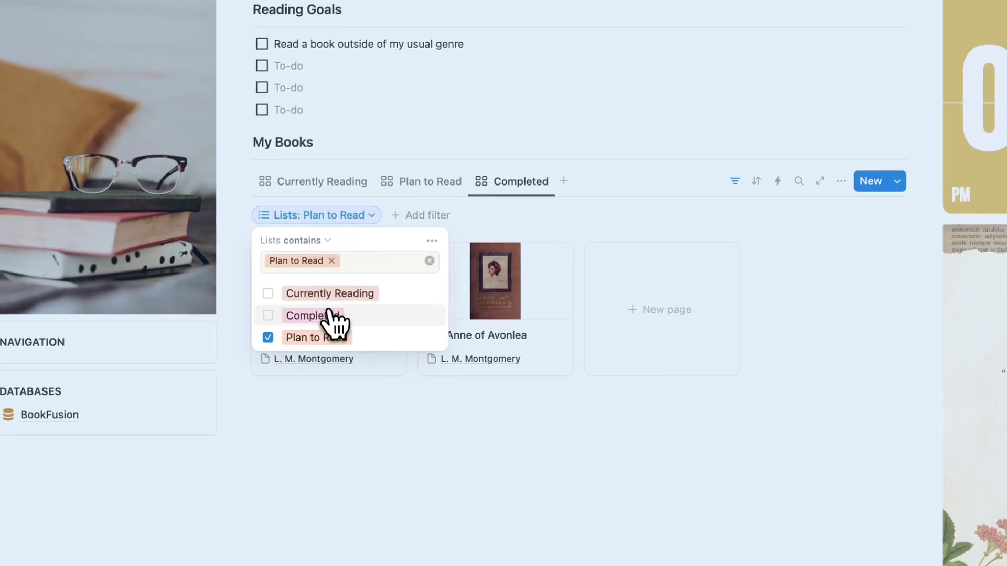
pyautogui.click(256, 332)
pyautogui.click(209, 354)
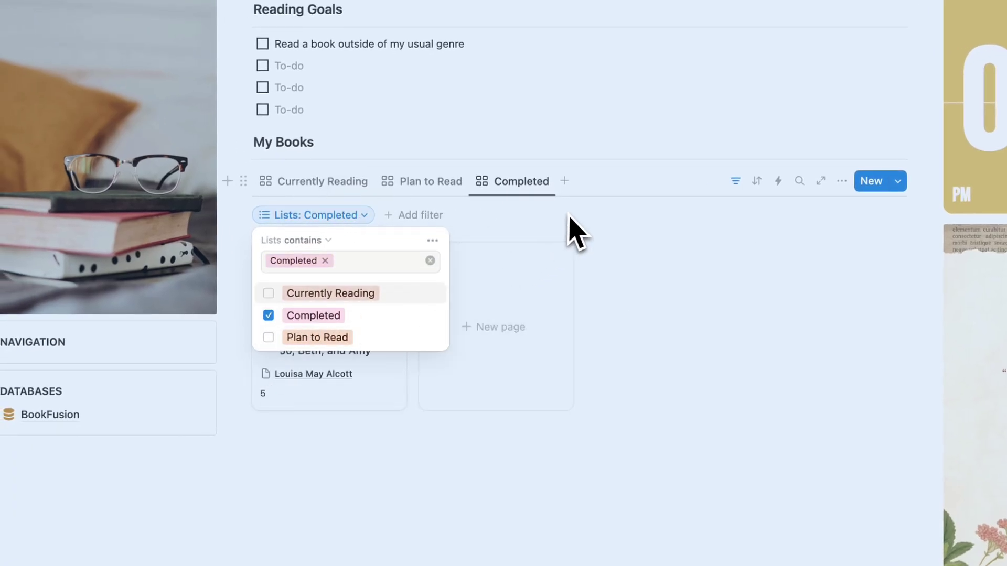
pyautogui.click(592, 202)
pyautogui.click(322, 182)
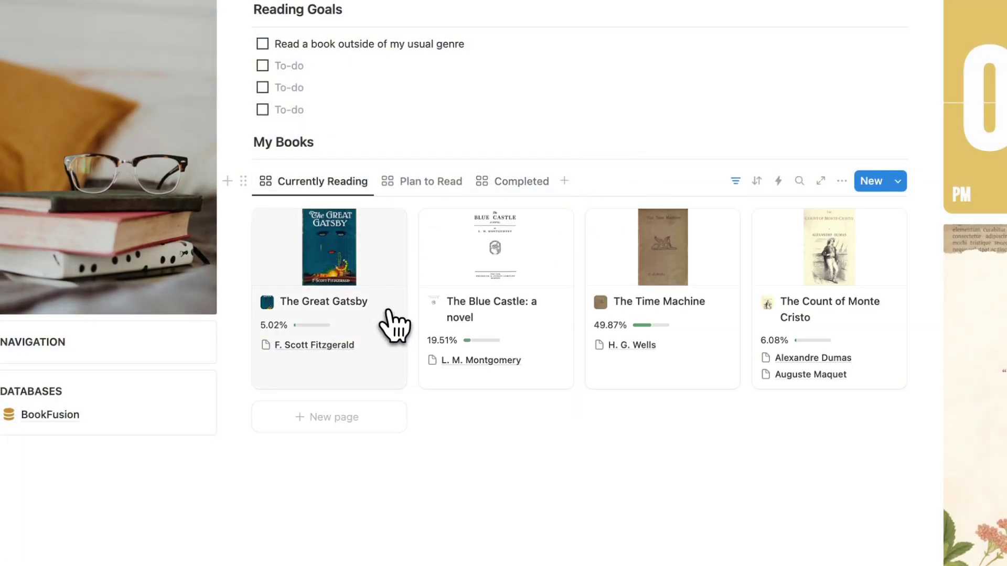
pyautogui.click(341, 277)
pyautogui.scroll(-10, 396, 315)
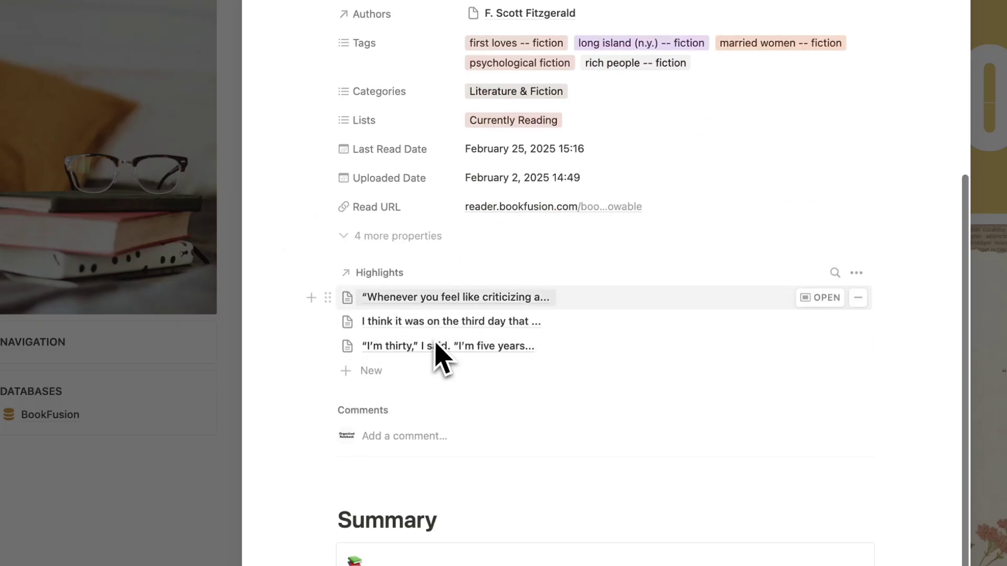
pyautogui.scroll(4, 454, 351)
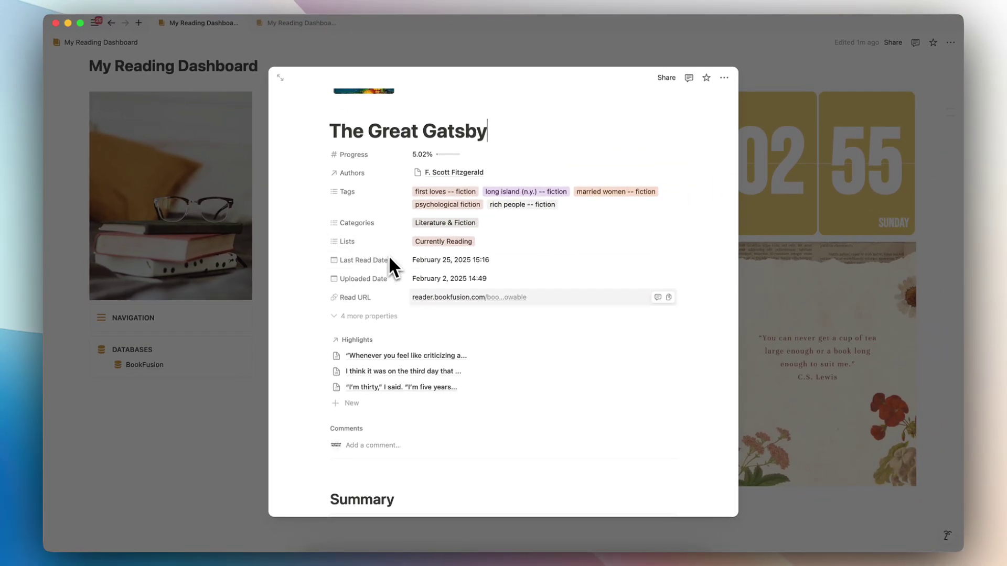
pyautogui.scroll(3, 484, 296)
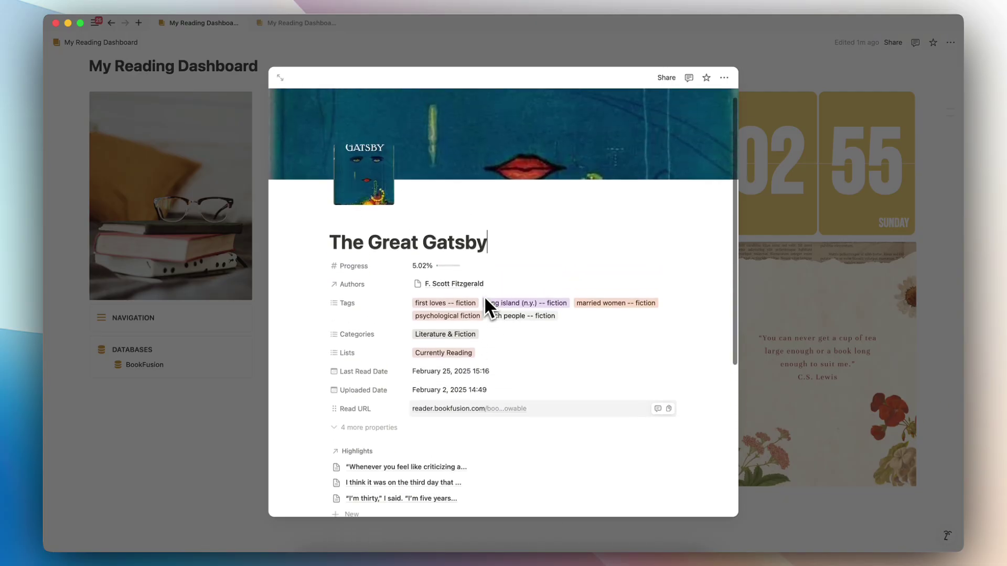
pyautogui.click(240, 411)
pyautogui.click(541, 294)
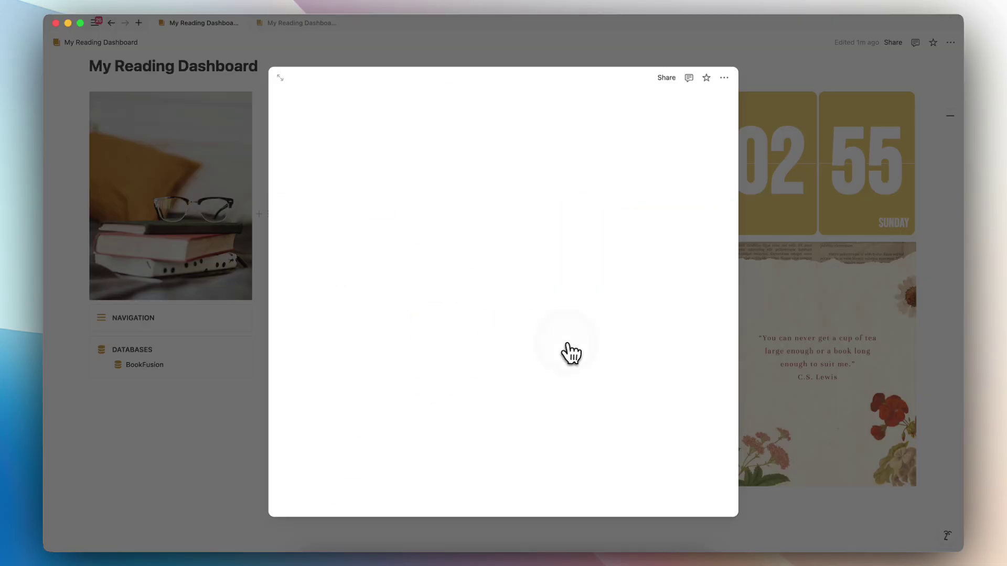
pyautogui.scroll(-5, 549, 384)
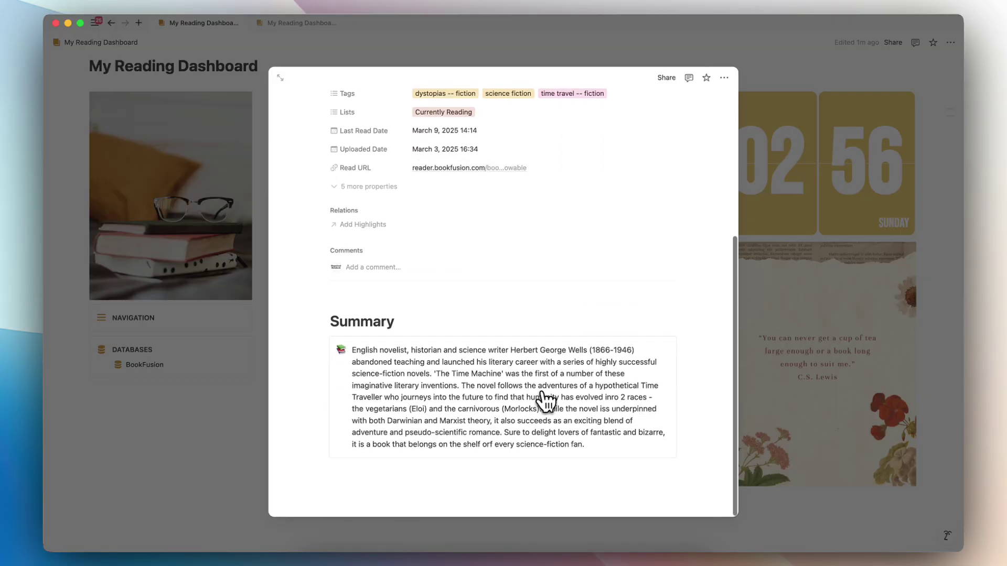
pyautogui.click(225, 423)
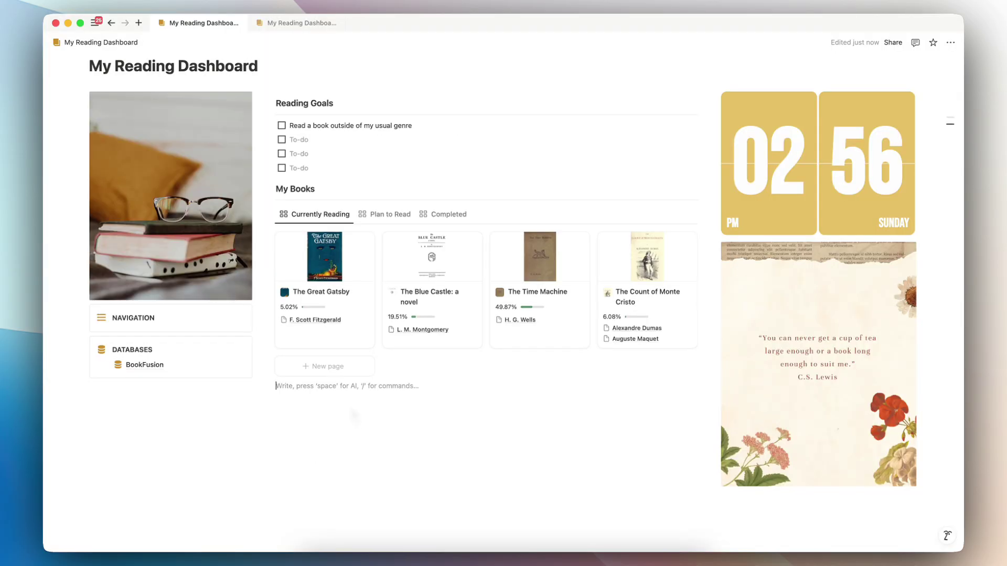
# Insert a linked table view of the Highlights database with its database title hidden
pyautogui.write('/')
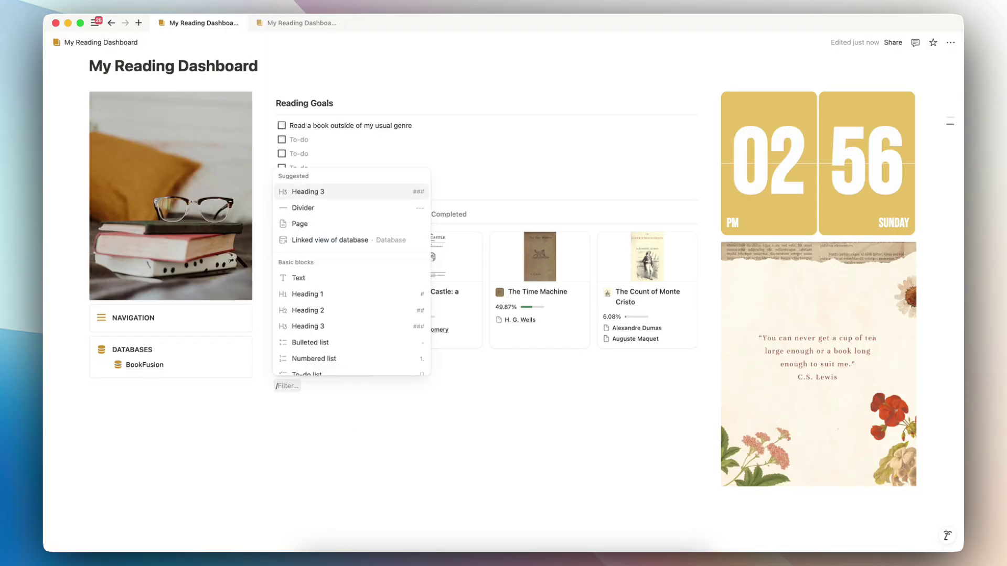
pyautogui.write('linked')
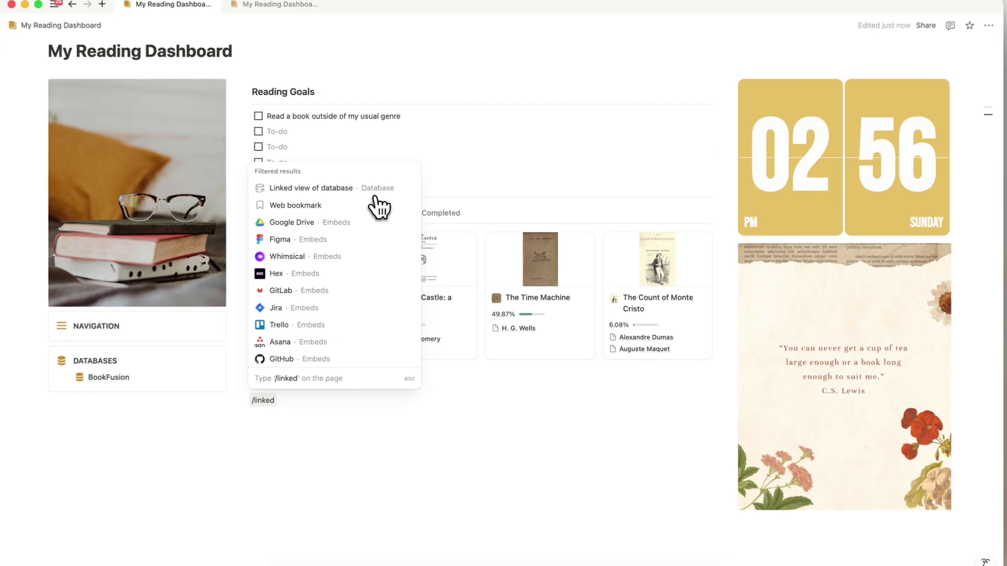
pyautogui.click(386, 195)
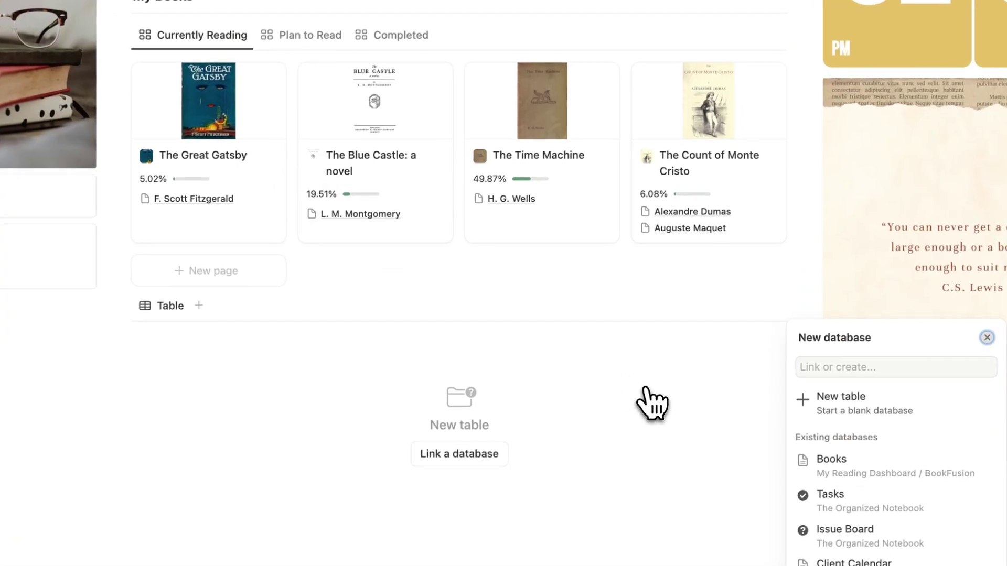
pyautogui.click(928, 368)
pyautogui.write('highlights')
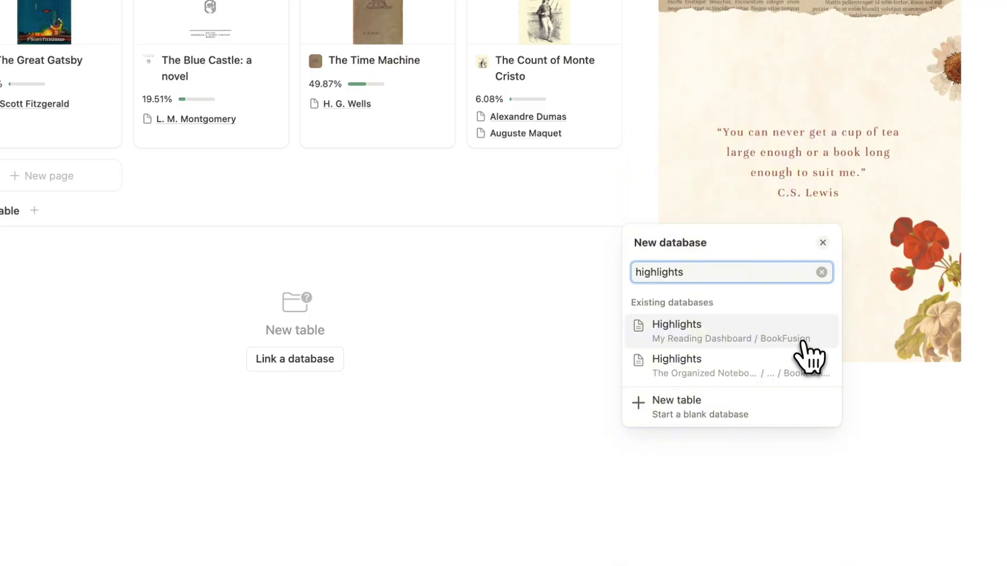
pyautogui.click(746, 338)
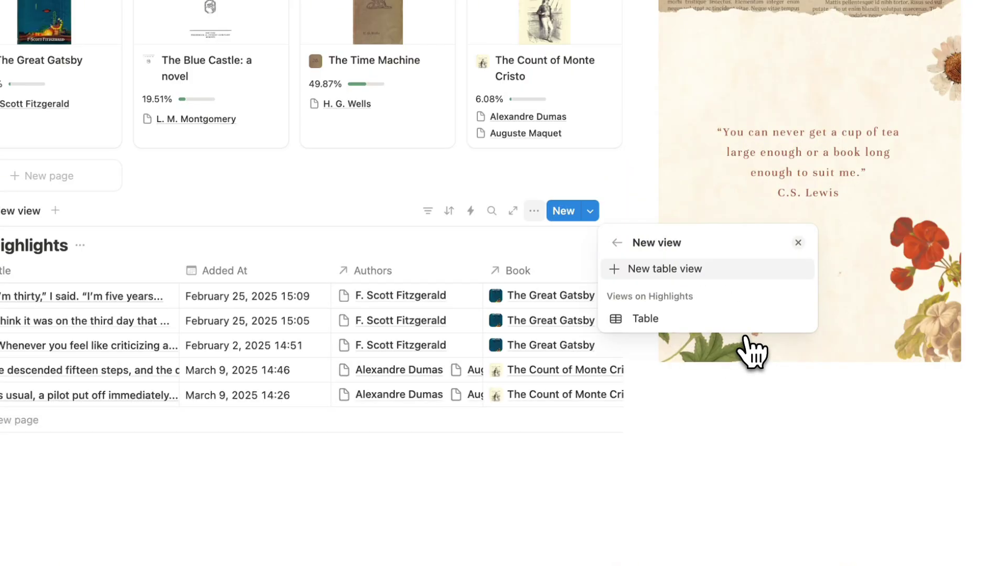
pyautogui.click(702, 321)
pyautogui.click(233, 252)
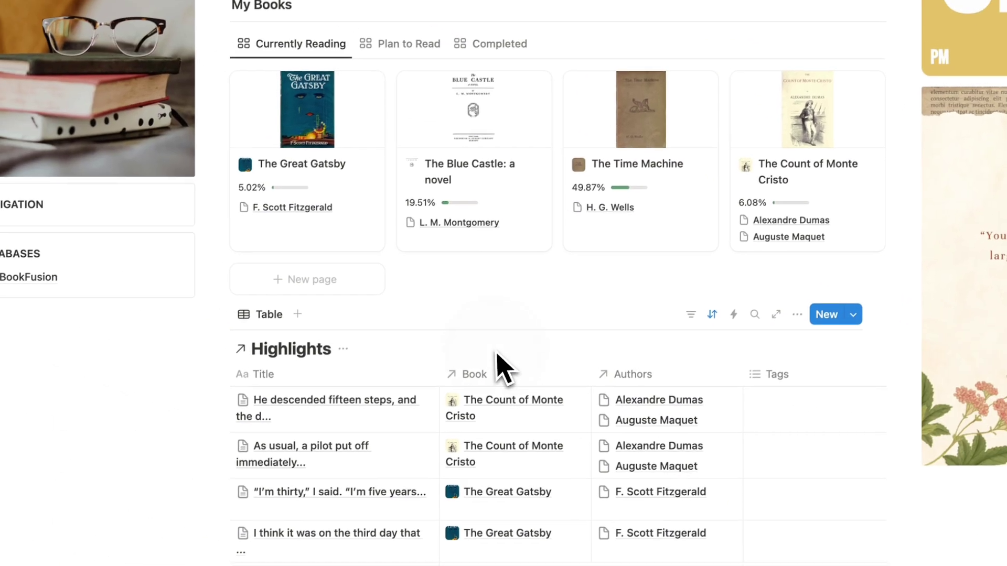
pyautogui.click(342, 348)
pyautogui.click(342, 421)
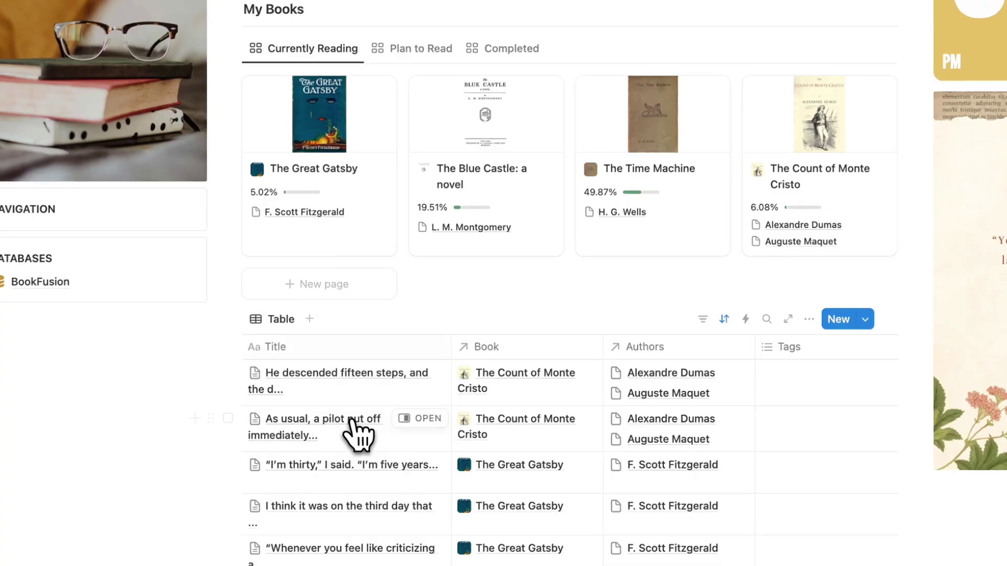
# Add a Heading 3 'My Highlights' and a divider above the highlights table
pyautogui.click(221, 52)
pyautogui.click(274, 316)
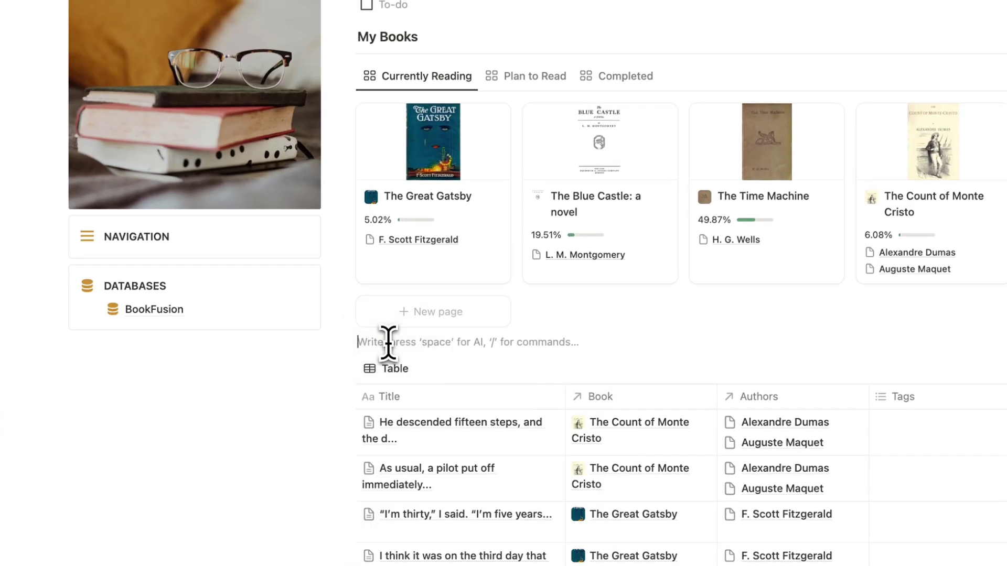
pyautogui.write('/heading')
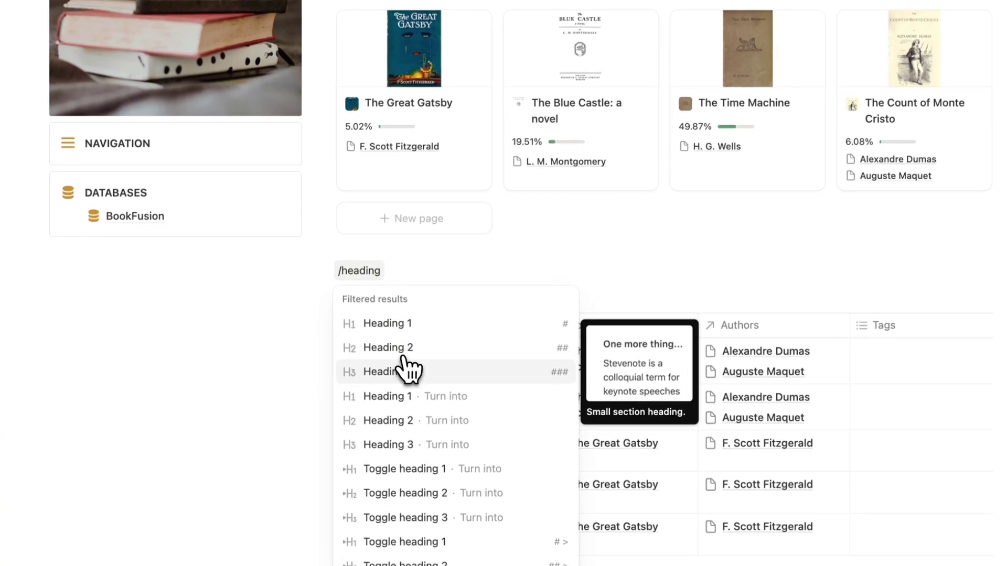
pyautogui.click(408, 370)
pyautogui.write('My Highlig')
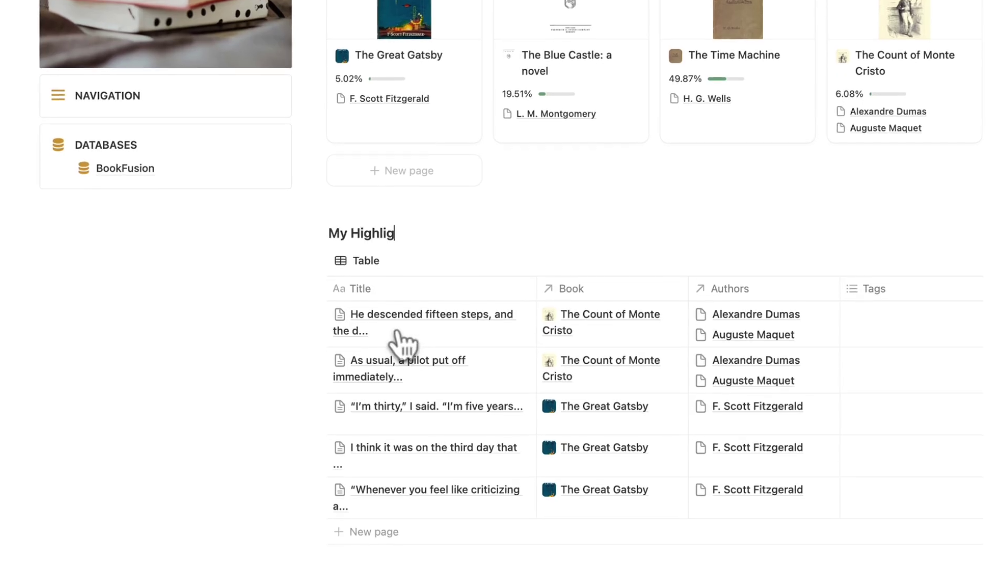
pyautogui.write('hts')
pyautogui.press('Return')
pyautogui.write('/div')
pyautogui.press('Return')
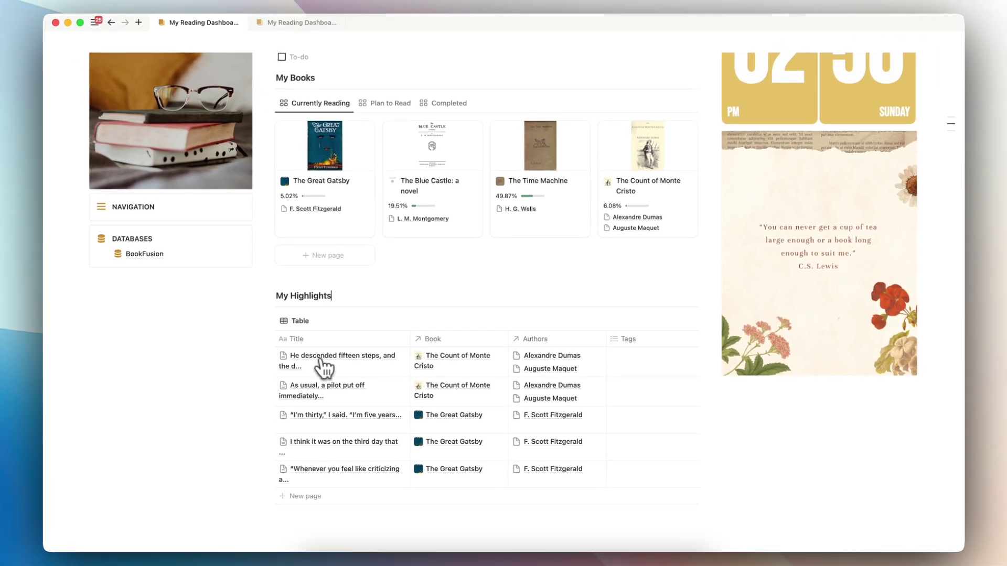
pyautogui.scroll(3, 395, 402)
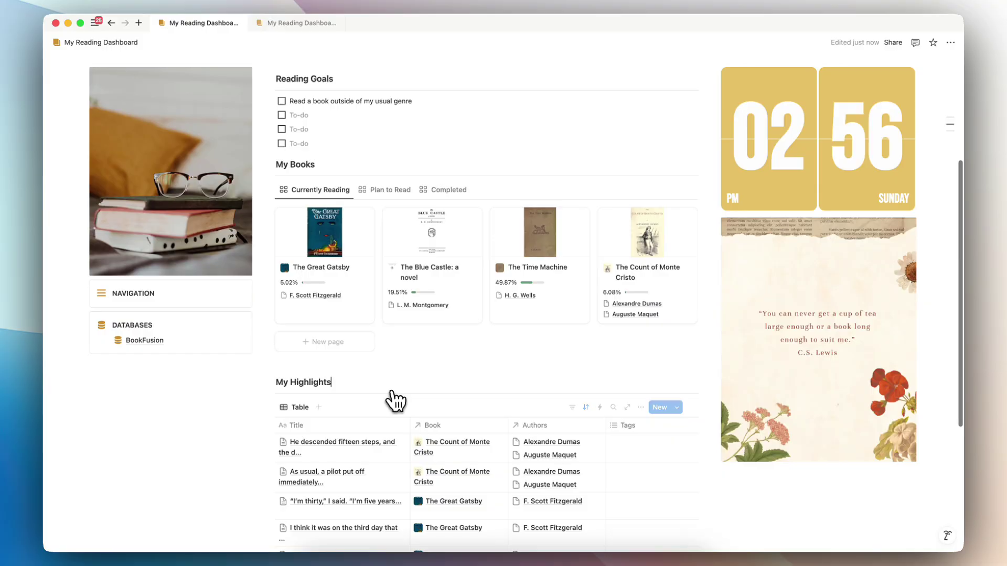
# Insert a linked list view of the Authors database below NAVIGATION with its title hidden
pyautogui.click(73, 287)
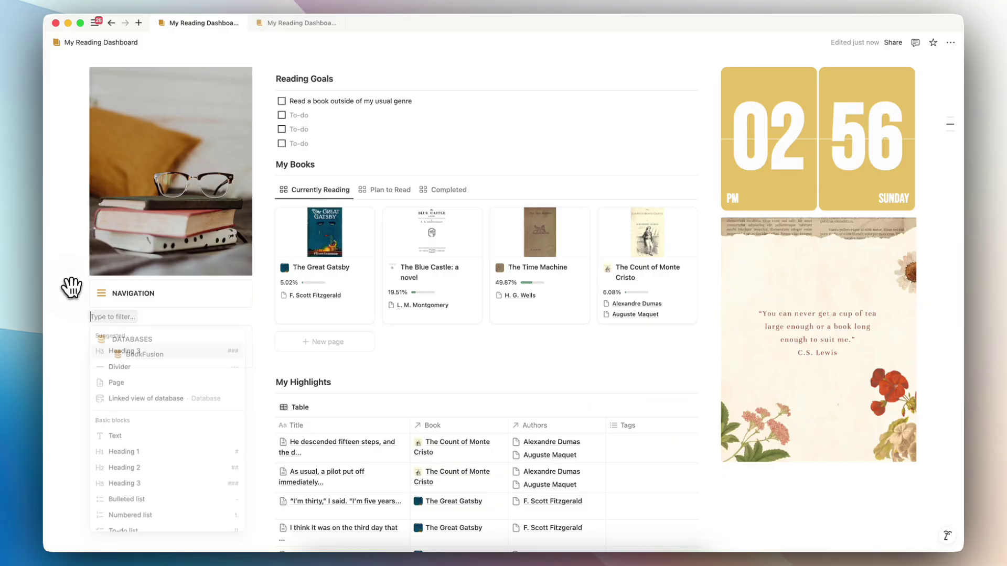
pyautogui.click(105, 317)
pyautogui.write('/linked')
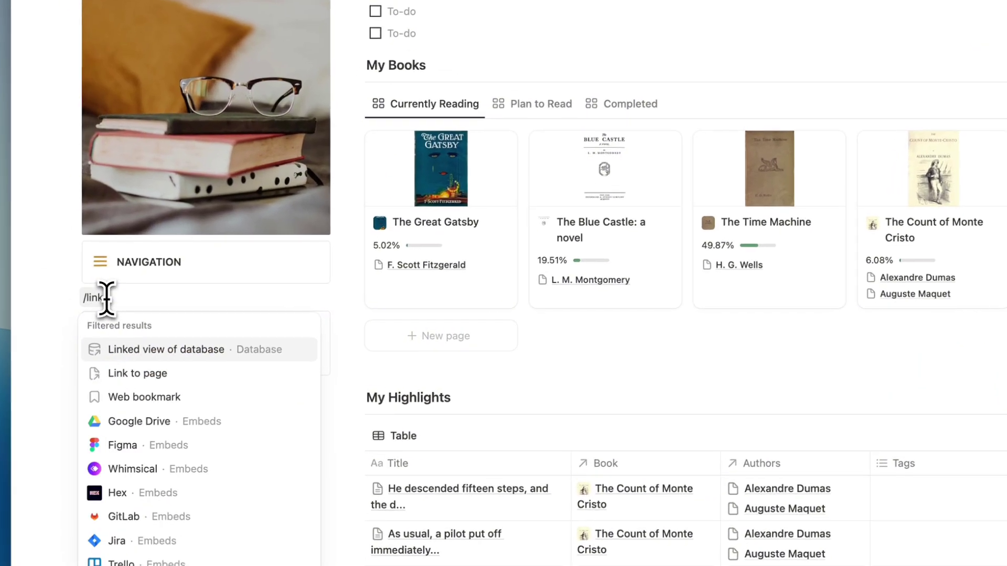
pyautogui.click(107, 349)
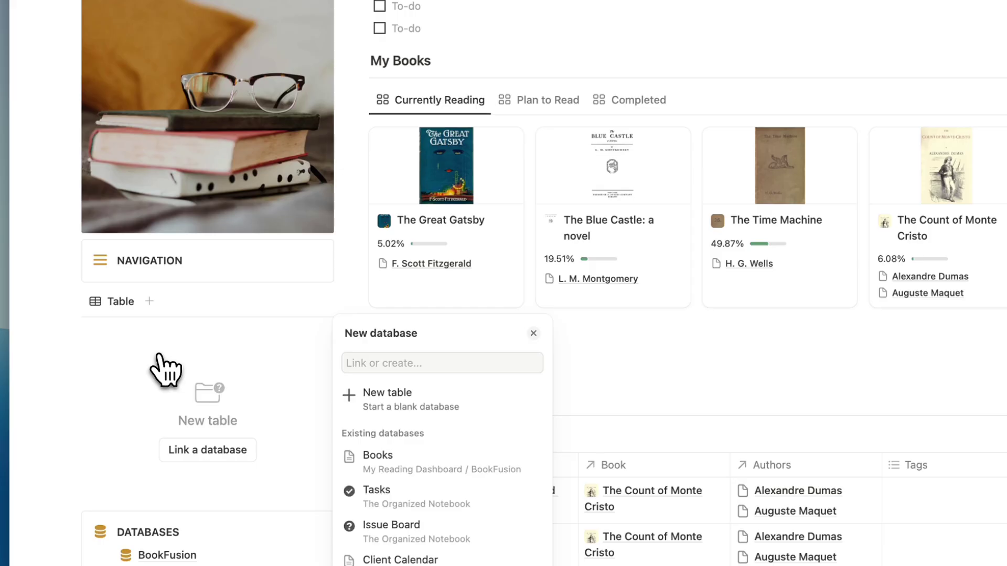
pyautogui.click(378, 362)
pyautogui.write('au')
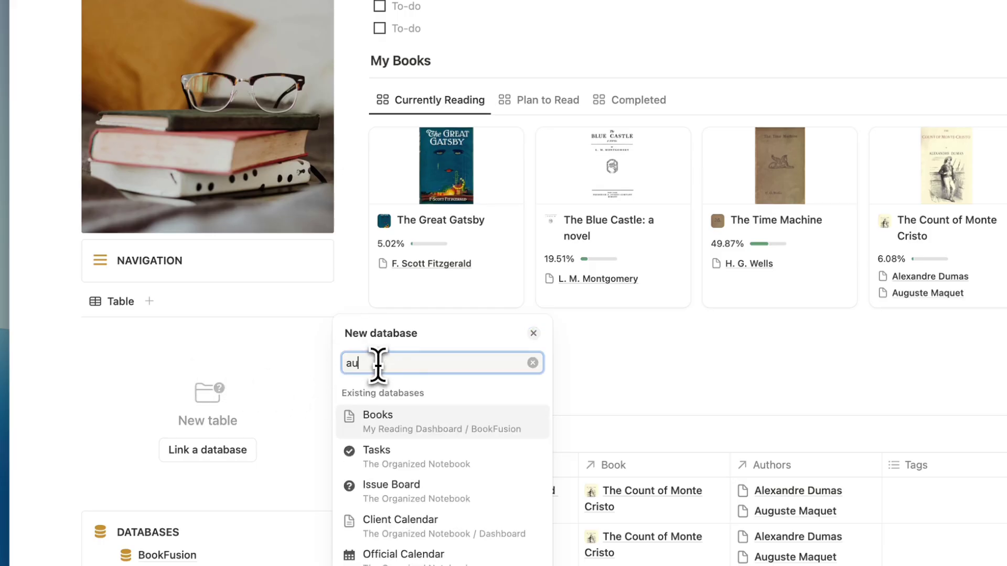
pyautogui.write('thors')
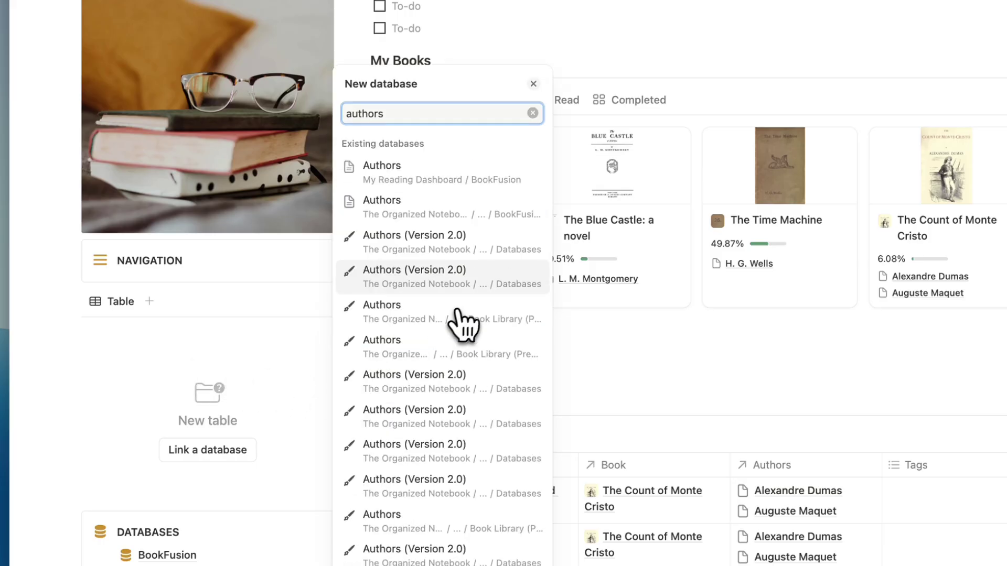
pyautogui.click(503, 190)
pyautogui.click(423, 411)
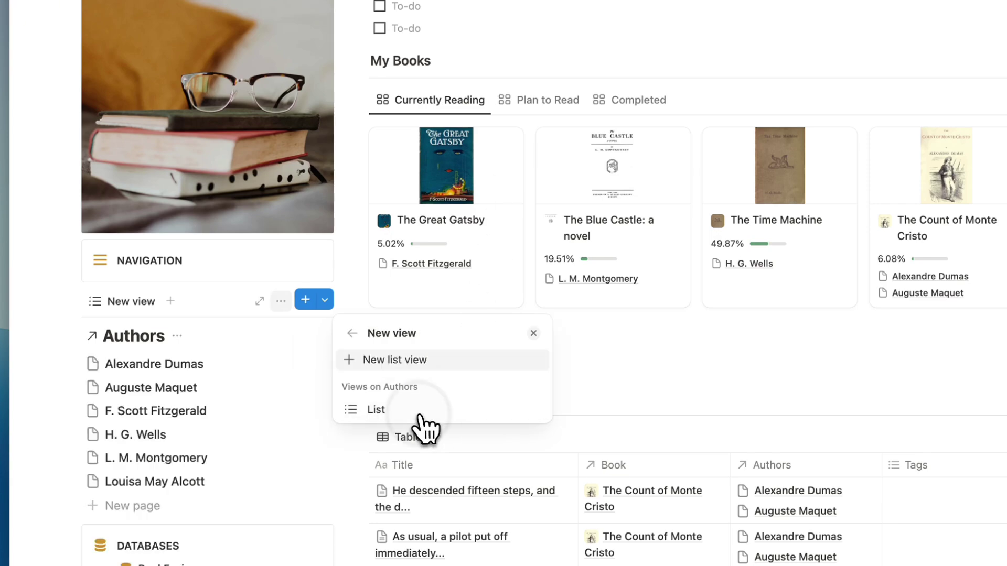
pyautogui.click(404, 411)
pyautogui.click(177, 336)
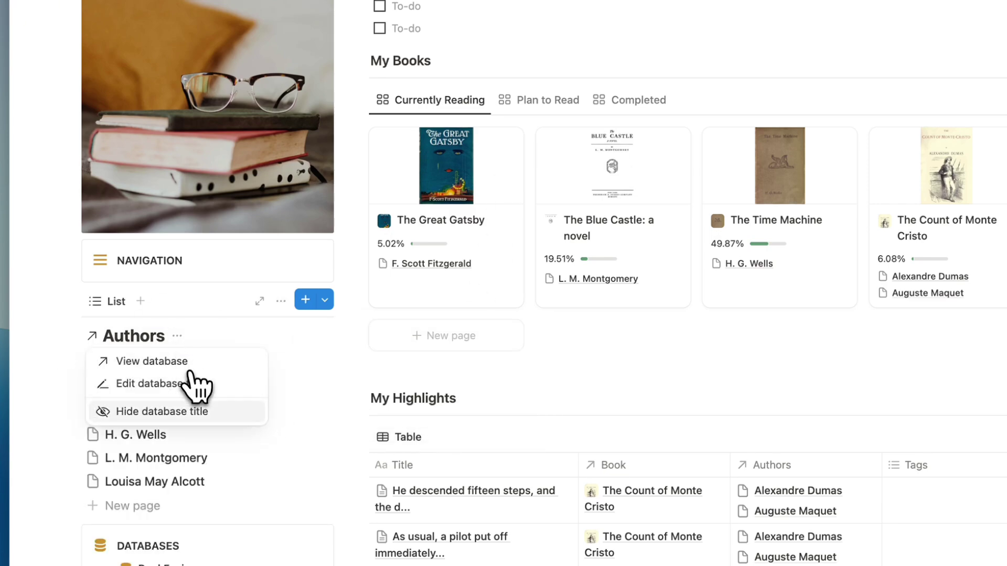
pyautogui.click(209, 412)
# Add a Heading 3 'Authors' and a divider above the Authors list
pyautogui.scroll(-1, 504, 432)
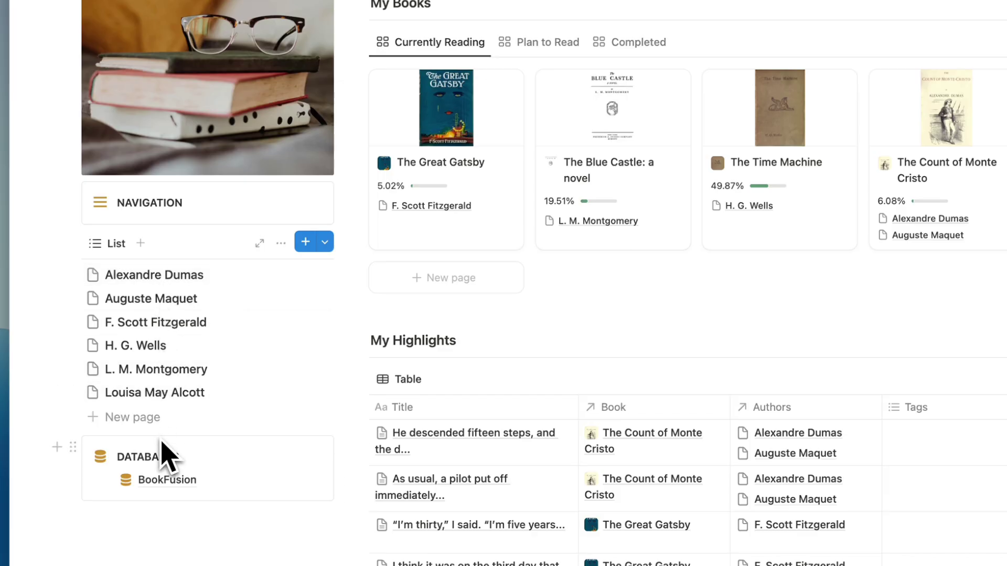
pyautogui.click(57, 204)
pyautogui.scroll(1, 56, 220)
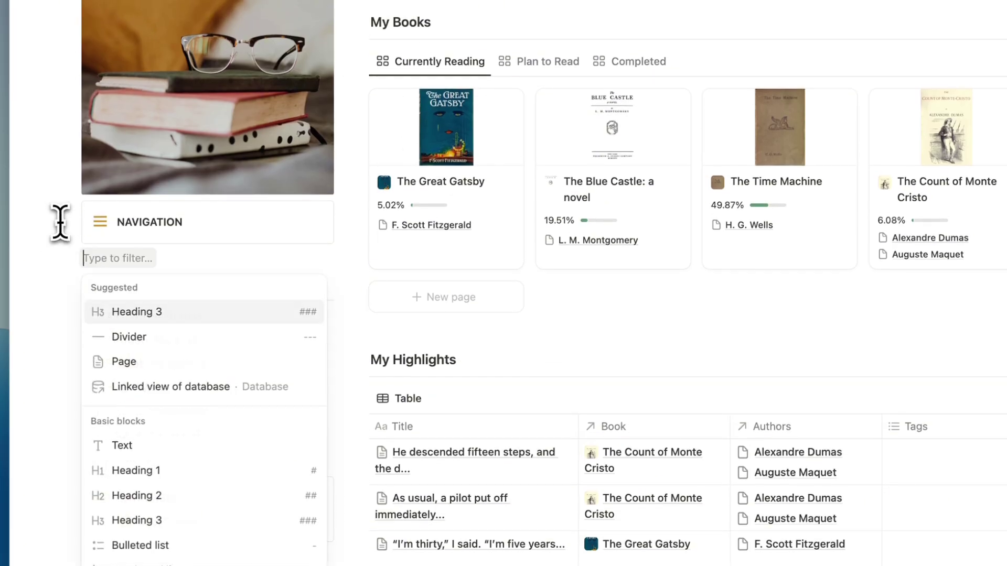
pyautogui.click(101, 261)
pyautogui.write('/heading')
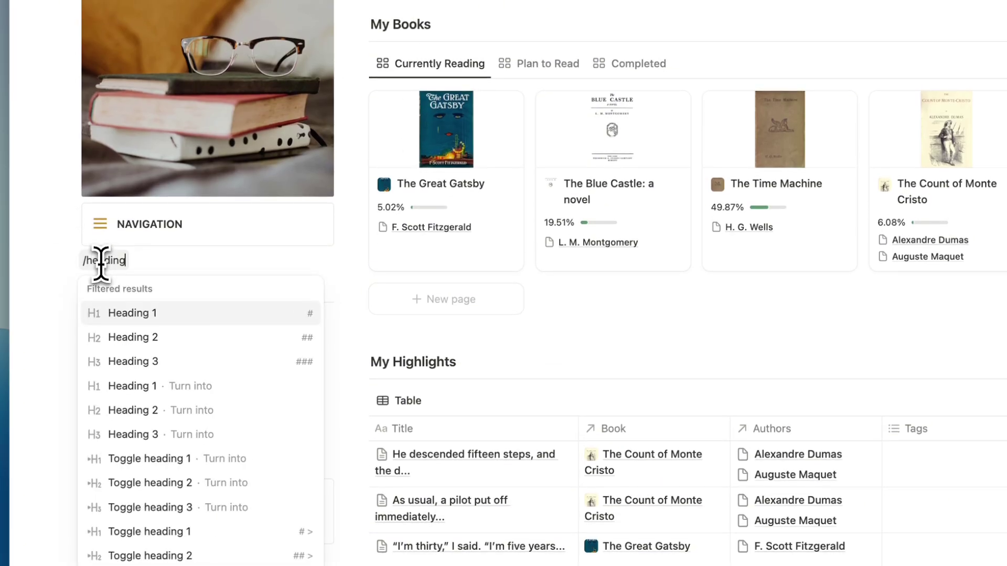
pyautogui.click(143, 356)
pyautogui.write('Authors')
pyautogui.press('Return')
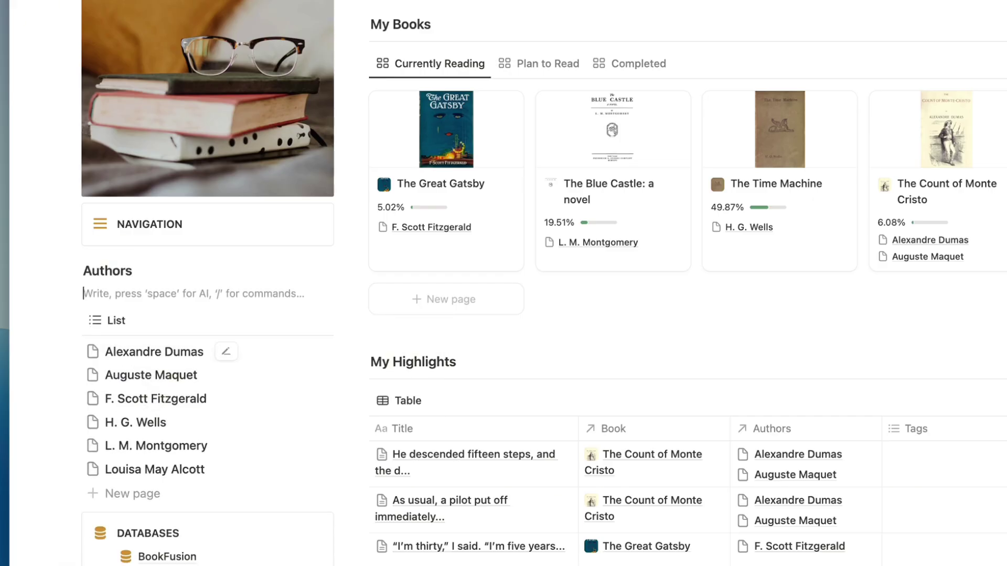
pyautogui.write('/div')
pyautogui.press('Return')
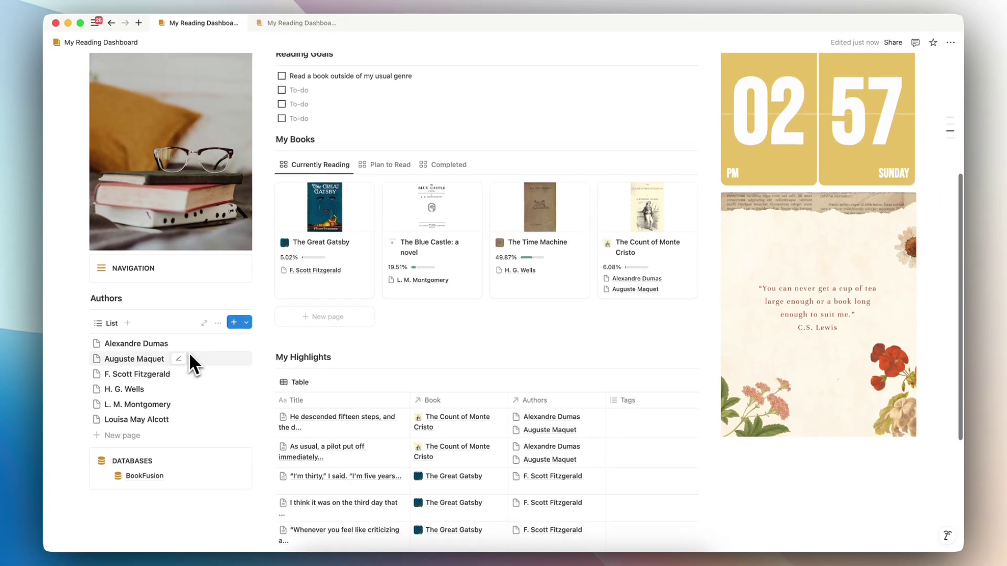
# Insert a Table of contents block on a new line inside the NAVIGATION callout
pyautogui.scroll(1, 173, 351)
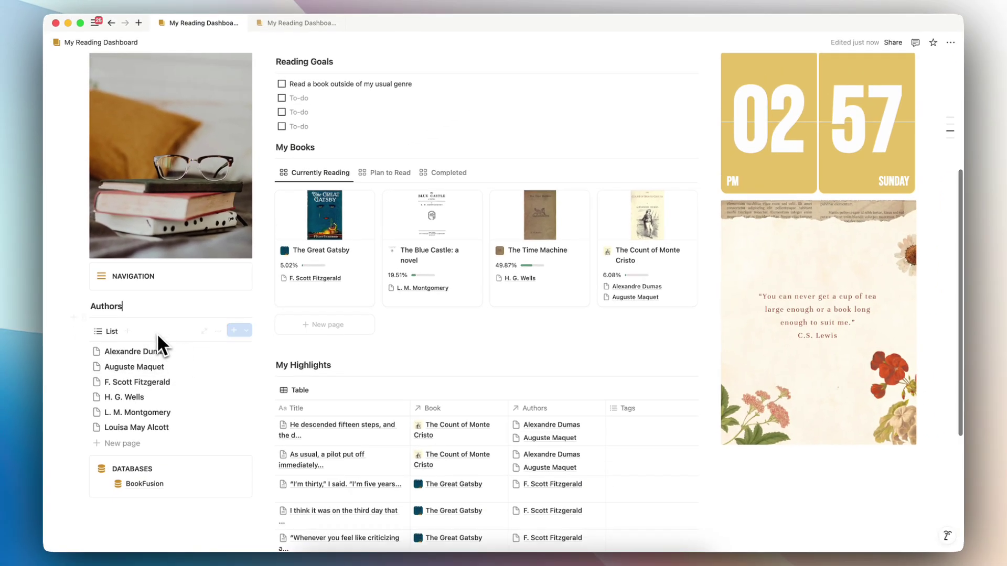
pyautogui.scroll(1, 273, 357)
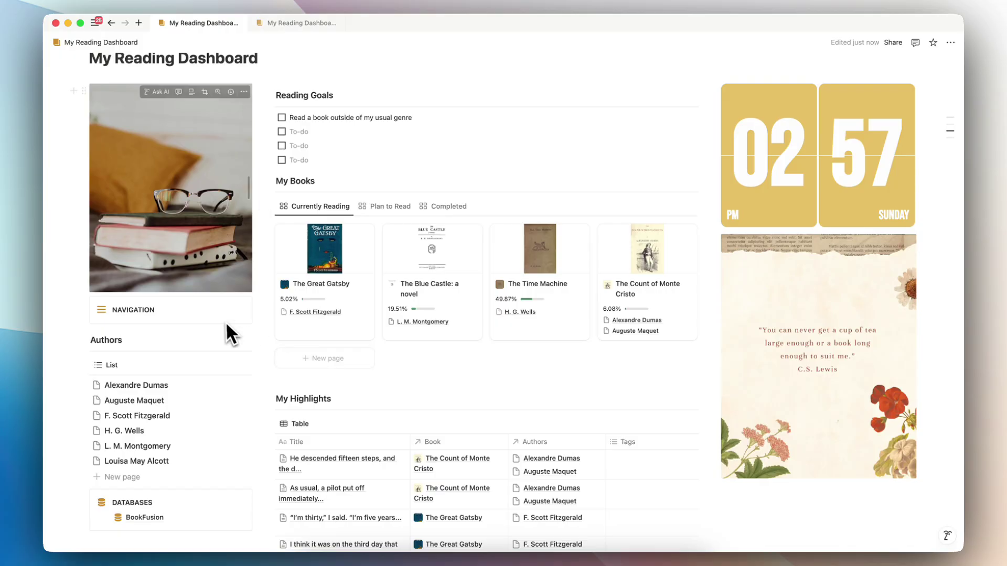
pyautogui.click(165, 309)
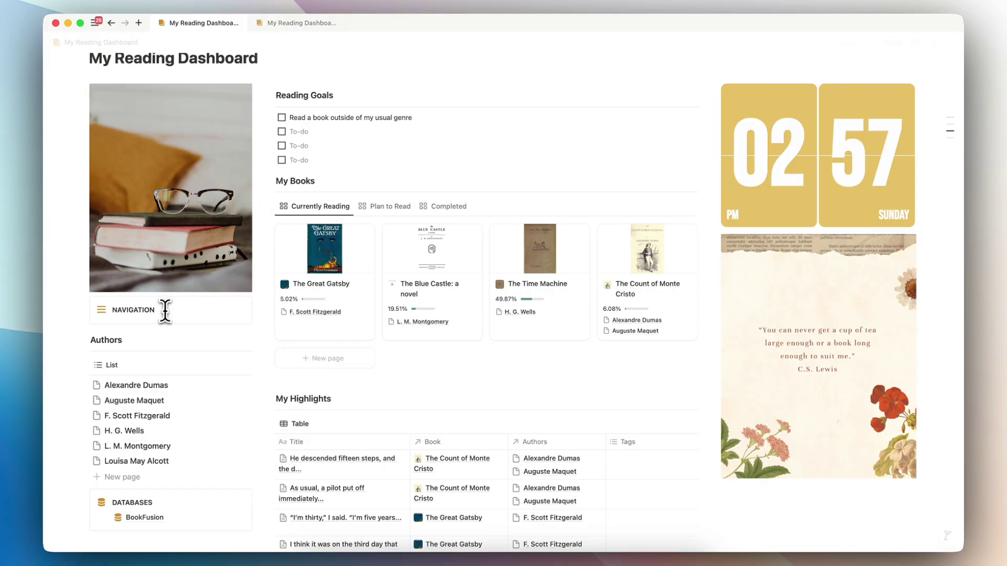
pyautogui.press('Return')
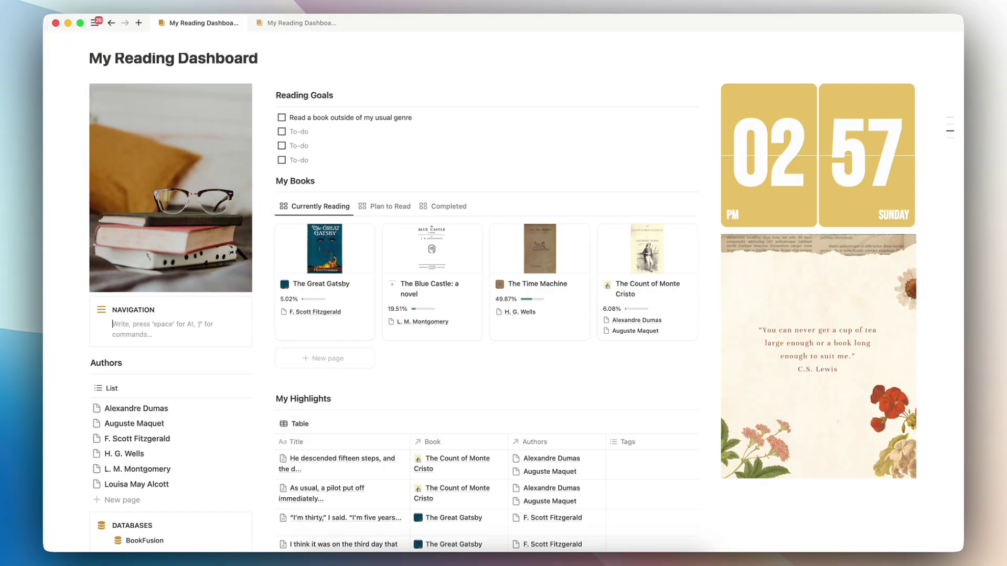
pyautogui.write('/tabl')
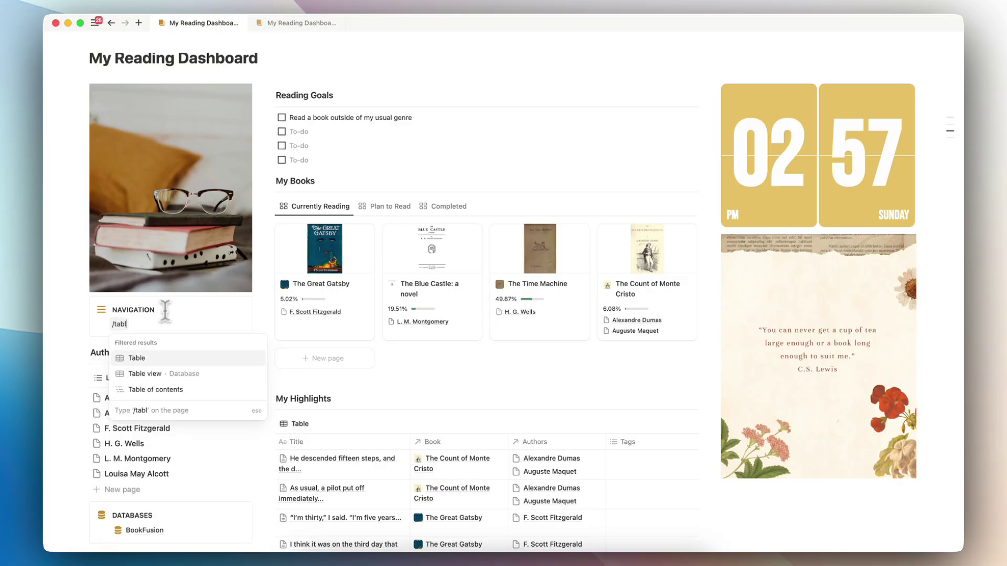
pyautogui.click(156, 389)
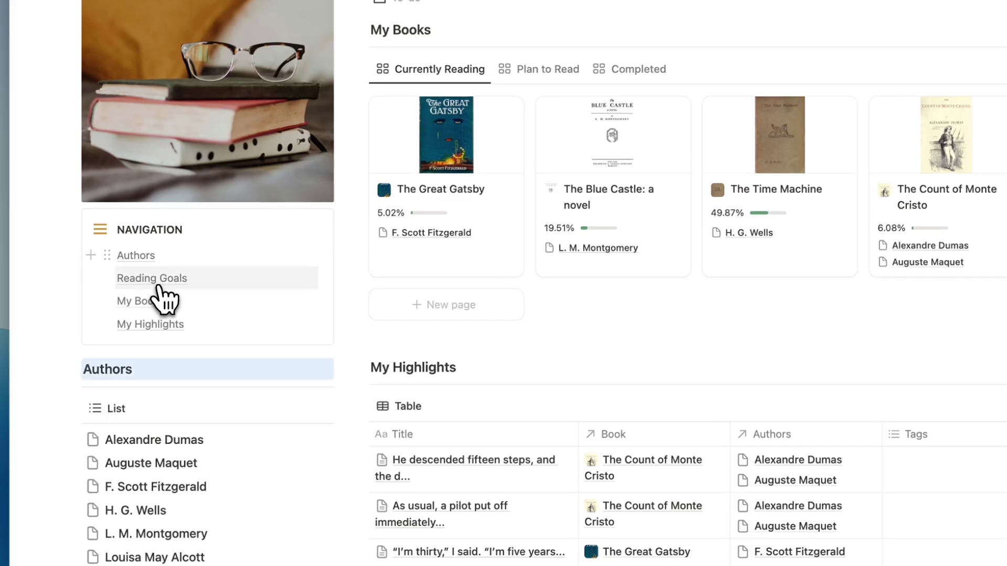
# Test the table of contents links to My Books, My Highlights and Authors
pyautogui.click(160, 301)
pyautogui.click(167, 324)
pyautogui.click(154, 261)
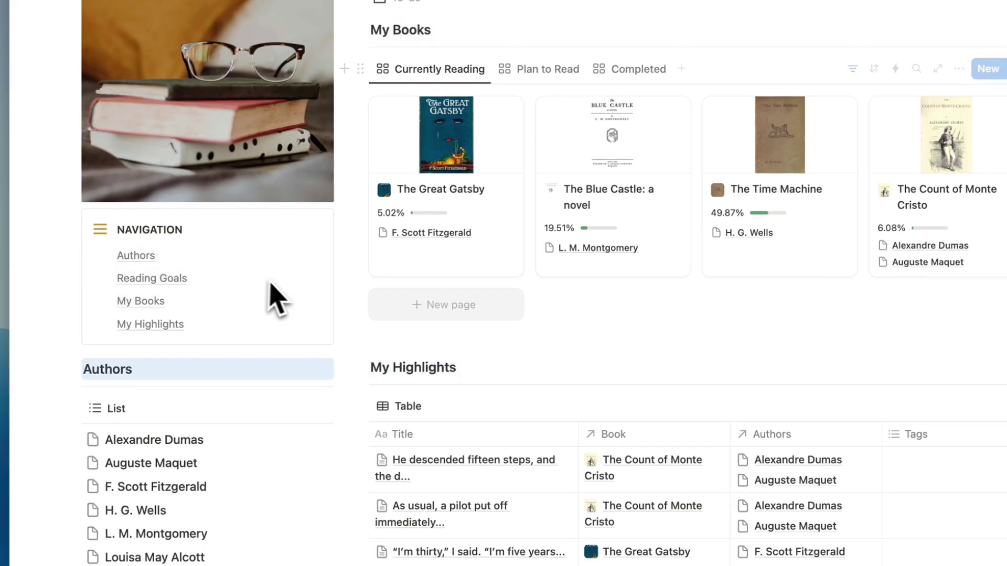
pyautogui.scroll(2, 331, 314)
# Give Alexandre Dumas's author page a person icon from the icon set
pyautogui.click(169, 319)
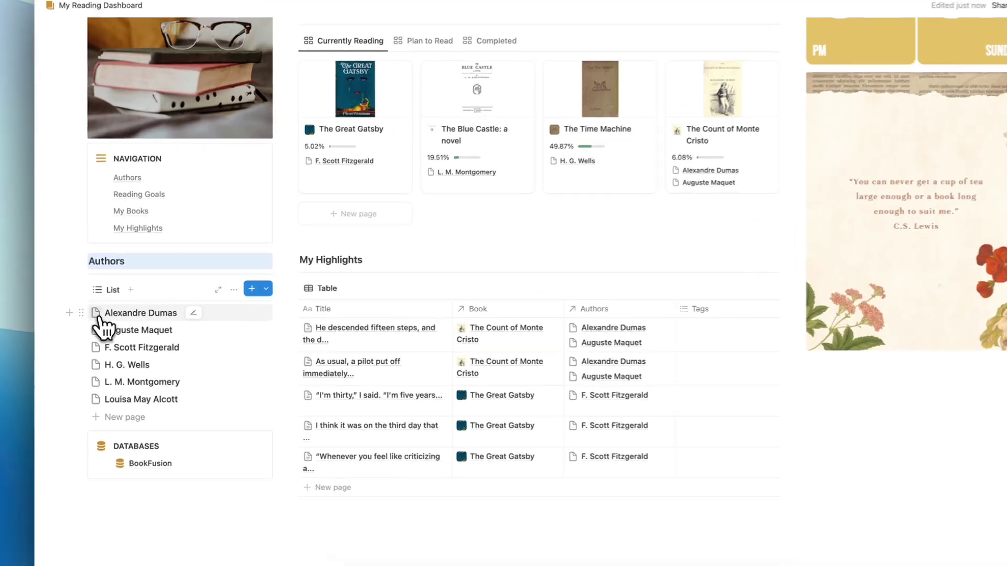
pyautogui.click(98, 314)
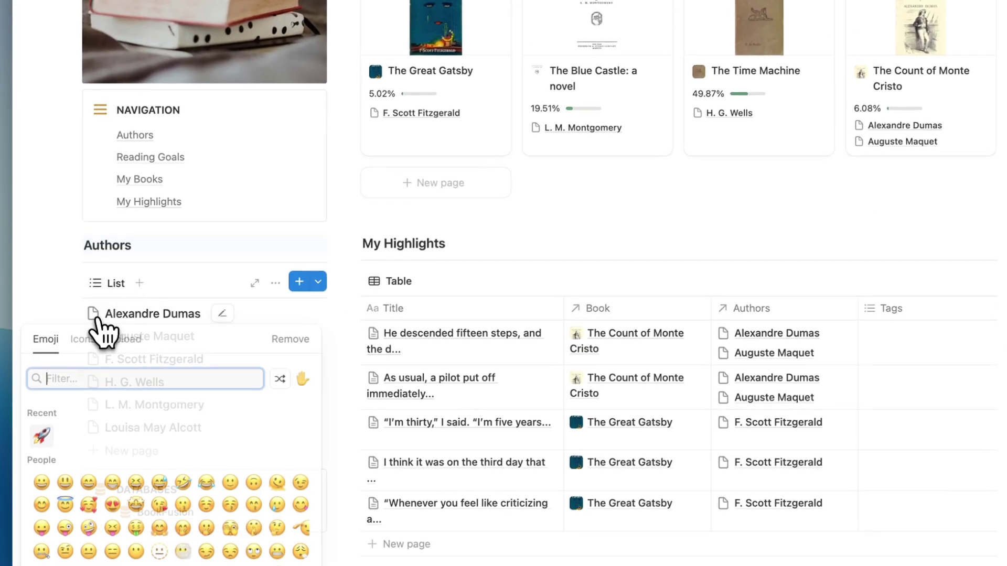
pyautogui.click(93, 335)
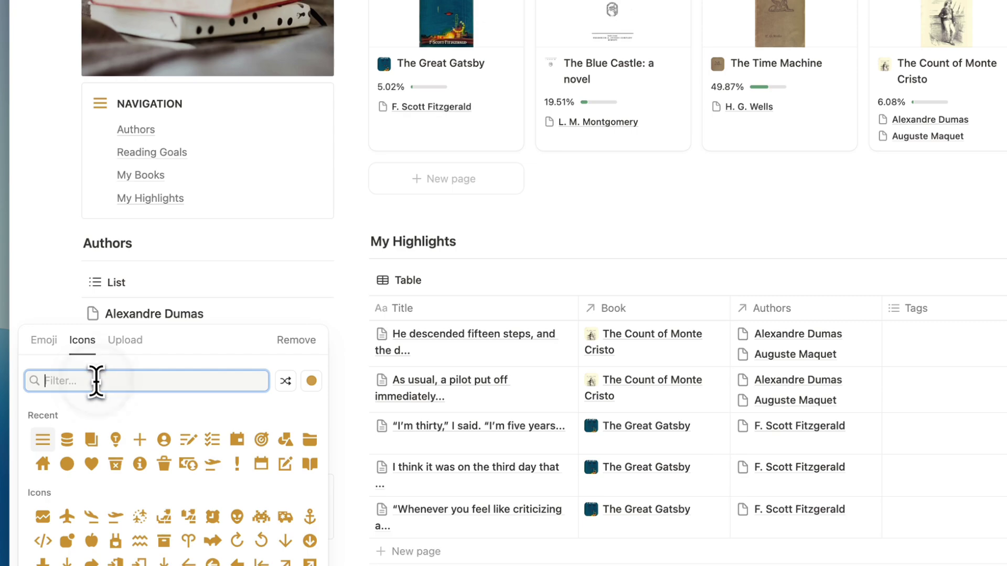
pyautogui.click(164, 439)
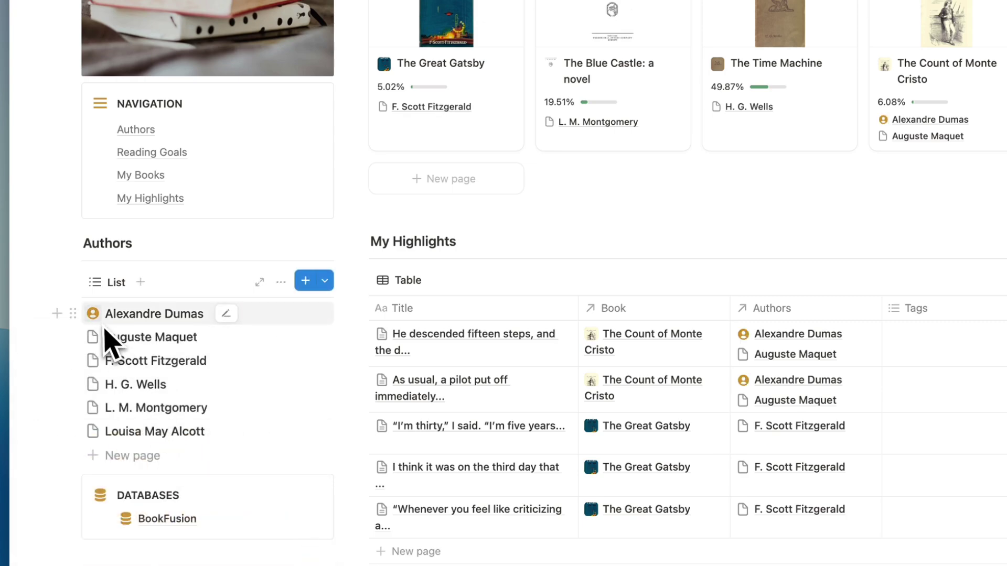
# Create an Authors page template named 'New Author' with a person icon
pyautogui.click(324, 281)
pyautogui.click(377, 374)
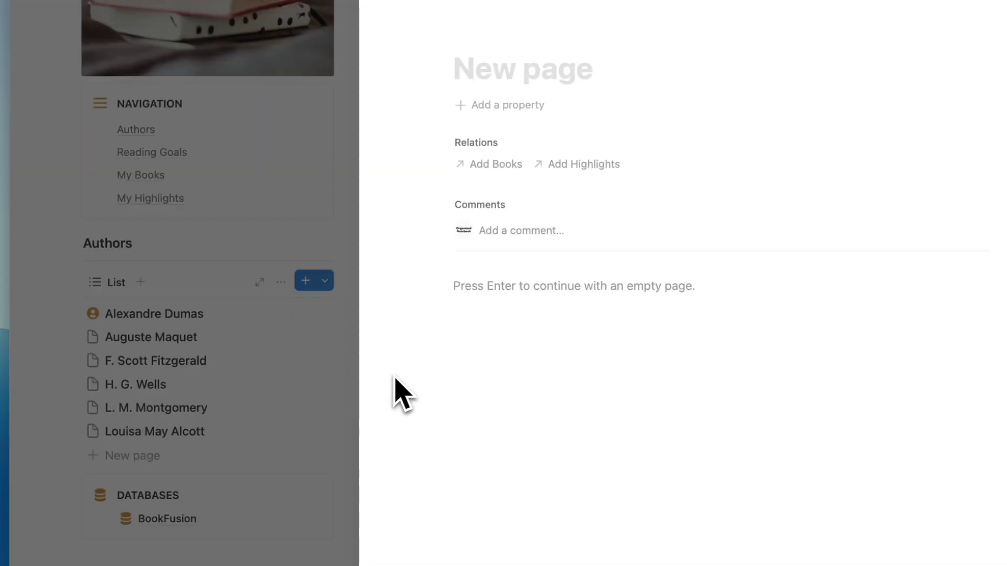
pyautogui.write('N')
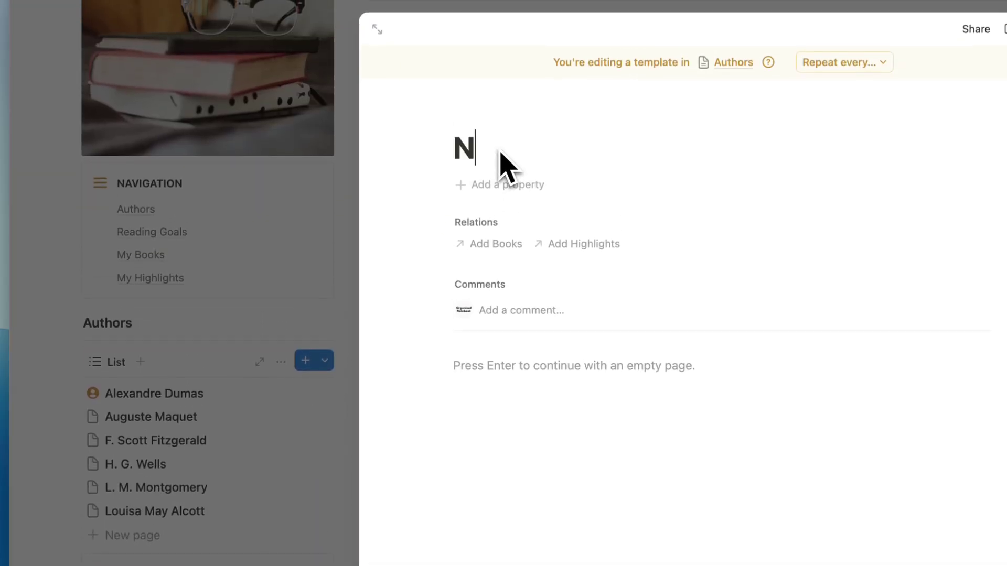
pyautogui.write('ew Author')
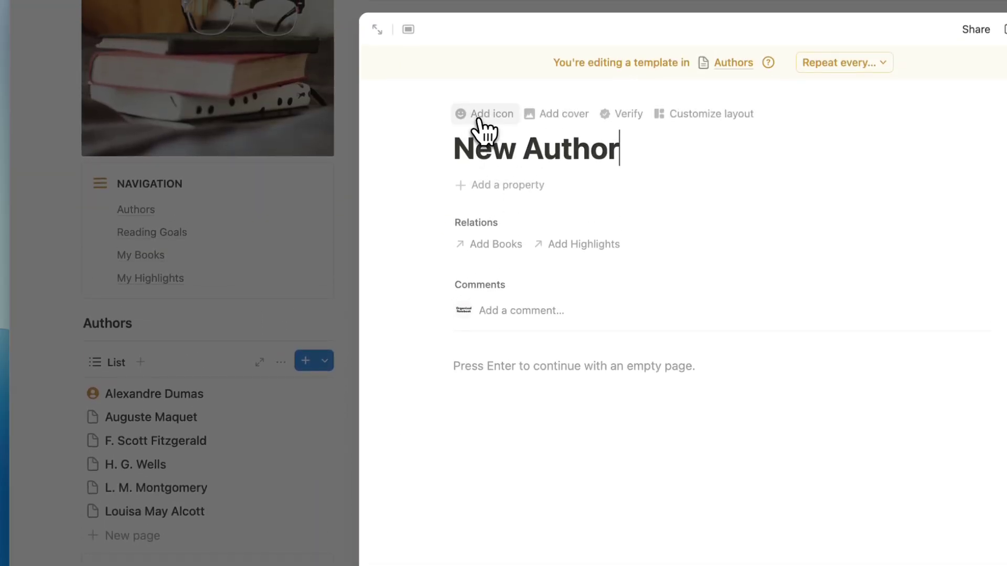
pyautogui.click(479, 126)
pyautogui.click(394, 231)
pyautogui.click(352, 329)
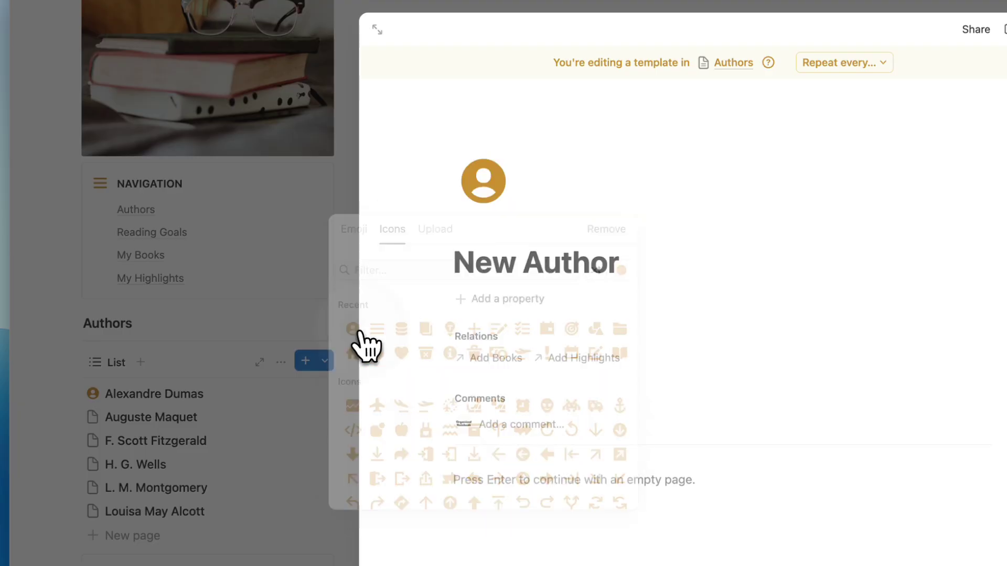
pyautogui.click(322, 287)
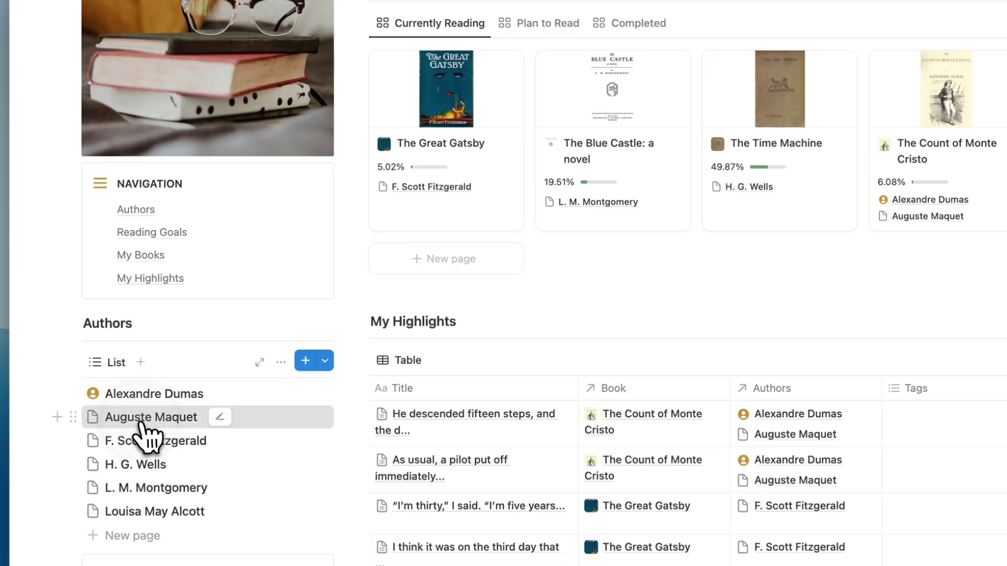
# Apply the New Author template to Auguste Maquet, F. Scott Fitzgerald and H. G. Wells
pyautogui.click(112, 415)
pyautogui.click(703, 425)
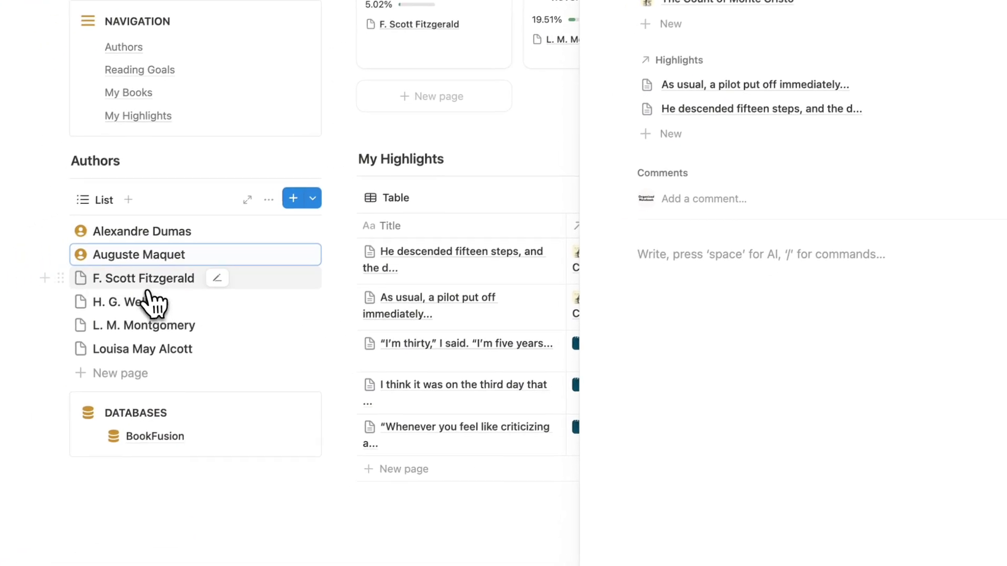
pyautogui.click(90, 306)
pyautogui.click(664, 316)
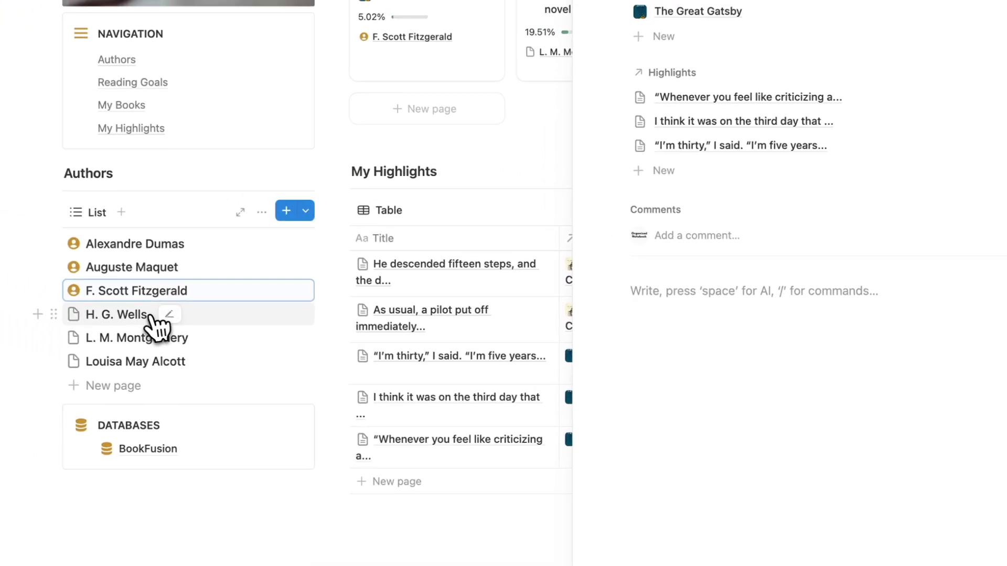
pyautogui.click(63, 291)
pyautogui.click(682, 198)
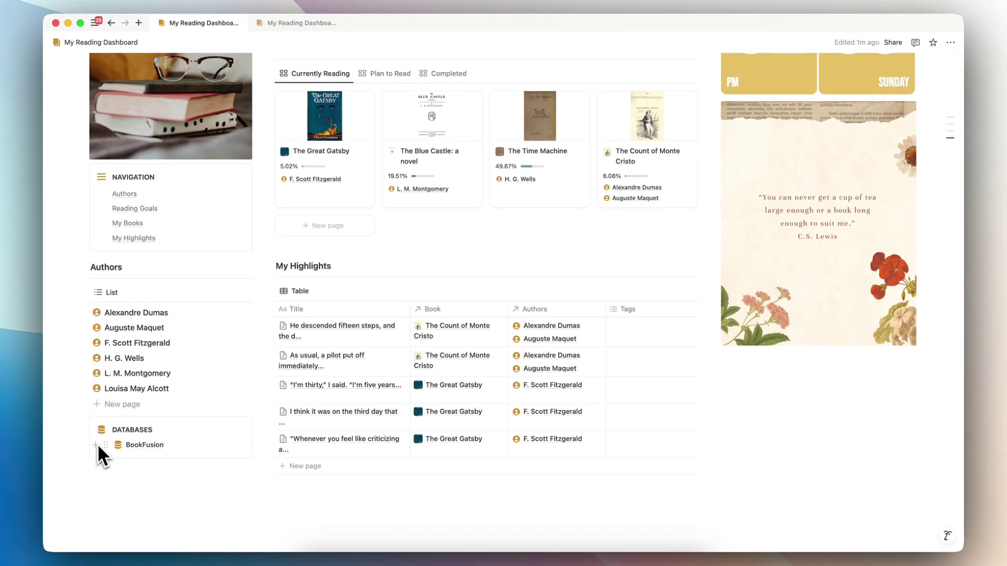
pyautogui.scroll(5, 310, 461)
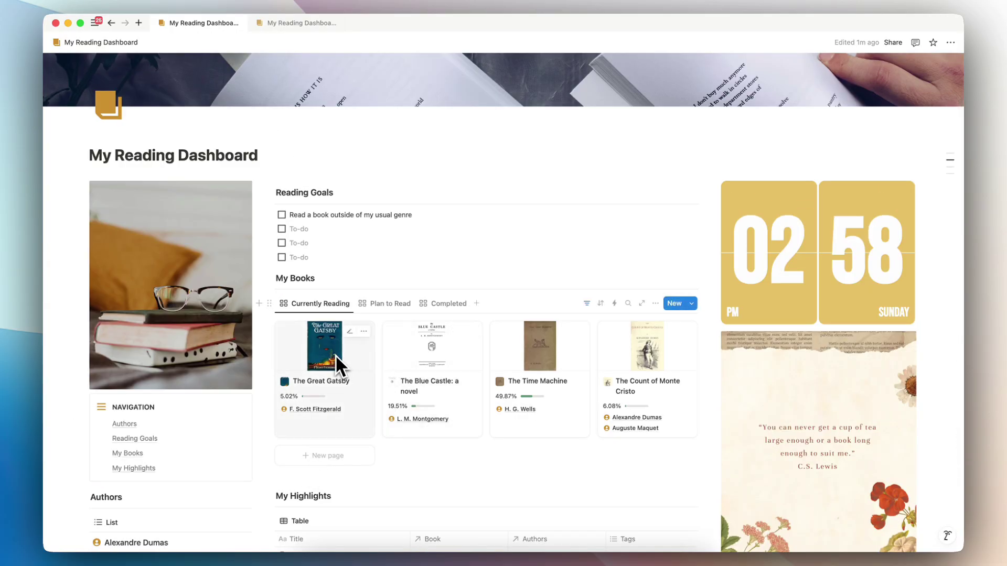
pyautogui.scroll(3, 357, 403)
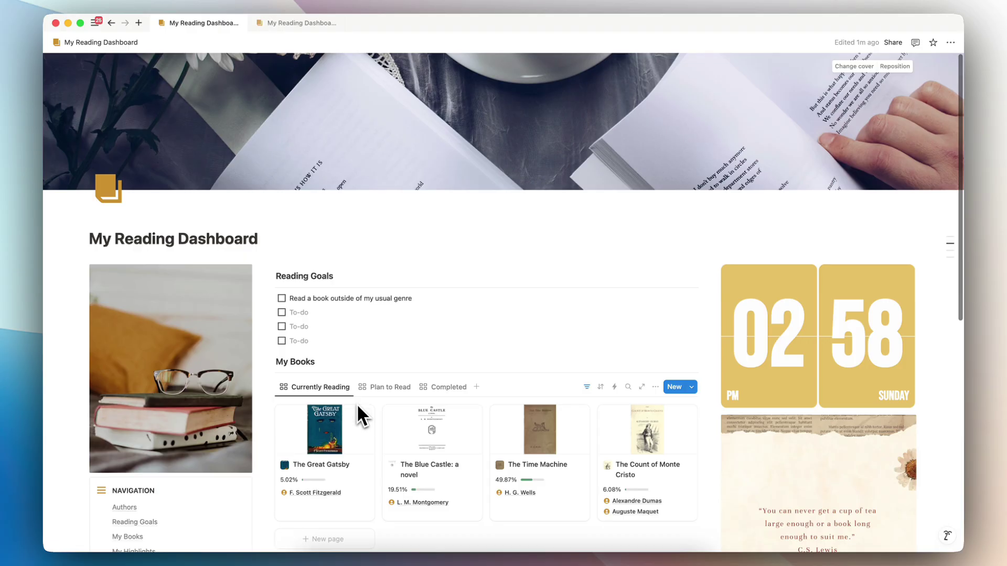
pyautogui.scroll(-2, 356, 403)
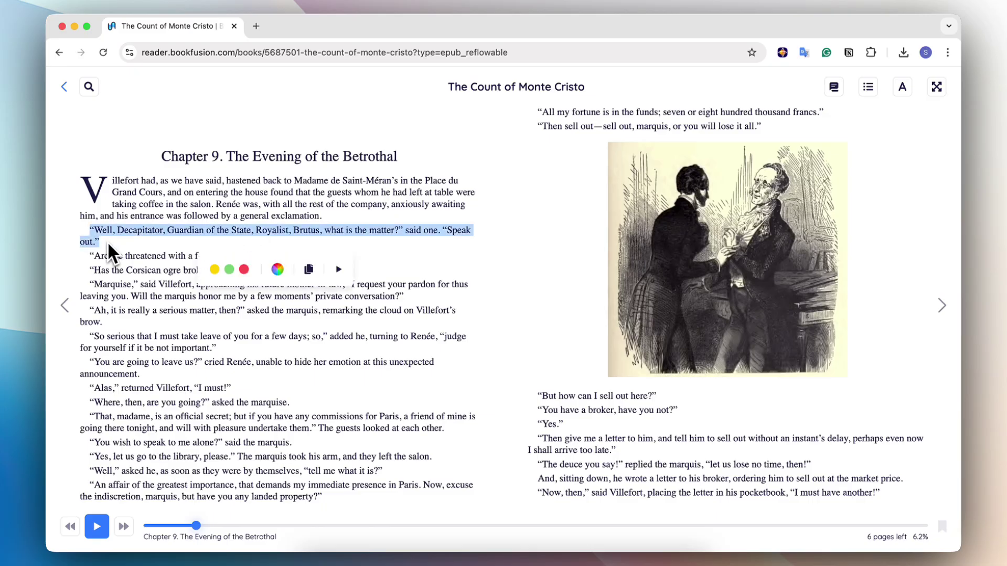
# Highlight the Chapter 9 paragraph beginning 'Well, Decapitator' in yellow
pyautogui.click(214, 269)
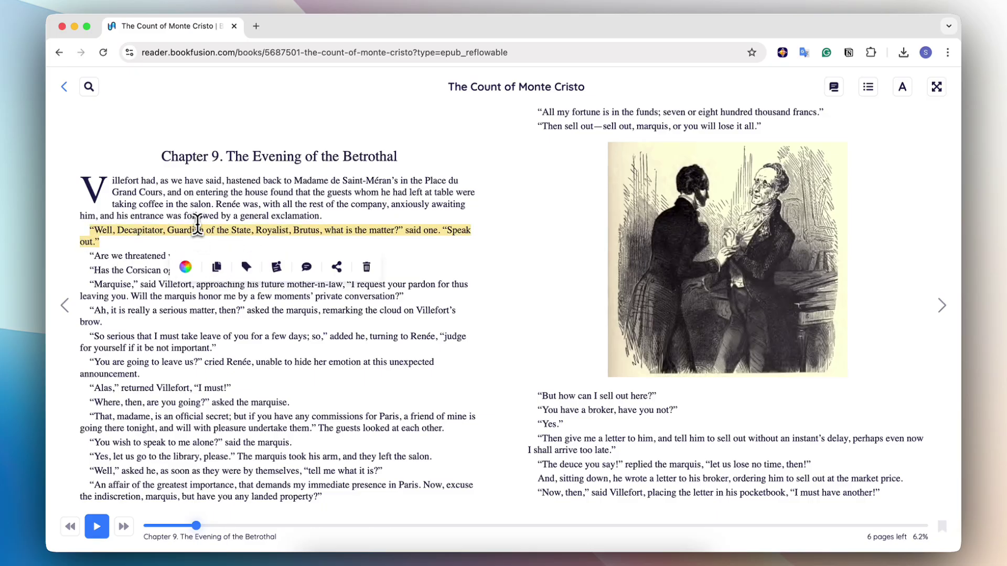
pyautogui.click(191, 206)
pyautogui.click(64, 87)
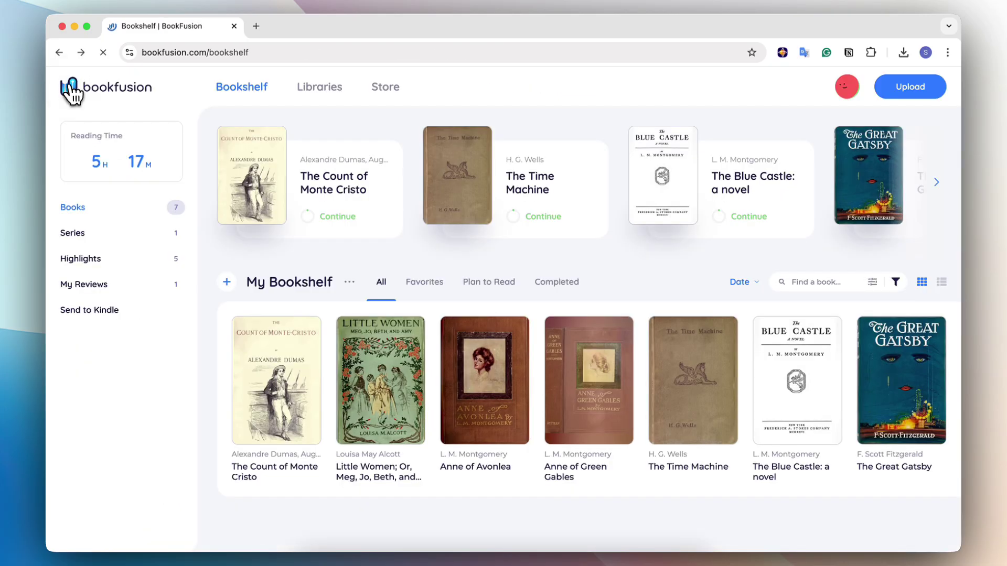
# Sync BookFusion highlights to Notion from the Integrations Notion settings
pyautogui.click(843, 95)
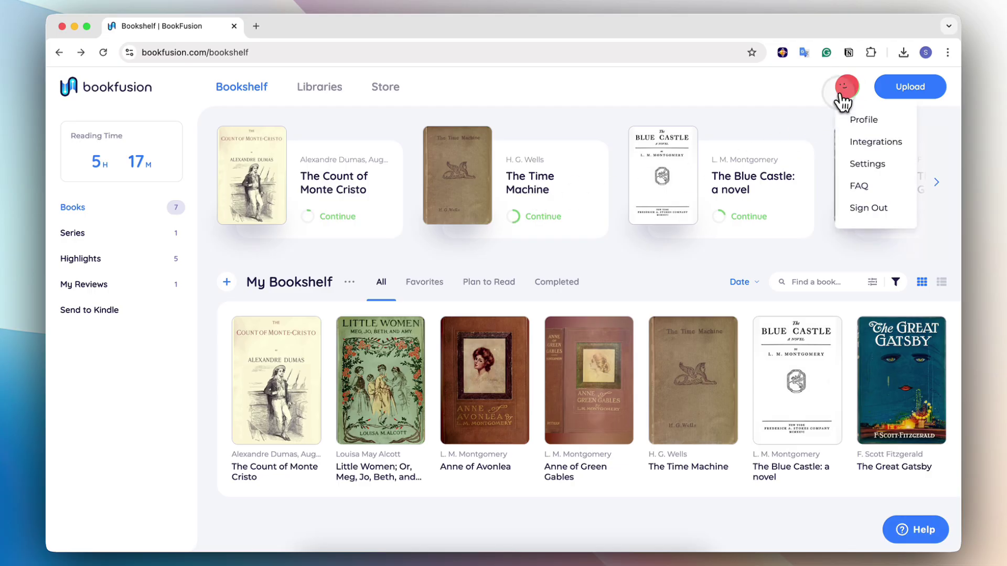
pyautogui.click(886, 143)
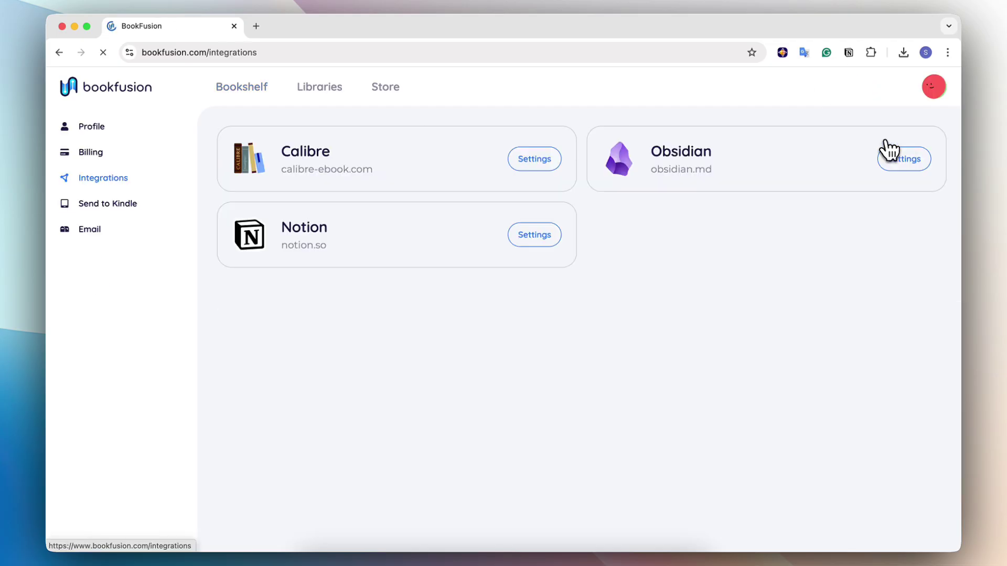
pyautogui.click(548, 235)
pyautogui.scroll(-5, 617, 316)
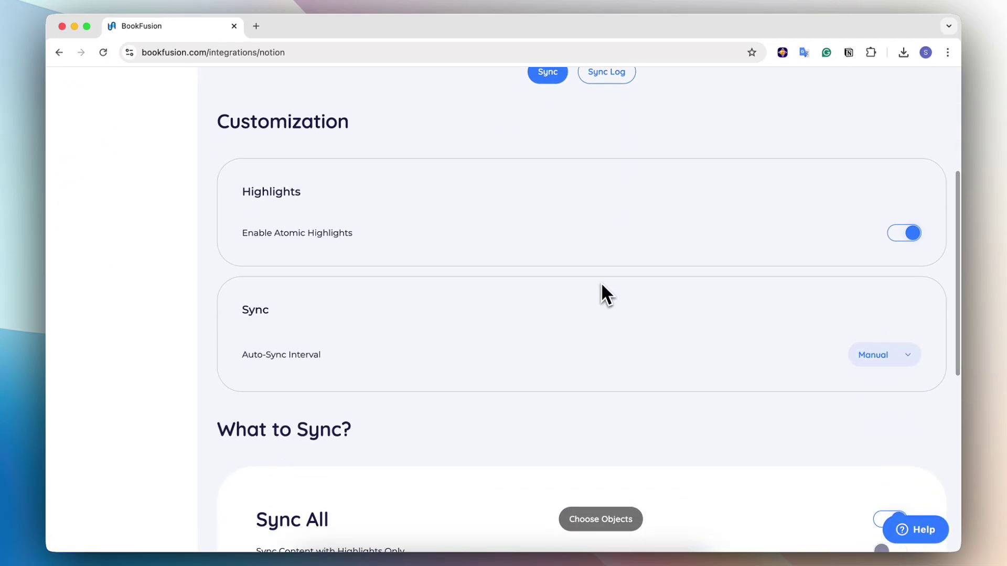
pyautogui.click(548, 73)
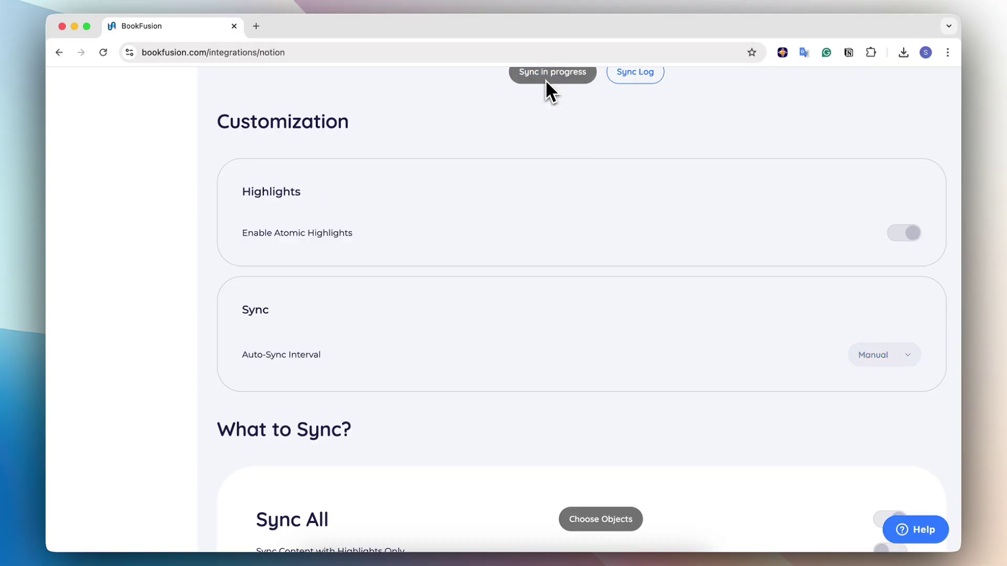
pyautogui.scroll(3, 454, 321)
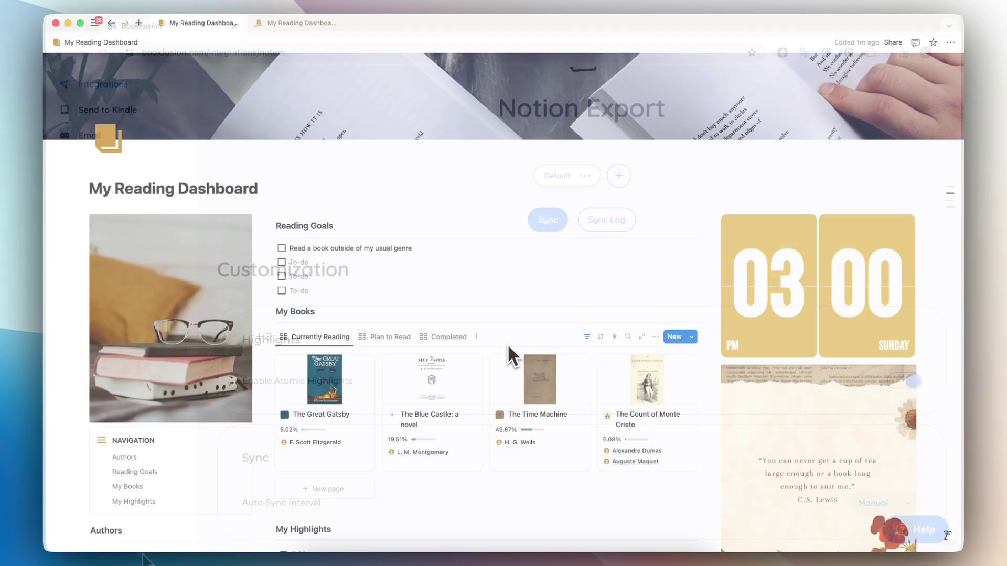
pyautogui.scroll(-1, 517, 320)
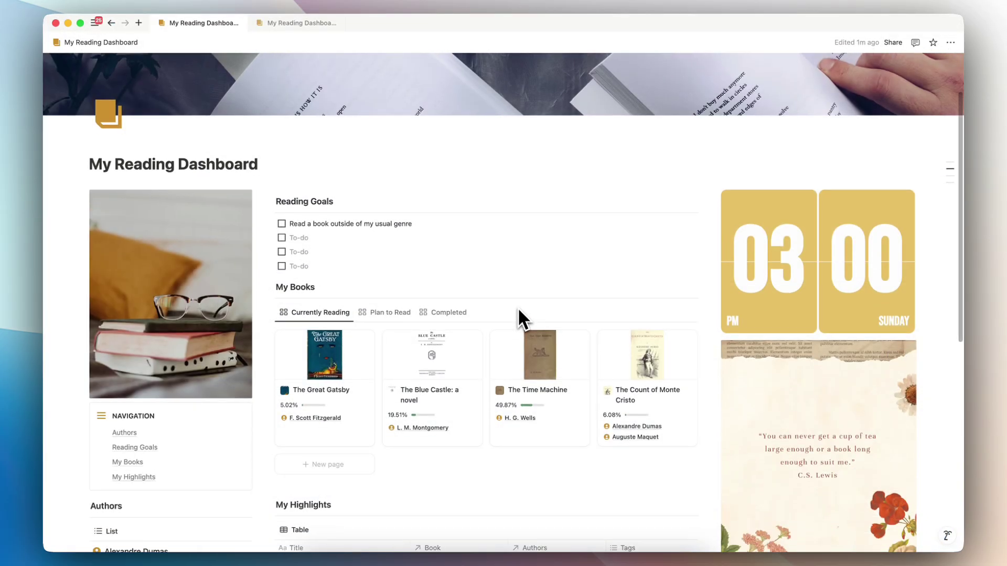
pyautogui.scroll(-5, 517, 314)
pyautogui.scroll(-2, 495, 350)
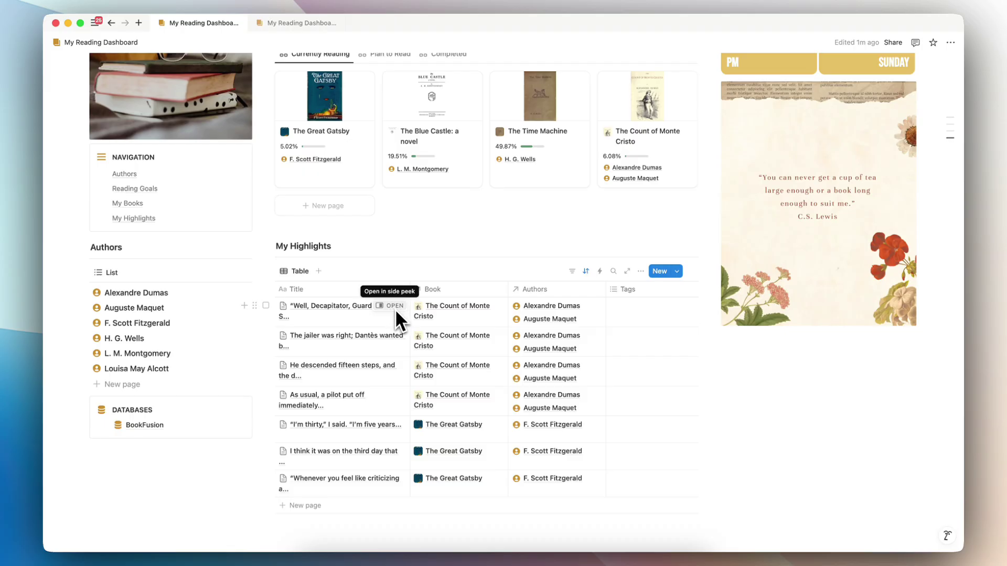
pyautogui.hscroll(2, 336, 310)
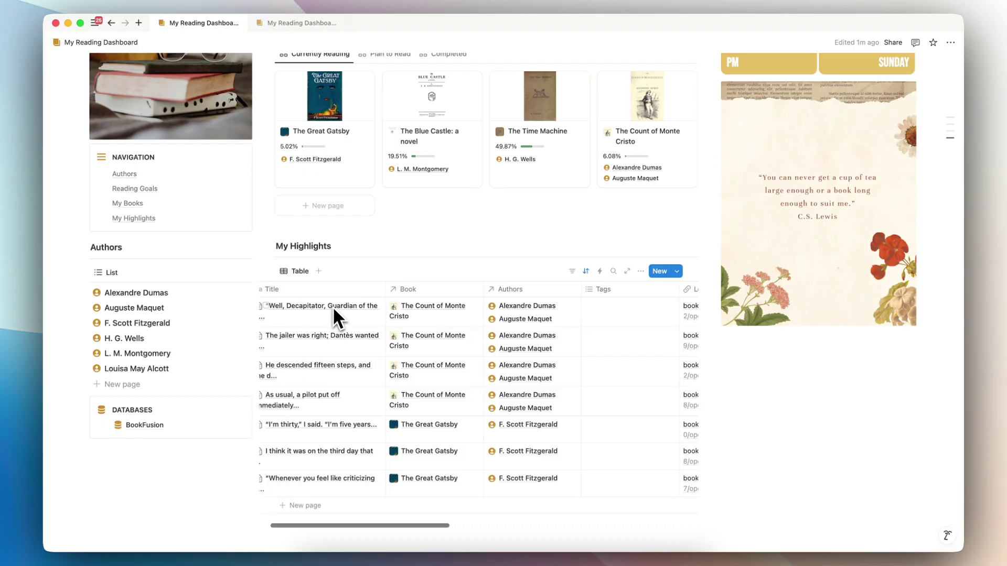
pyautogui.hscroll(10, 333, 307)
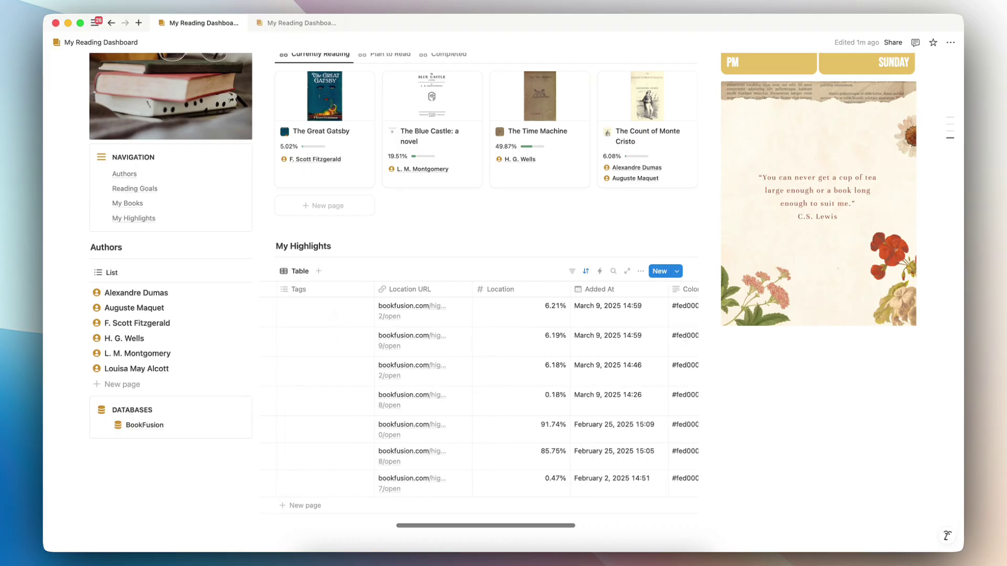
pyautogui.hscroll(4, 346, 311)
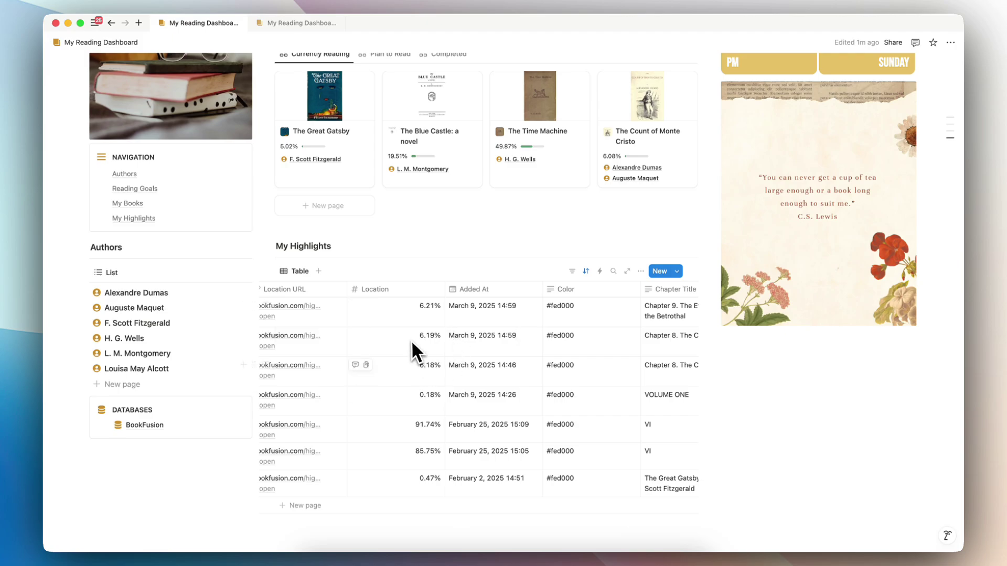
pyautogui.hscroll(5, 411, 340)
pyautogui.hscroll(-15, 417, 363)
pyautogui.scroll(5, 417, 364)
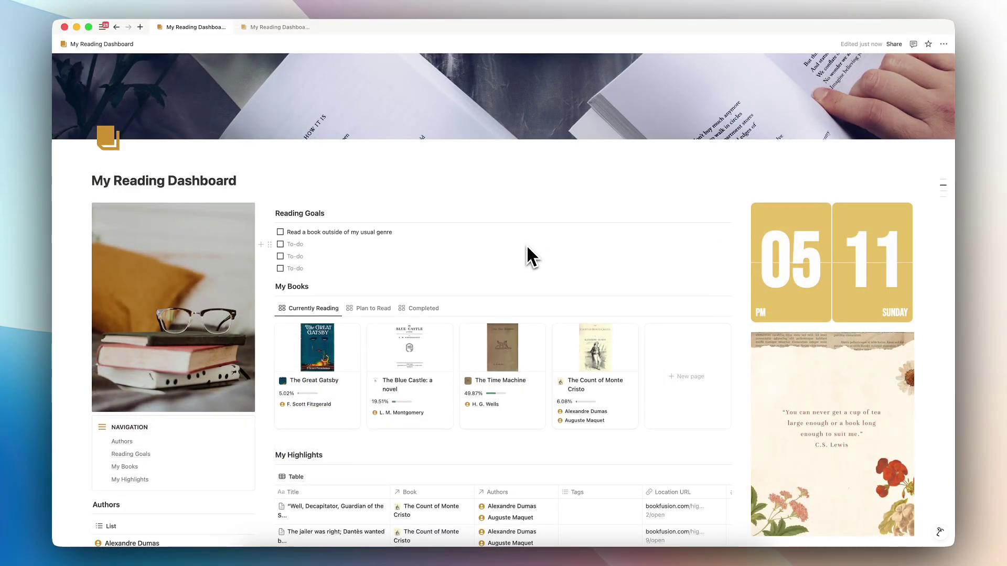
# Open The Great Gatsby card from the My Books gallery
pyautogui.scroll(-5, 526, 247)
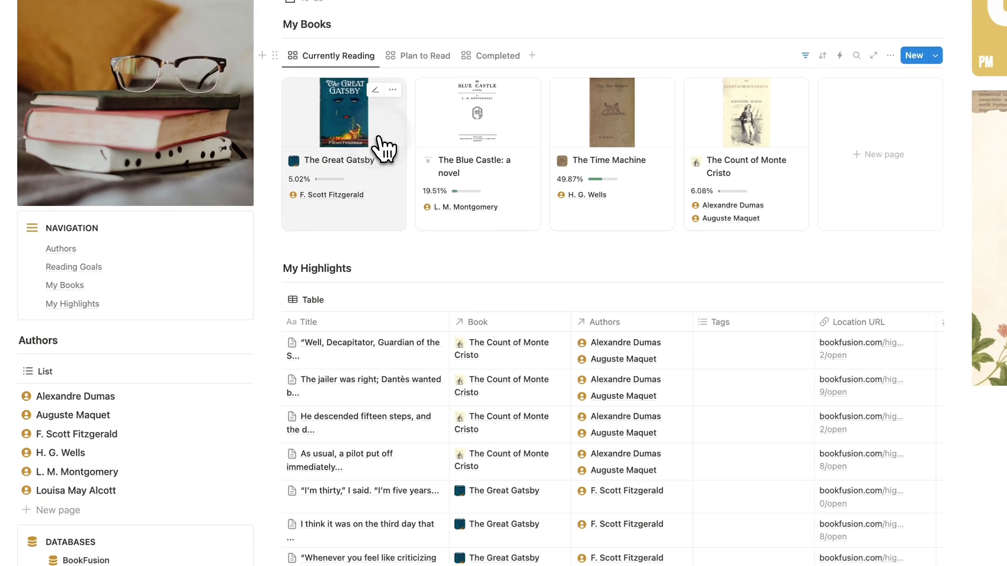
pyautogui.click(328, 178)
pyautogui.scroll(-3, 400, 288)
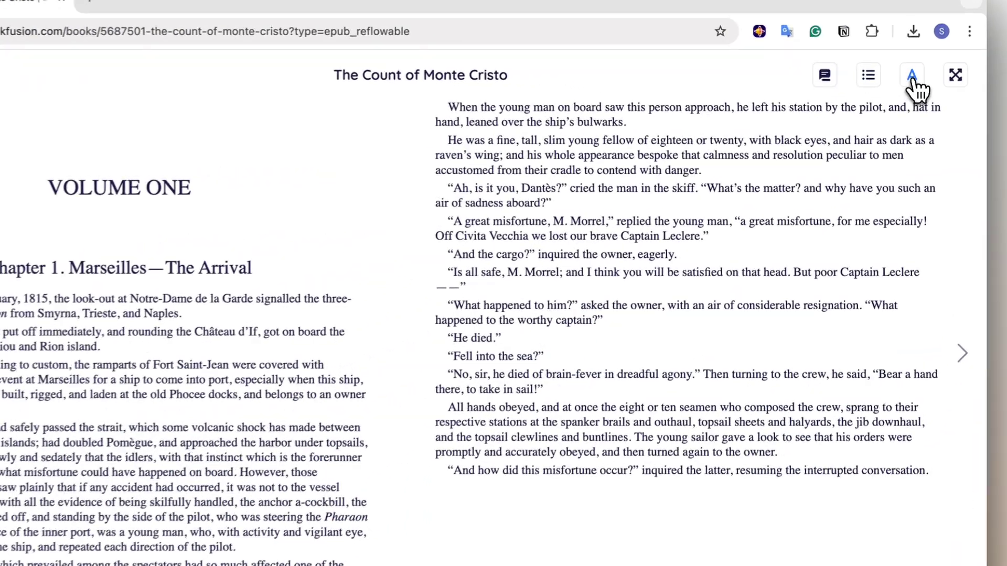
# Show the reader's font options for The Count of Monte Cristo, leaving the font at Default
pyautogui.click(910, 83)
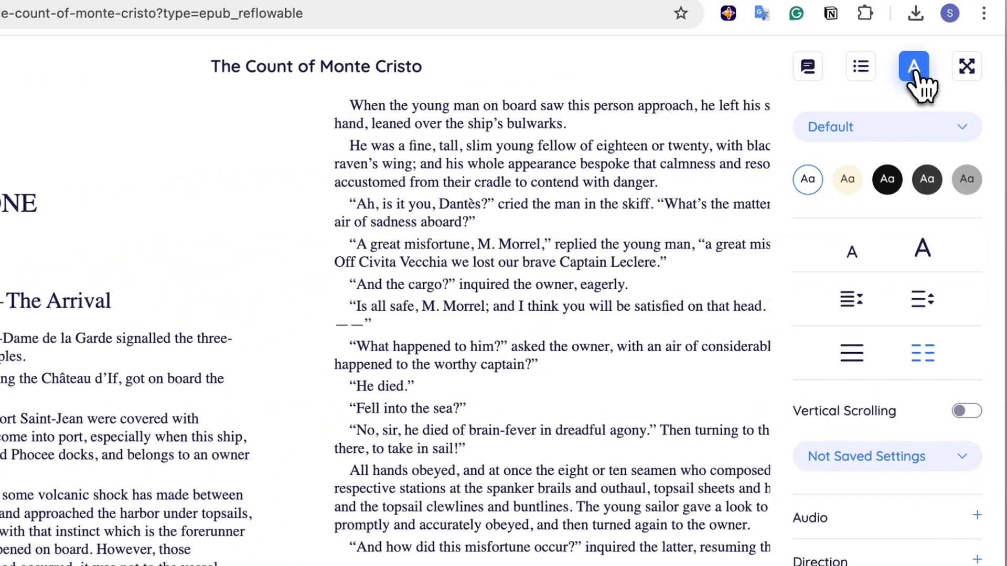
pyautogui.click(928, 129)
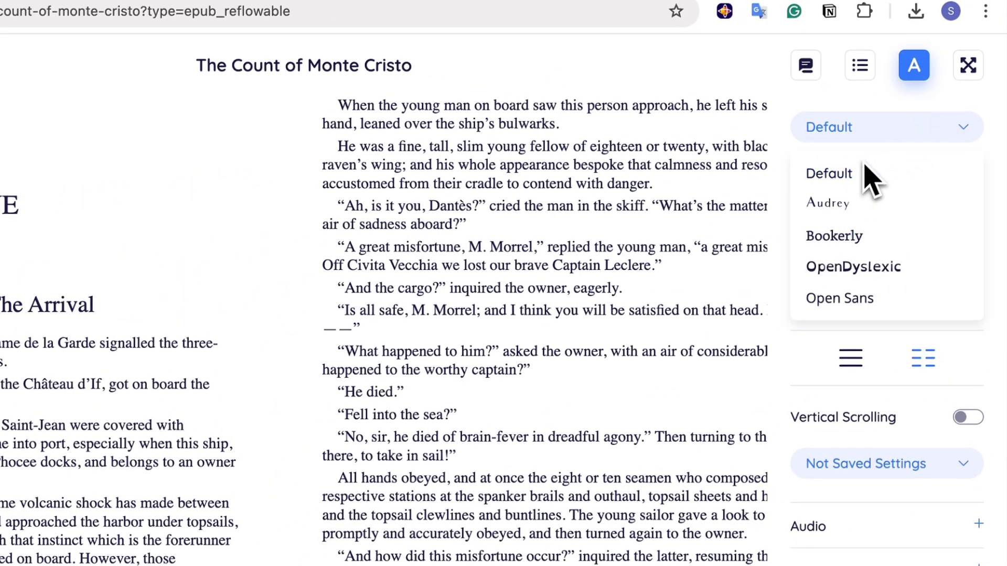